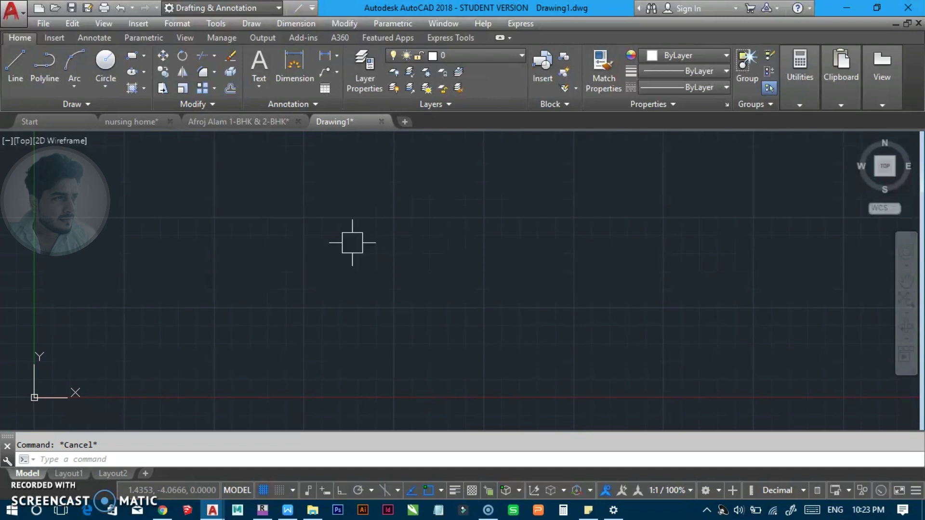
Set drawing length units to Engineering with 0'-0" whole-inch precision.
text(un)
key(Return)
click(305, 102)
click(289, 126)
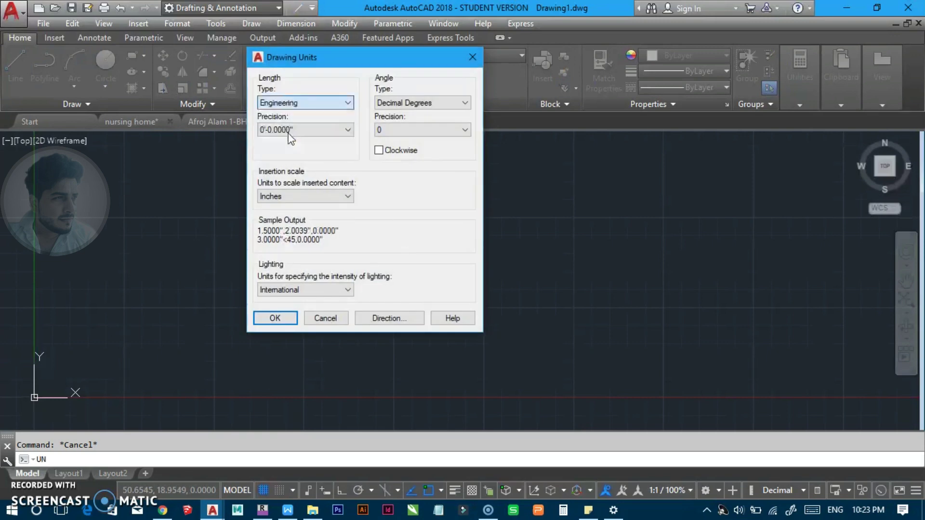
click(289, 130)
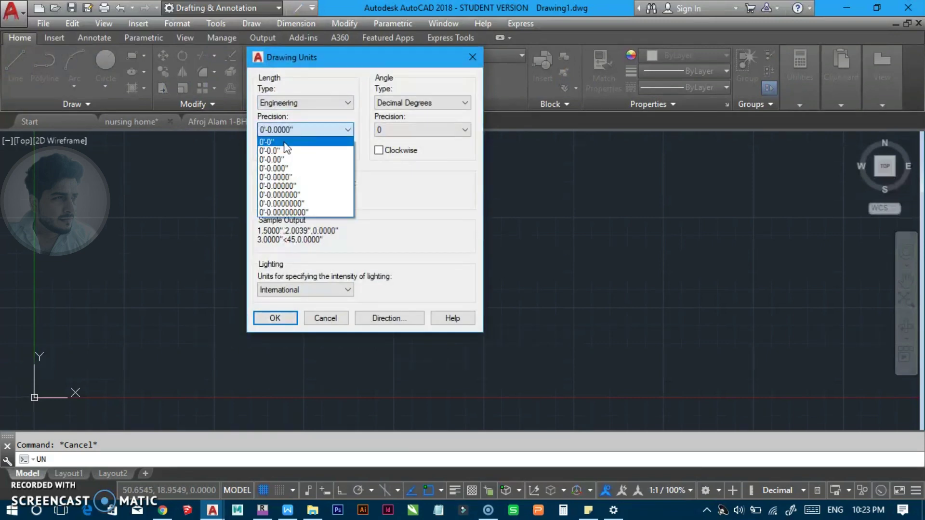
click(285, 315)
text(d)
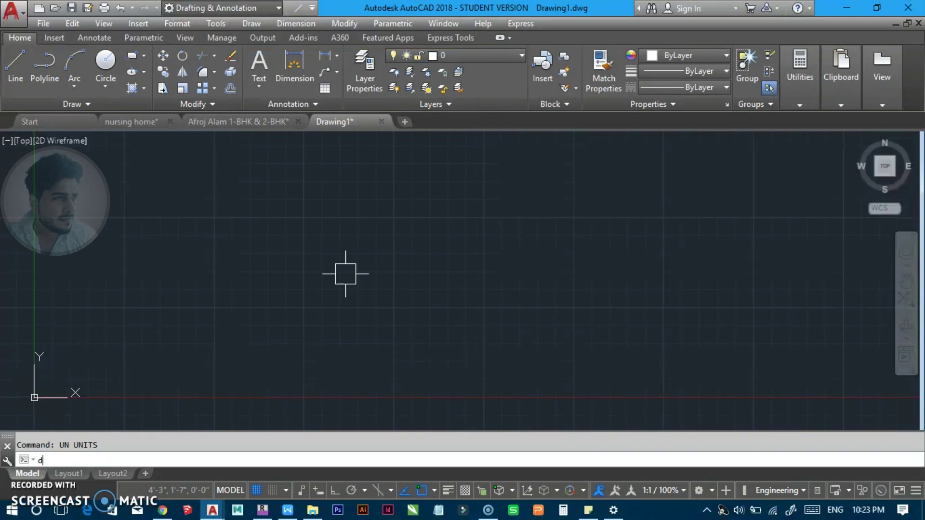
Give the Standard dimension style Engineering primary units with 0'-0" precision.
key(Return)
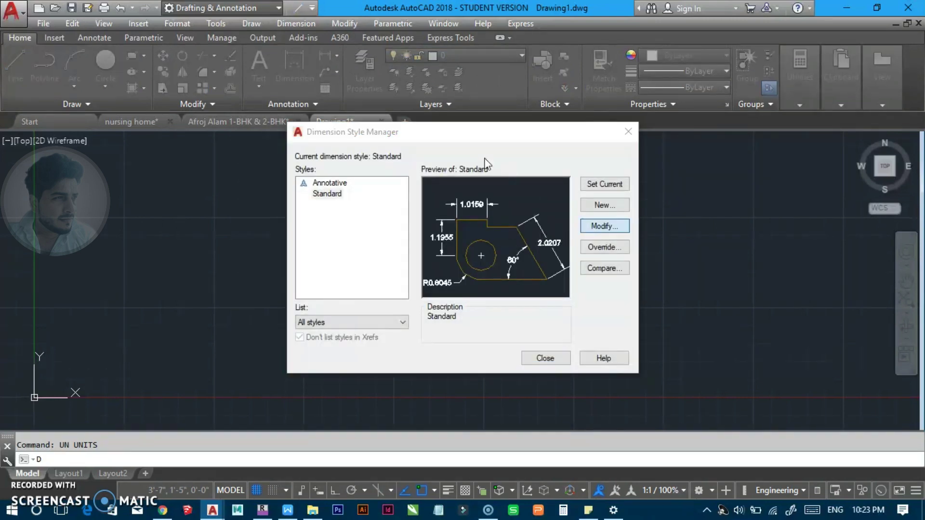
click(605, 226)
click(299, 67)
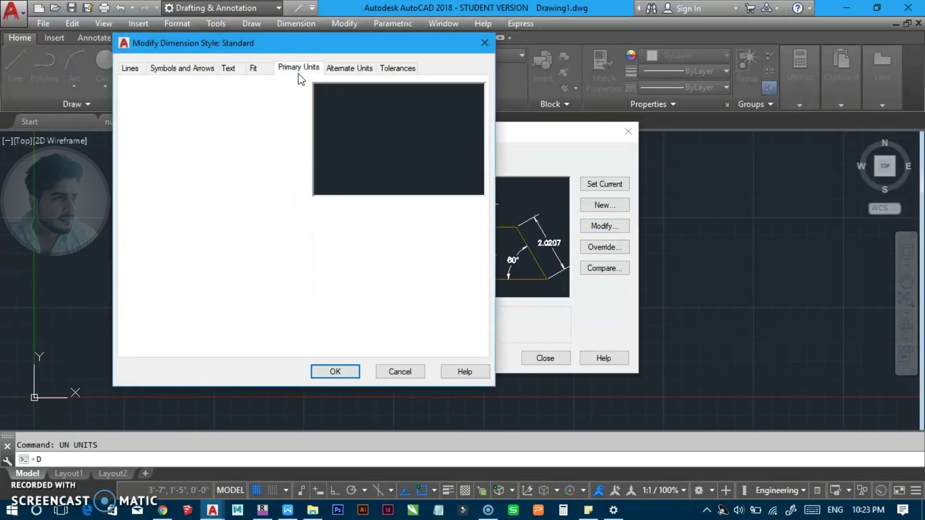
click(268, 100)
click(256, 123)
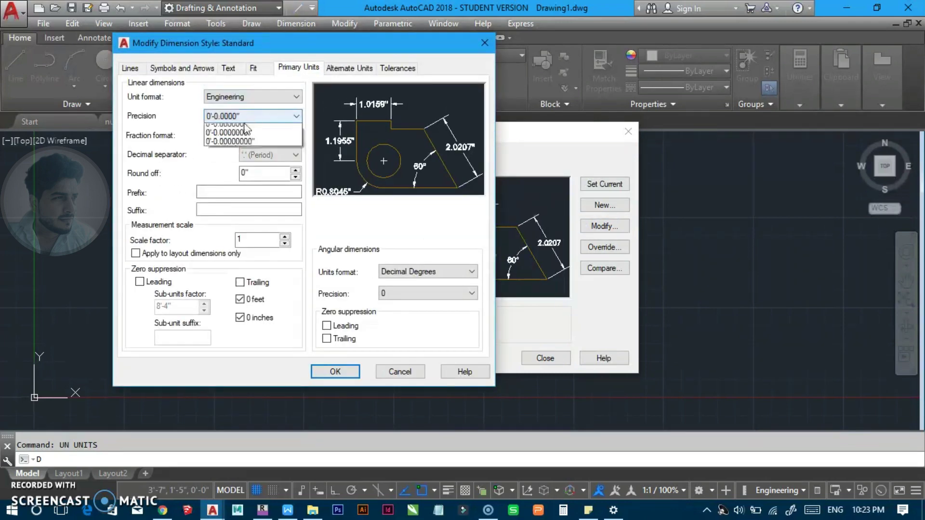
click(234, 128)
click(335, 371)
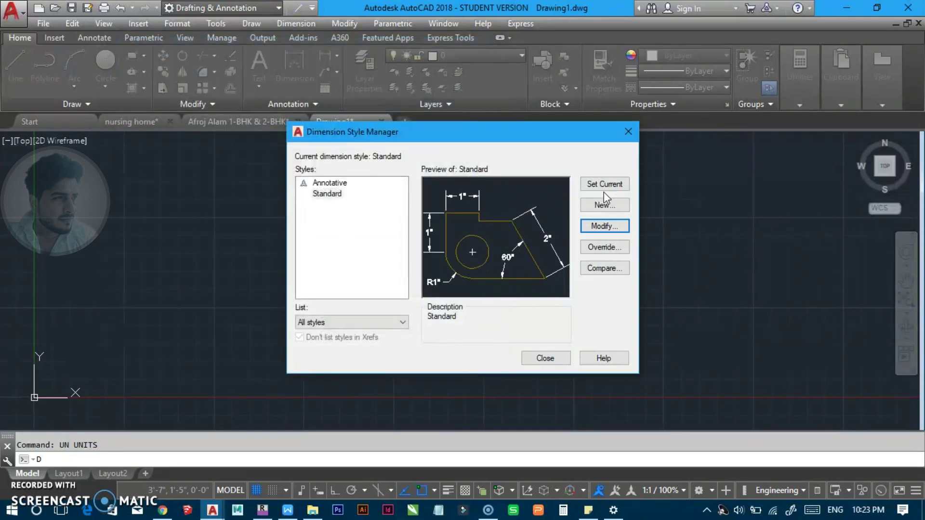
click(549, 357)
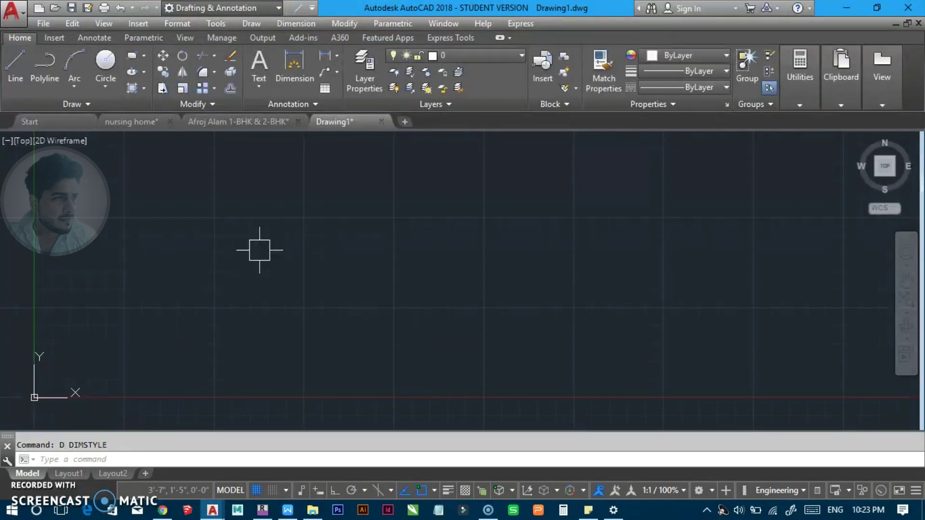
click(470, 460)
text(re)
Regenerate the drawing display with RE.
key(Return)
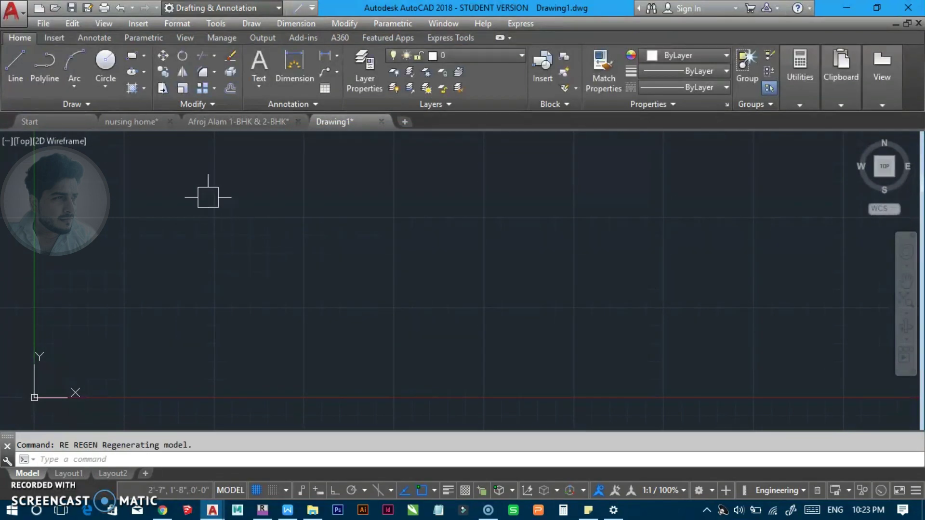
key(Escape)
text(re)
key(Return)
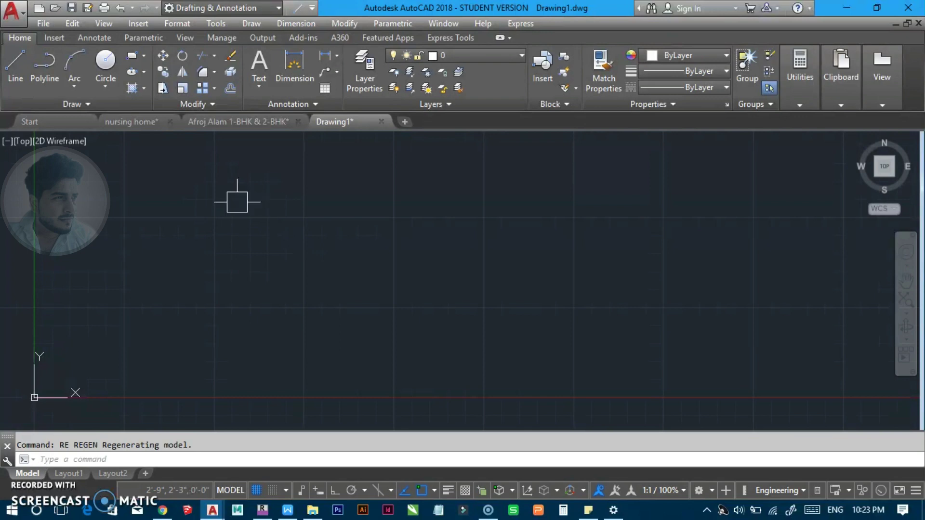
key(Escape)
Draw a 10' x 10' rectangle using the Dimensions option.
text(rec)
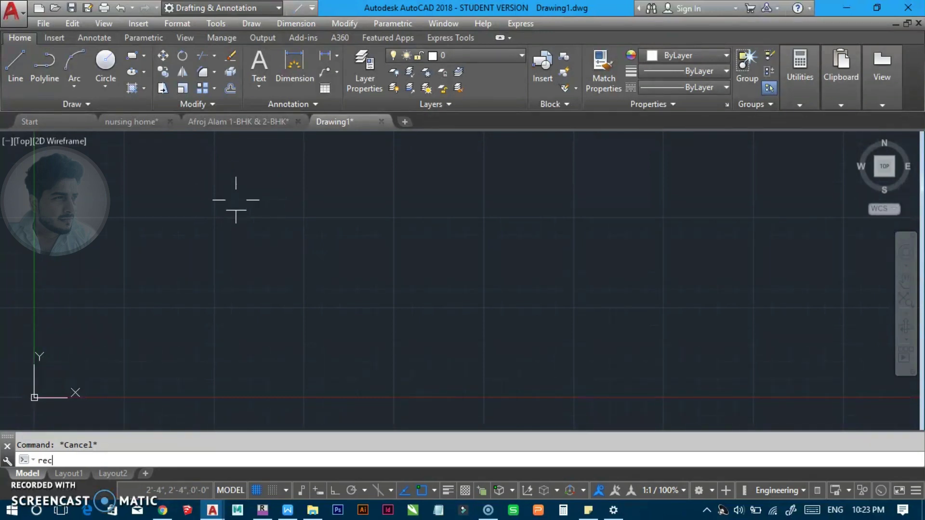
key(Return)
click(232, 189)
text(d)
key(Return)
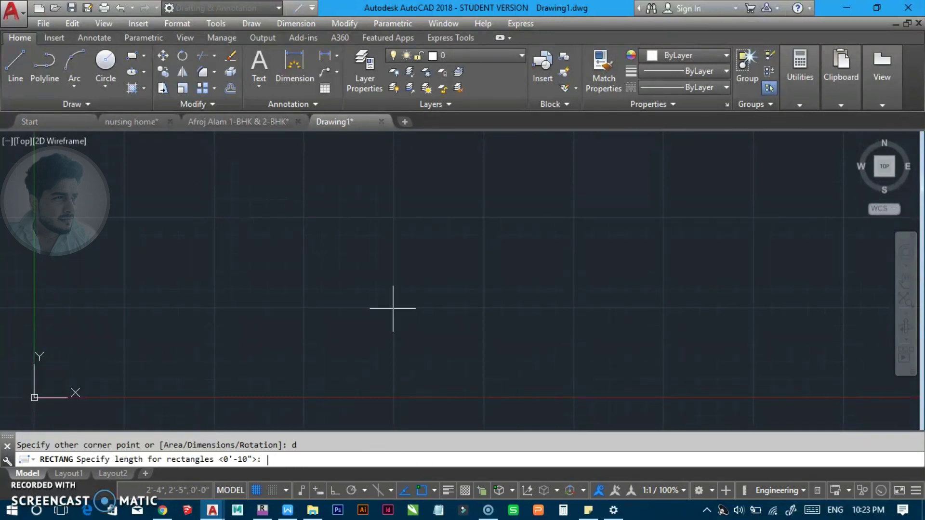
text(0')
key(Return)
text(')
key(Return)
click(392, 306)
key(Escape)
Bring the rectangle into view, leaving it in place after a cancelled move.
text(r)
key(Return)
middle_drag(456, 327, 248, 278)
scroll(357, 282, down, 1)
key(Escape)
text(m)
key(Return)
click(364, 329)
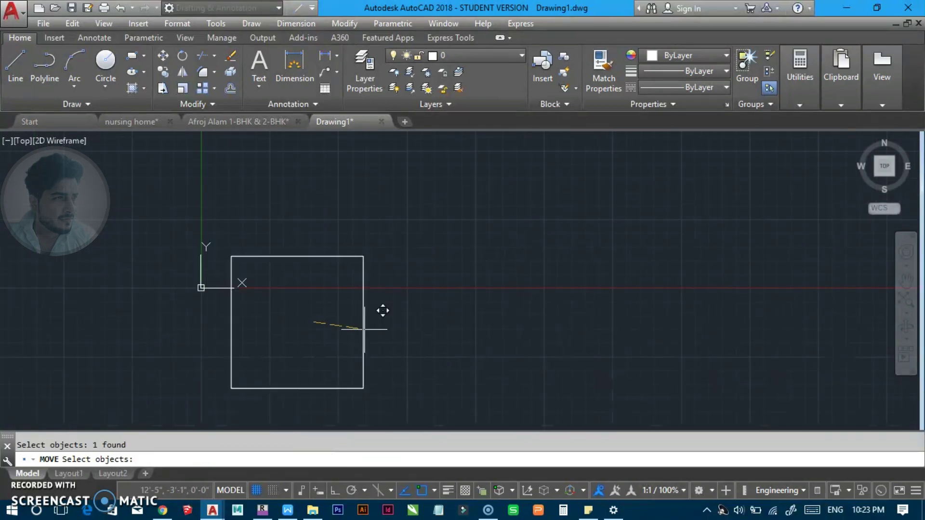
key(Return)
click(315, 315)
middle_drag(557, 207, 308, 301)
key(Escape)
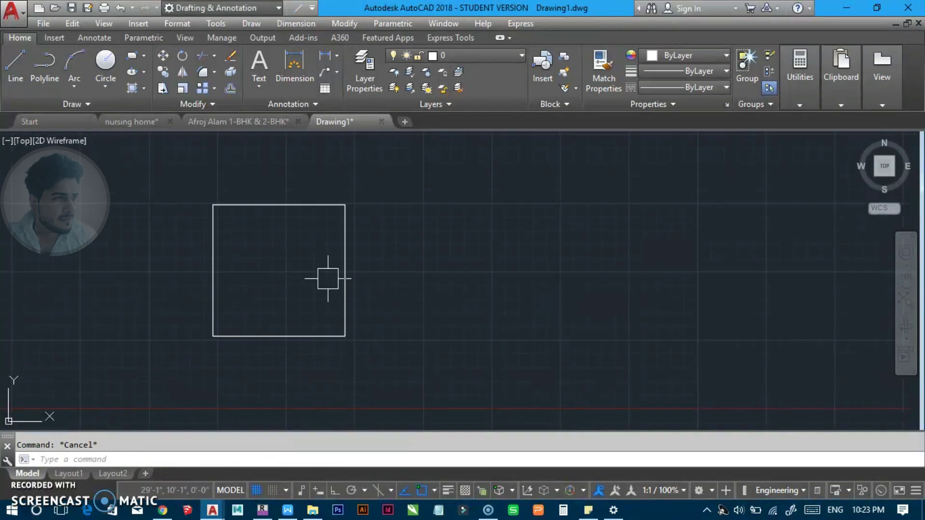
text(o)
Offset the rectangle 8 inches inward to form the wall thickness.
key(Return)
text(8)
key(Return)
click(299, 205)
click(287, 274)
key(Escape)
text(x)
Explode both rectangles into separate wall lines.
key(Return)
click(362, 355)
click(293, 309)
key(Return)
scroll(246, 324, up, 4)
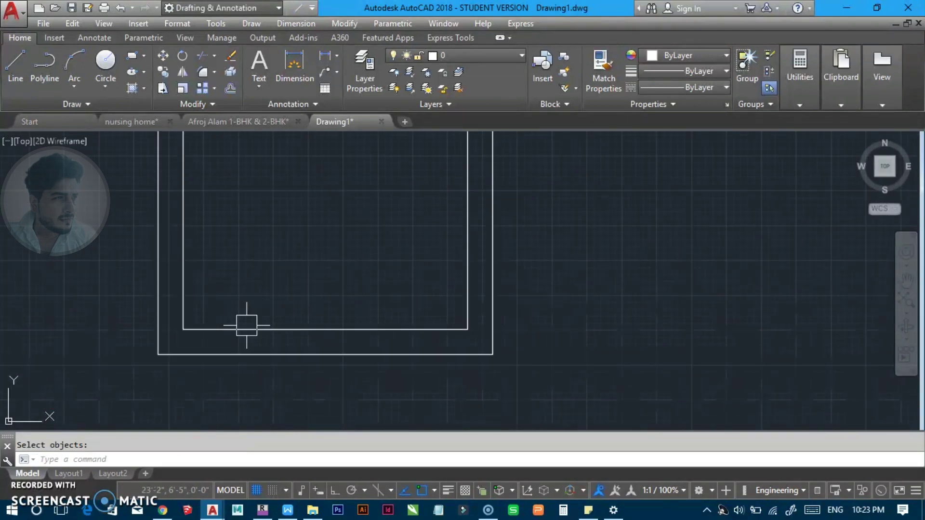
text(l)
key(Return)
Draw a door jamb line 8 inches from the inner bottom-left corner.
scroll(157, 335, up, 2)
click(190, 324)
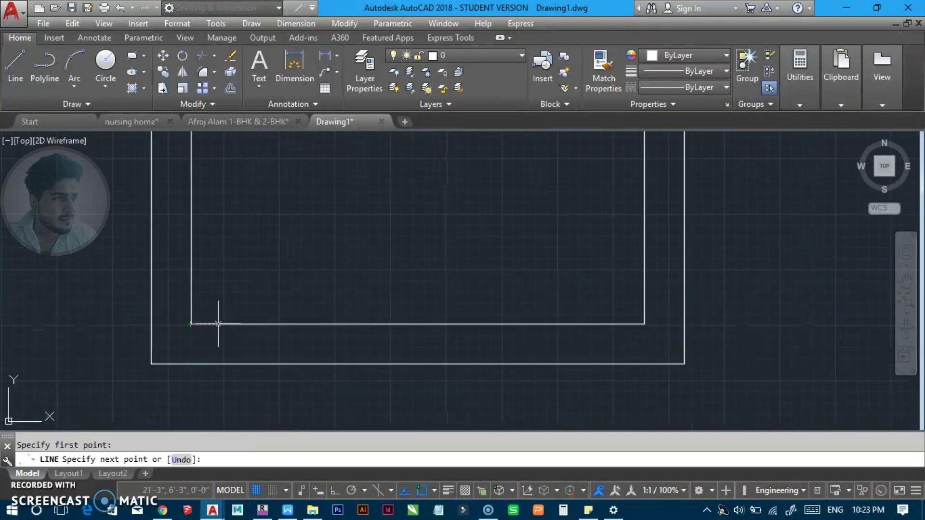
text(8)
key(Return)
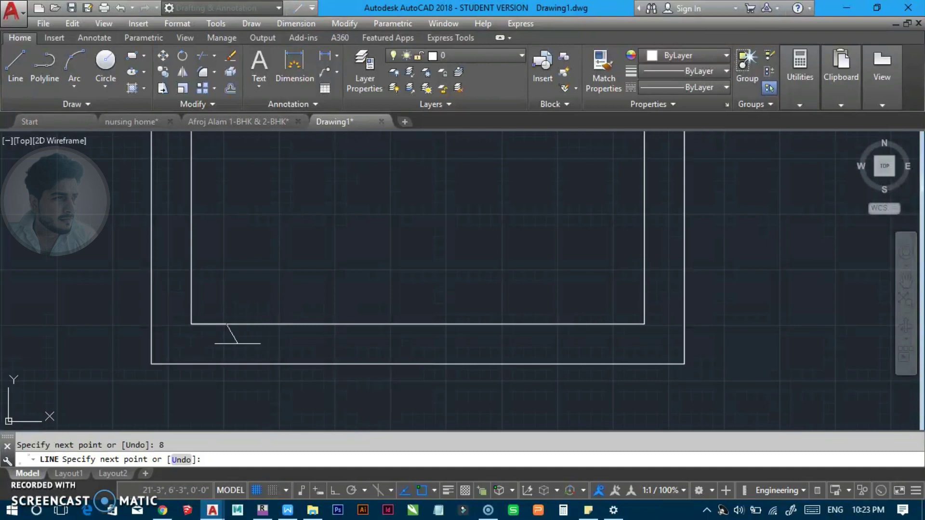
click(226, 364)
key(Escape)
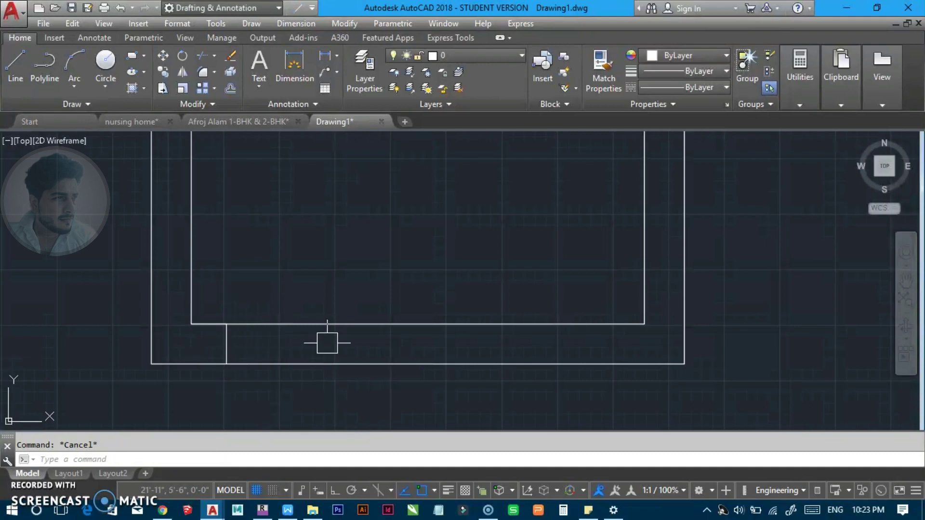
text(o)
Offset the jamb line 3 feet to the right for the second jamb.
key(Return)
text(3)
key(Return)
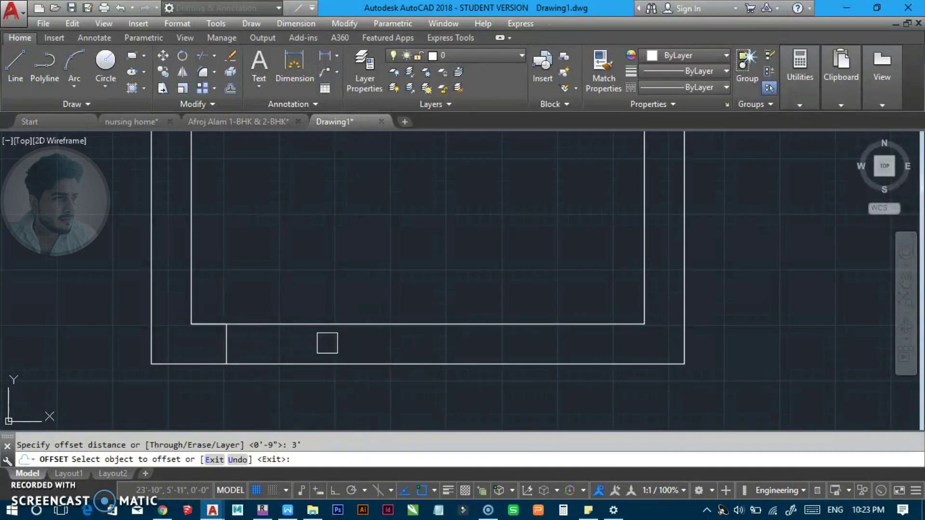
click(224, 346)
click(361, 345)
key(Escape)
Trim the wall lines between the jambs to open the 3-foot doorway.
text(t)
key(Return)
key(Return)
click(351, 285)
click(317, 352)
scroll(414, 322, down, 2)
mouse_move(415, 322)
middle_down()
mouse_move(374, 328)
mouse_move(328, 256)
middle_up()
key(Escape)
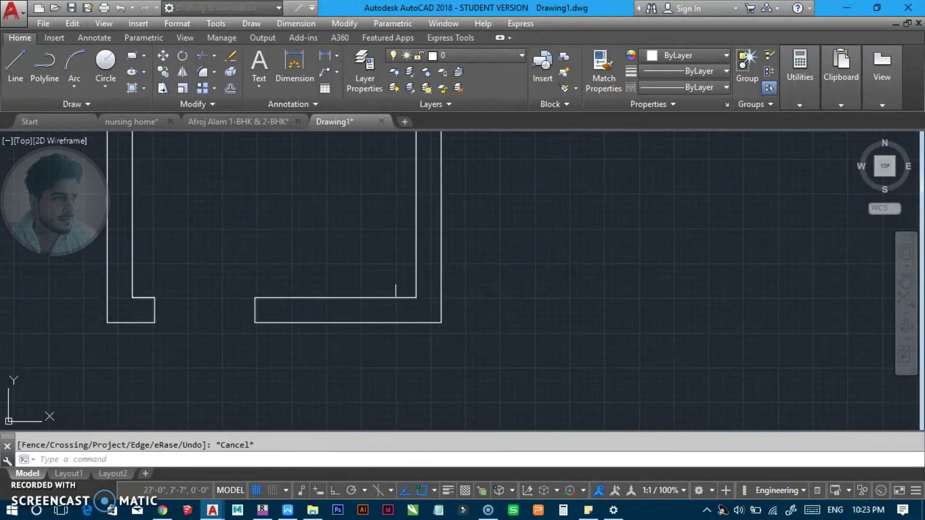
text(l)
key(Return)
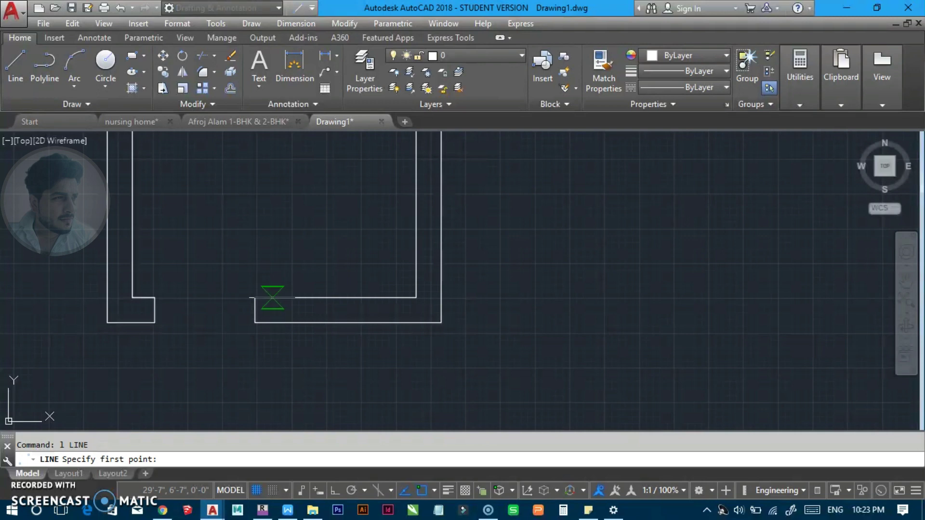
Draw a 1-foot line from the opening's corner down to the outer wall.
click(255, 297)
text(1)
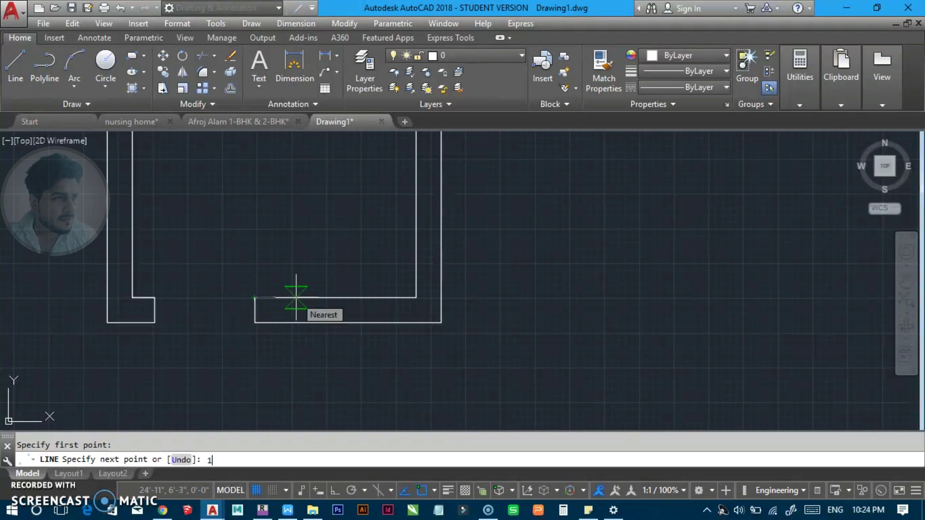
key(Return)
click(288, 323)
key(Escape)
key(Return)
text(6)
key(Return)
click(288, 313)
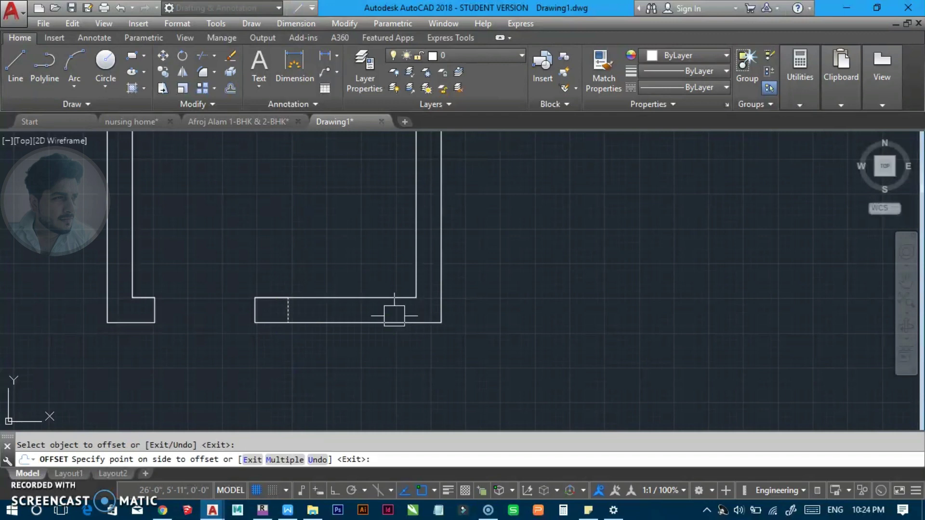
key(Escape)
Offset the short line 3 units to the right.
text(o)
key(Return)
text(3)
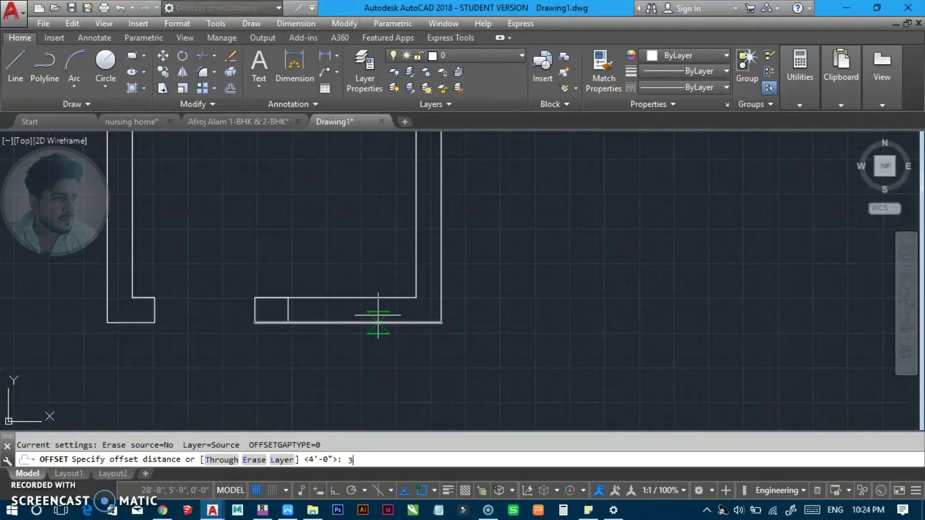
key(Return)
scroll(303, 312, up, 2)
click(279, 308)
click(445, 305)
key(Escape)
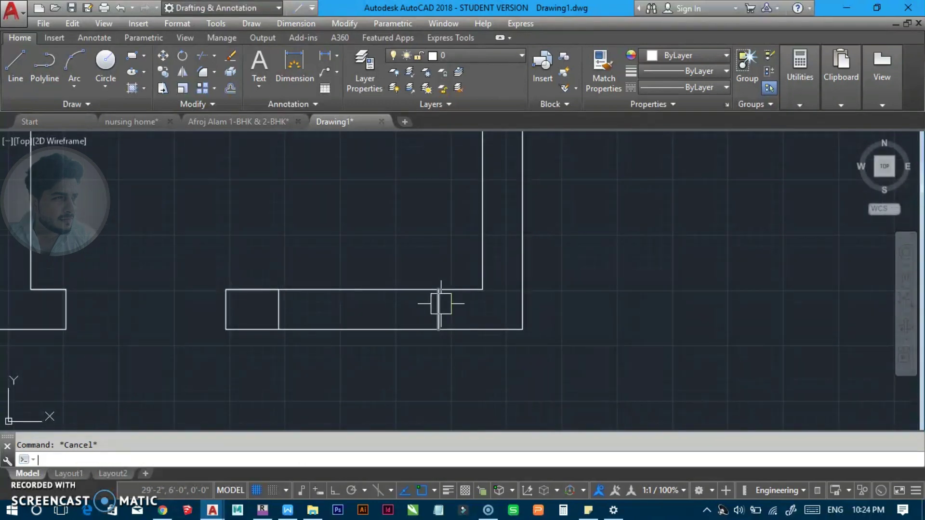
Draw lines from the short line's midpoint across to the right wall.
text(l)
key(Return)
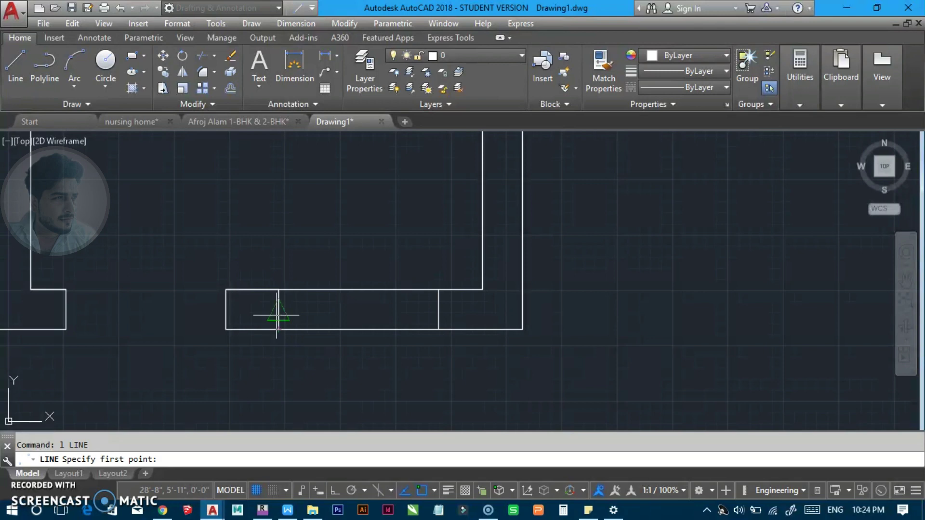
click(278, 308)
click(438, 309)
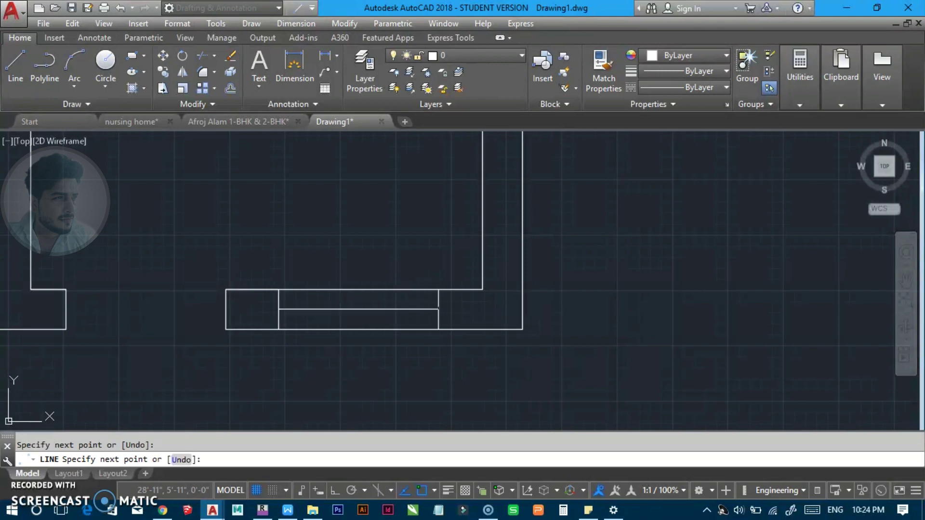
key(Escape)
scroll(501, 279, down, 1)
middle_drag(501, 279, 454, 368)
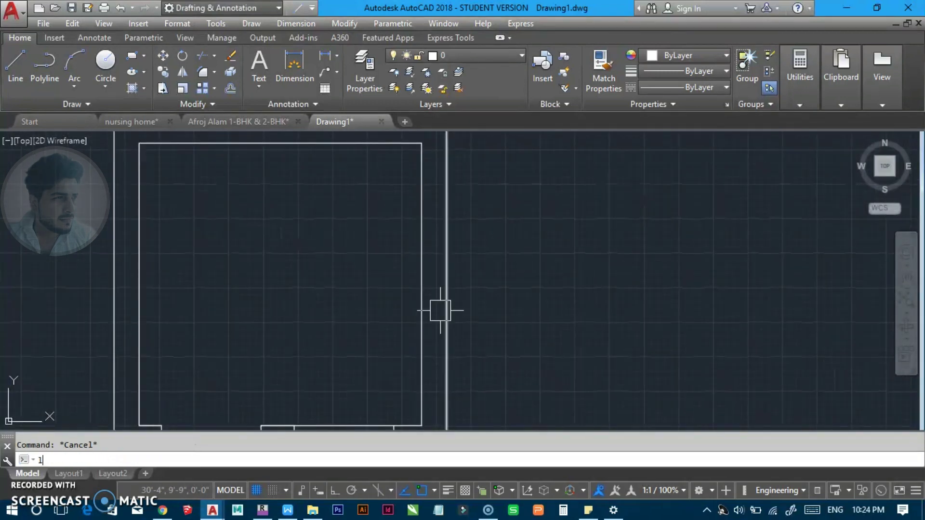
key(Return)
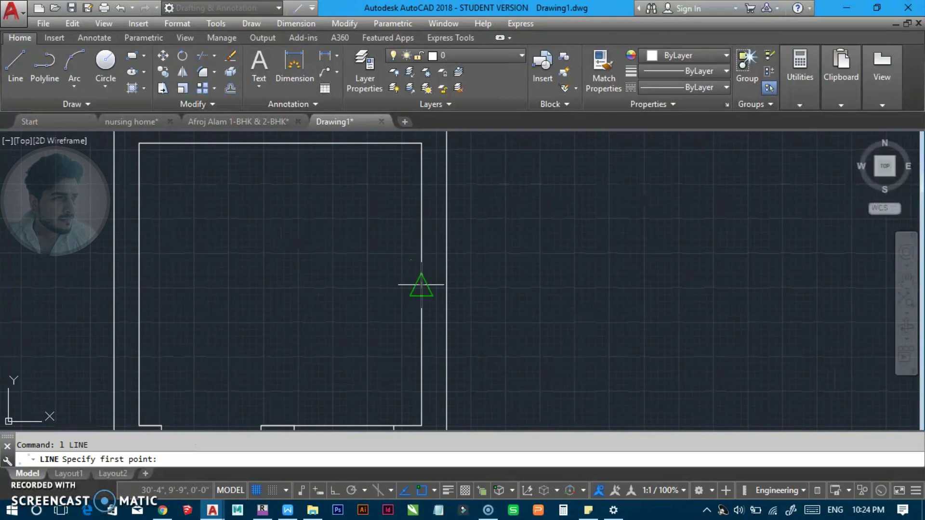
click(421, 285)
key(Escape)
Offset the right-wall line 1'6" to frame the window.
text(o)
key(Return)
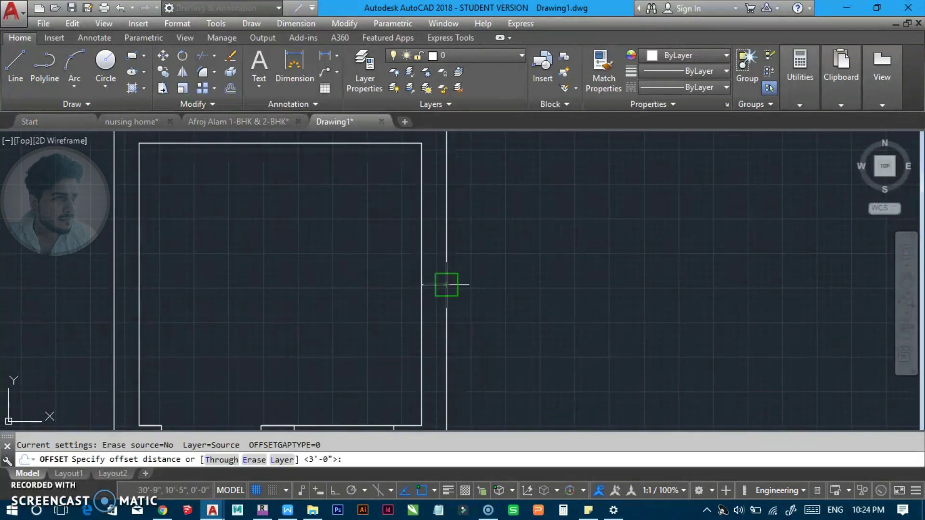
text(')
key(Return)
scroll(434, 284, up, 2)
click(433, 285)
click(429, 331)
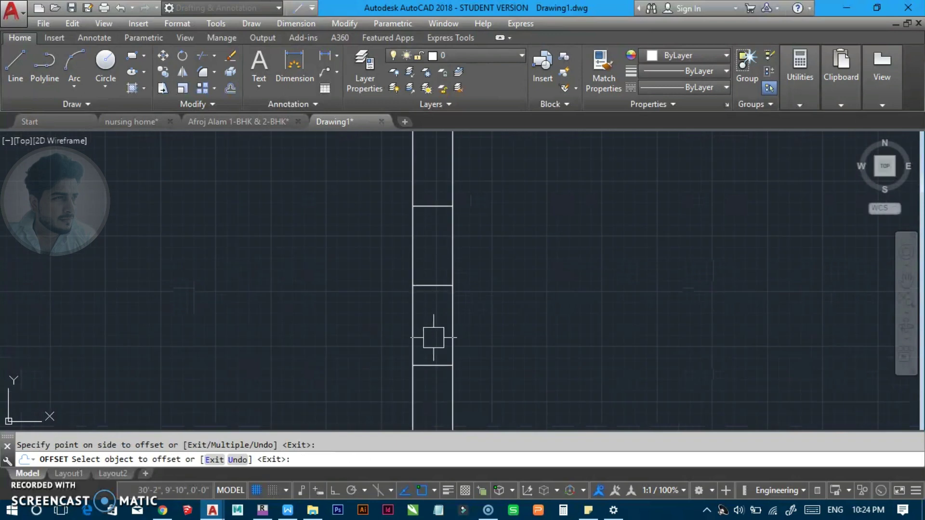
key(Escape)
Erase the extra horizontal line across the window.
click(401, 275)
text(E)
key(Return)
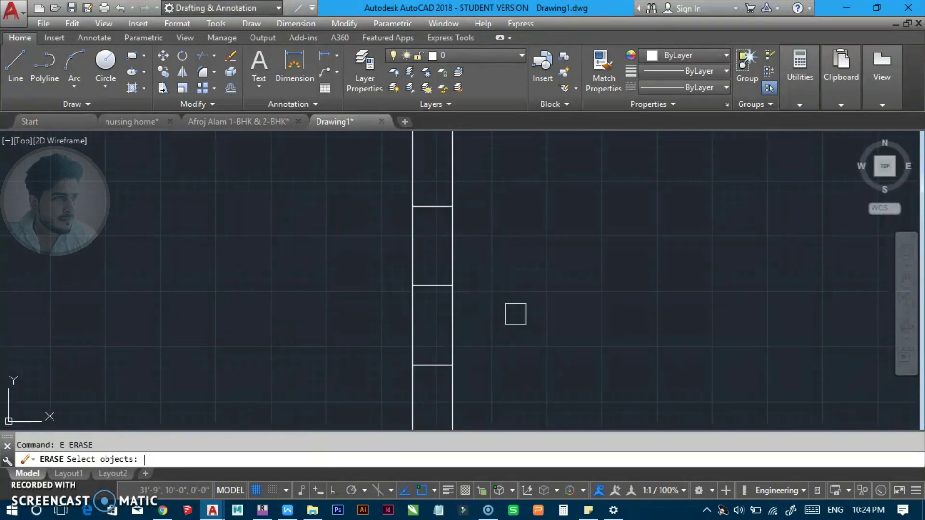
key(Escape)
text(l)
key(Return)
key(Escape)
click(378, 267)
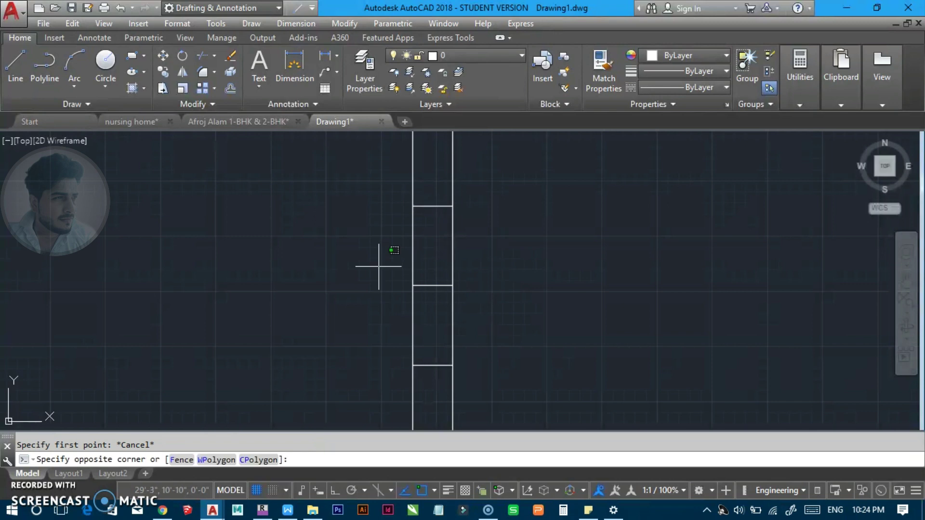
click(559, 312)
text(e)
key(Return)
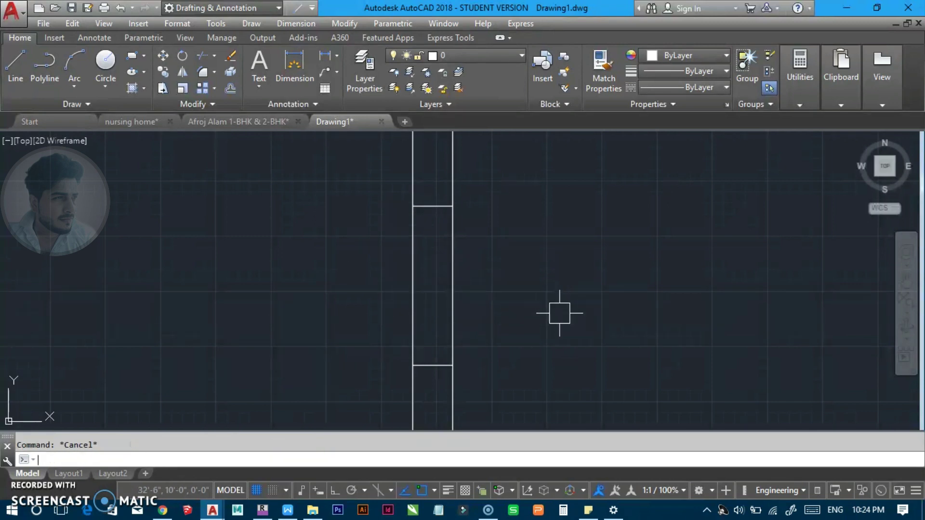
Draw the glazing line down the middle of the window.
text(l)
key(Return)
click(432, 206)
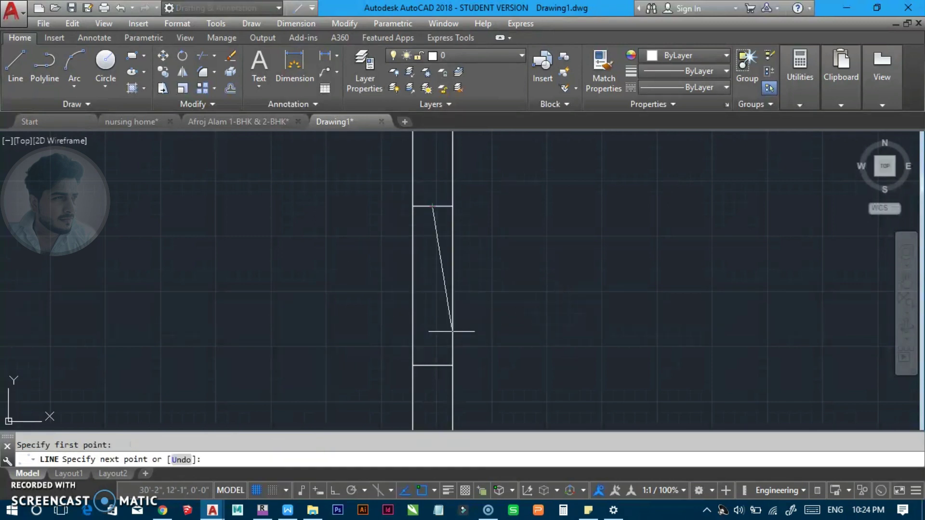
click(432, 365)
key(Escape)
scroll(405, 231, down, 2)
middle_drag(377, 299, 369, 298)
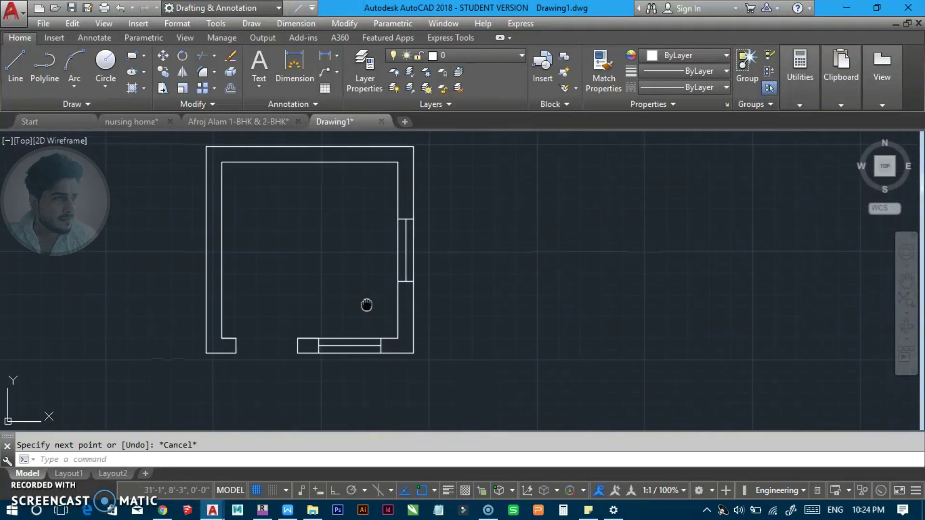
Draw a circle centred on the wall end at the lower-left opening, sized to the opening width.
text(c)
key(Return)
scroll(236, 371, up, 2)
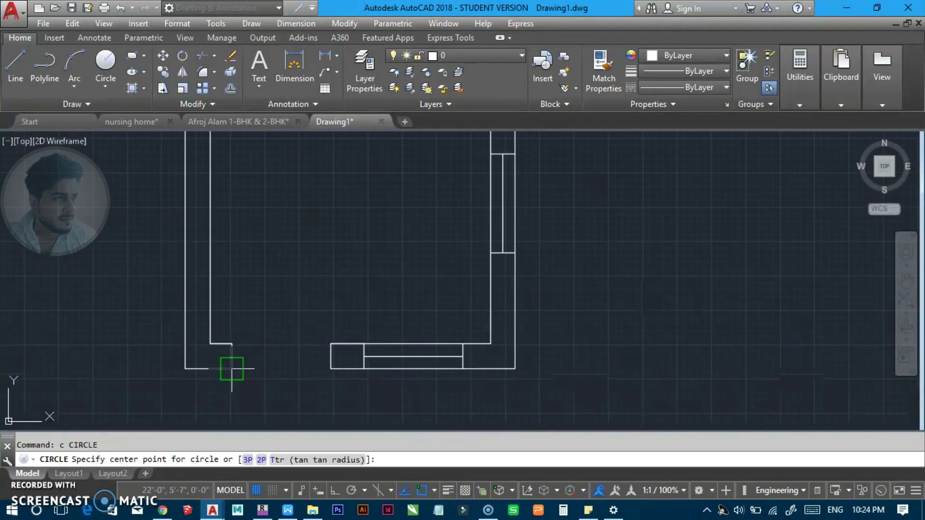
click(232, 344)
click(331, 343)
Draw the door leaf line up from the wall corner and extend it to the circle.
text(l)
key(Return)
scroll(232, 343, up, 2)
click(234, 334)
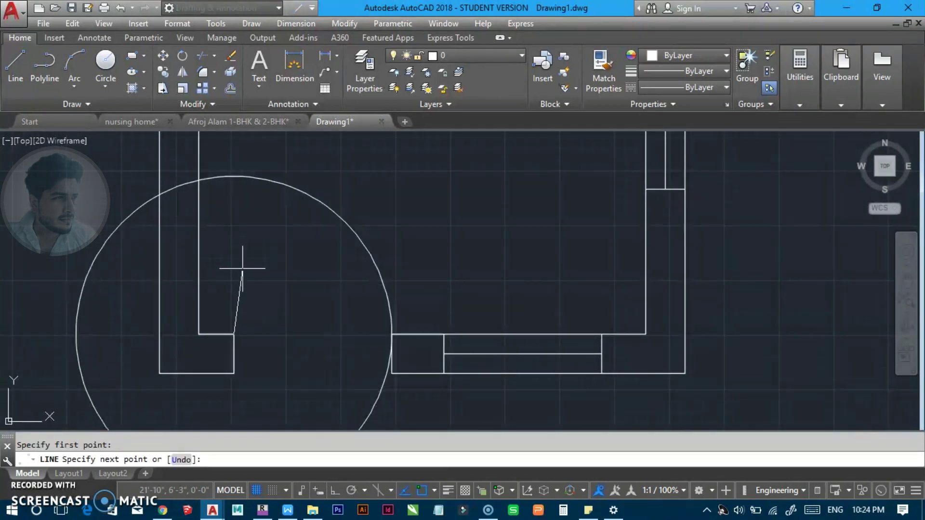
click(231, 252)
key(Escape)
key(Return)
click(233, 264)
key(Escape)
Trim the circle down to a quarter-circle door swing.
text(t)
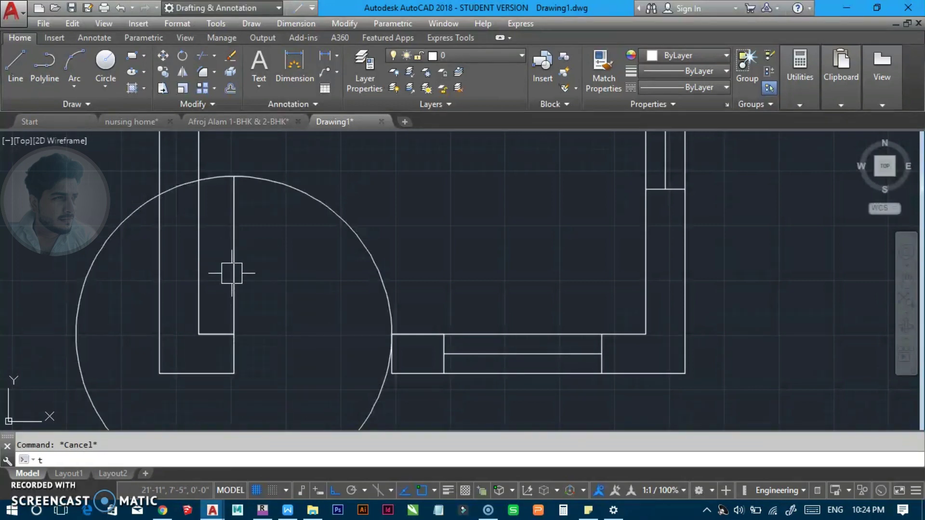
key(Return)
key(Return)
scroll(232, 274, up, 3)
scroll(412, 311, down, 3)
scroll(411, 310, up, 2)
click(418, 333)
key(Escape)
Erase the leftover small arc piece.
middle_drag(329, 210, 324, 334)
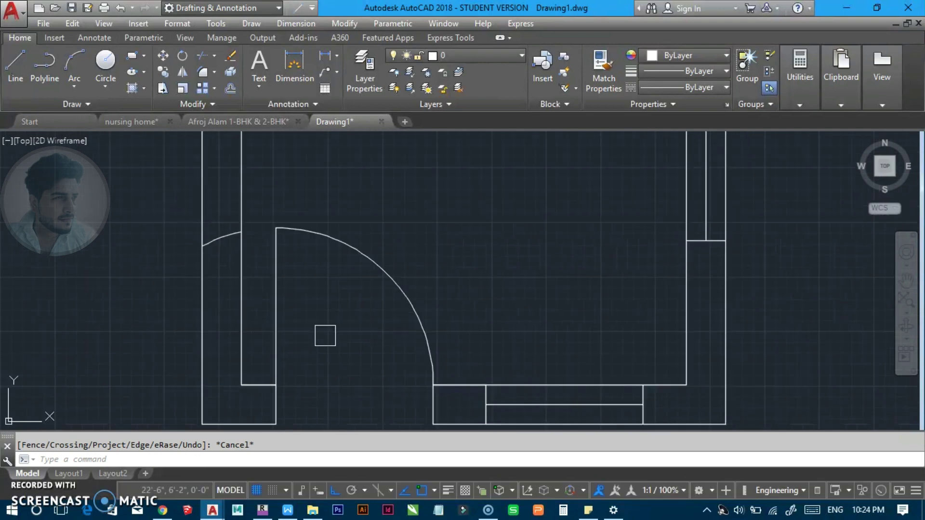
click(236, 257)
middle_drag(477, 289, 458, 263)
text(E)
key(Return)
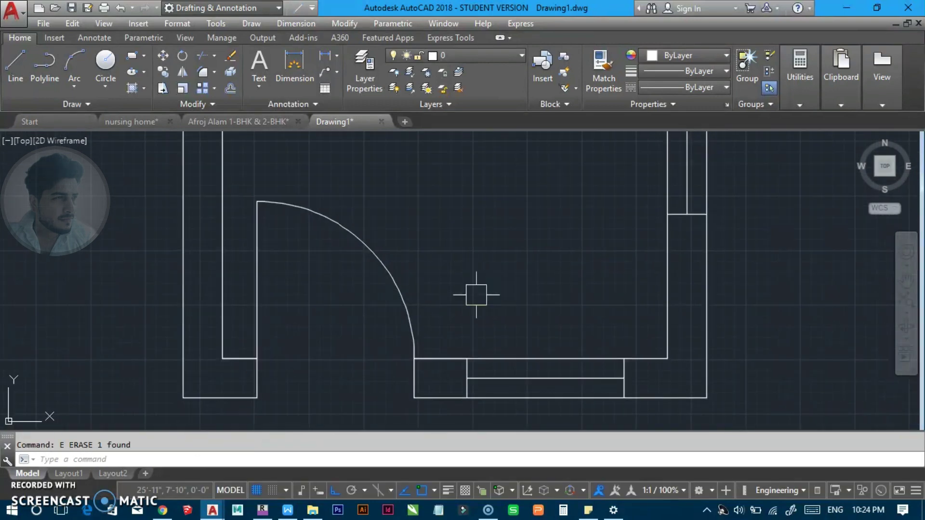
Re-centre the room, then switch to the 1-BHK & 2-BHK floor plan drawing.
scroll(392, 324, down, 3)
scroll(392, 324, down, 2)
mouse_move(392, 324)
middle_down()
mouse_move(350, 336)
mouse_move(269, 317)
middle_up()
scroll(270, 318, up, 1)
scroll(254, 306, down, 1)
scroll(246, 299, down, 1)
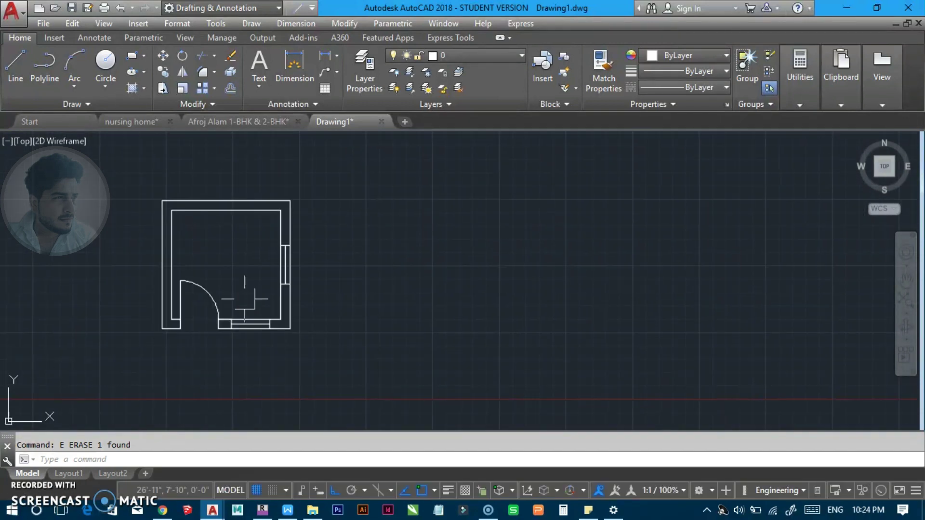
middle_drag(226, 144, 205, 168)
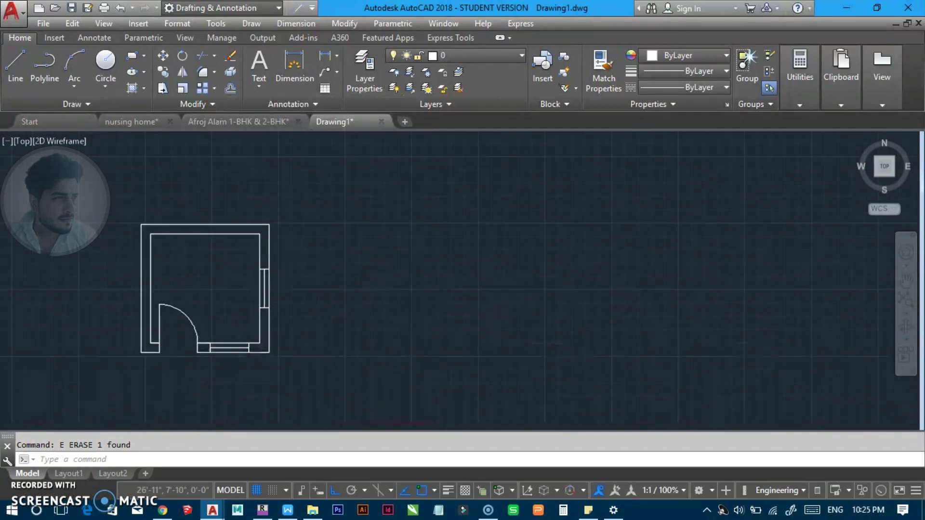
click(233, 124)
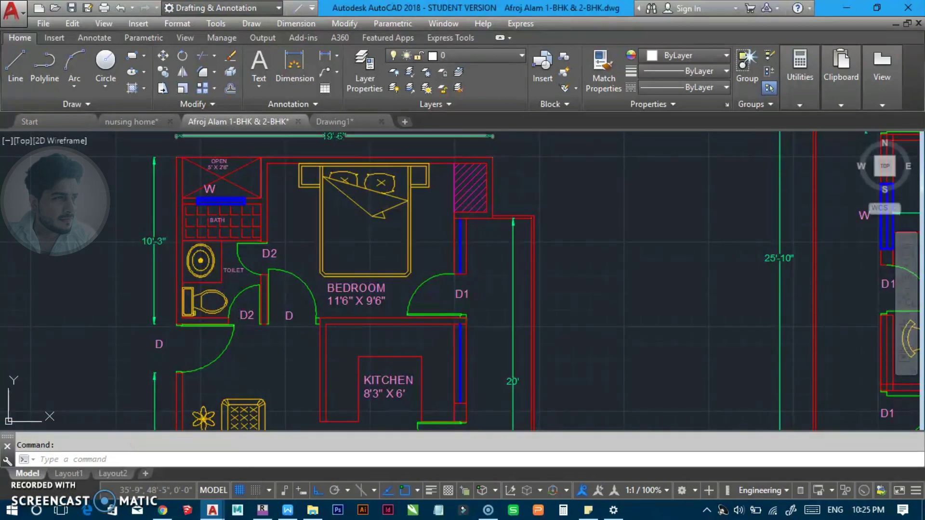
Zoom in and out over the labelled 1-BHK and 2-BHK plans, then return to Drawing1.
scroll(261, 236, down, 2)
scroll(260, 236, down, 2)
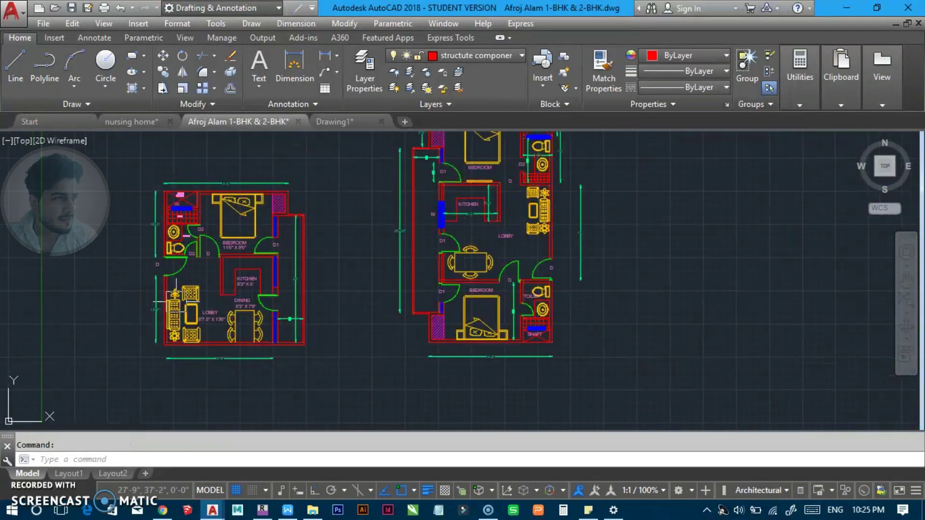
scroll(225, 248, up, 2)
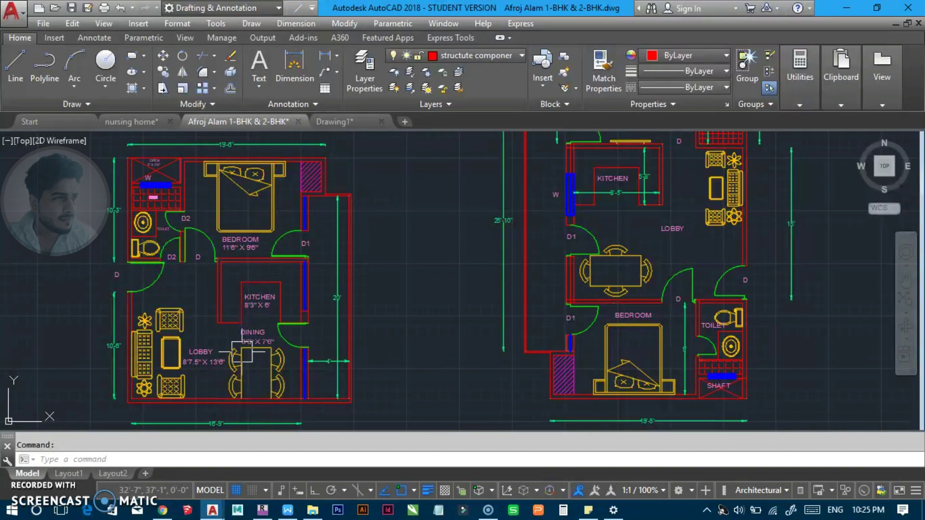
scroll(170, 311, up, 4)
scroll(134, 279, up, 2)
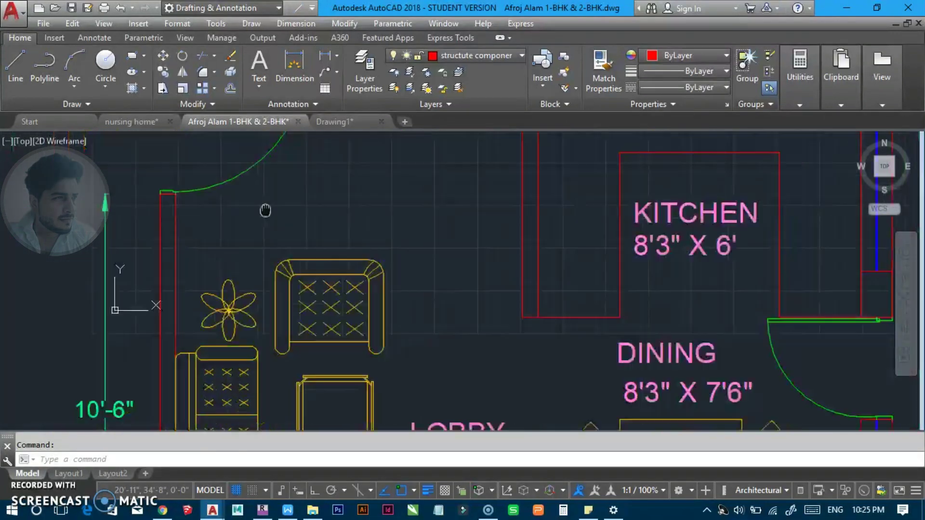
scroll(154, 259, down, 2)
scroll(217, 274, down, 1)
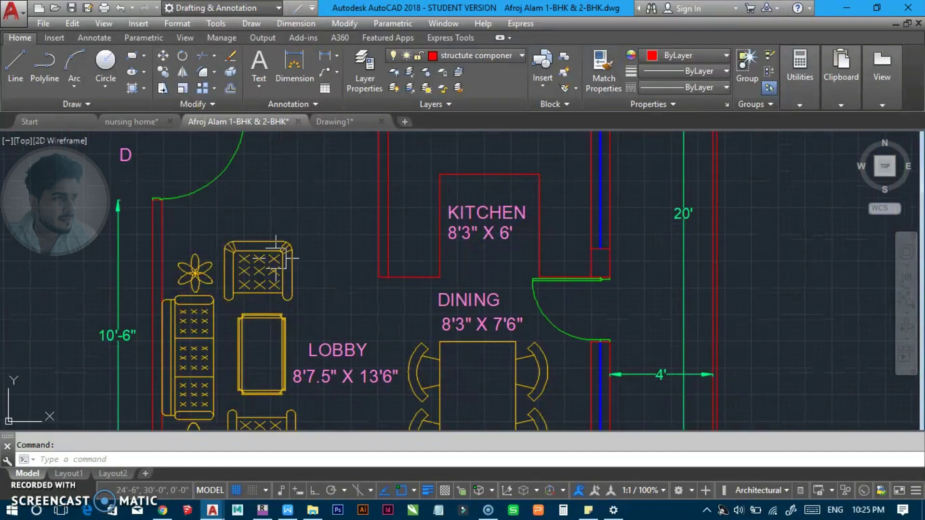
scroll(159, 303, down, 2)
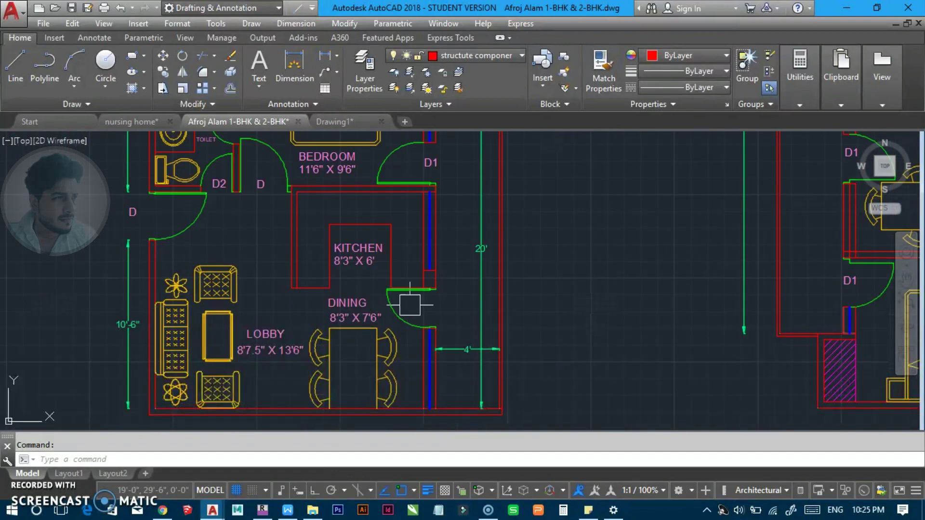
scroll(373, 324, down, 3)
click(345, 121)
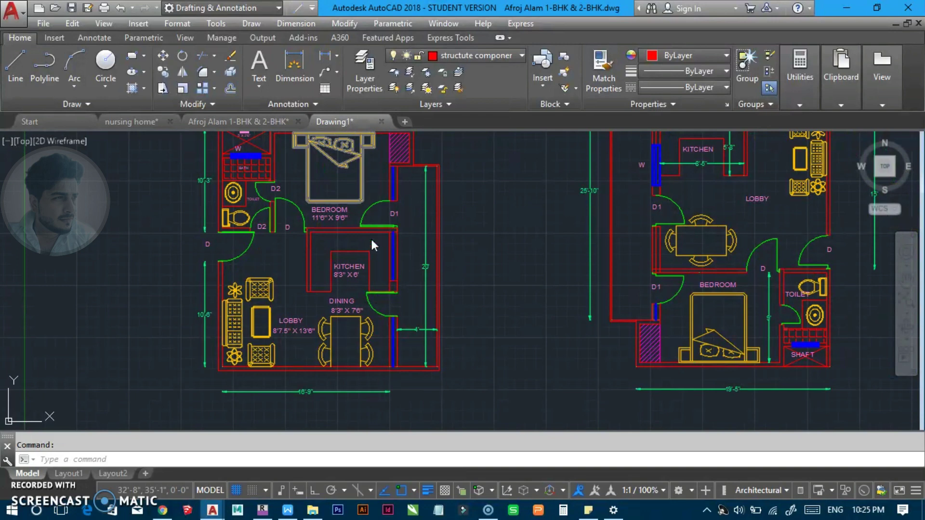
Change the room's top wall line to orange (242,103,34).
scroll(212, 261, up, 2)
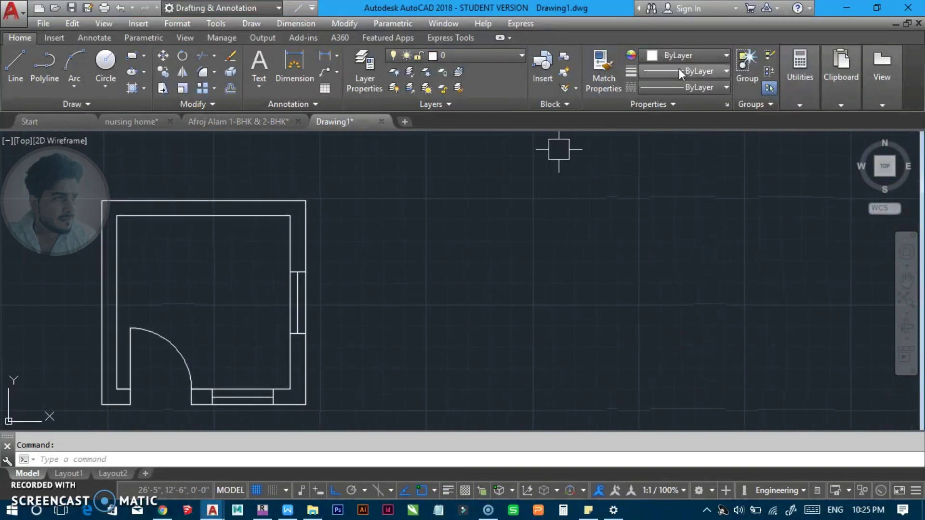
middle_drag(571, 134, 646, 126)
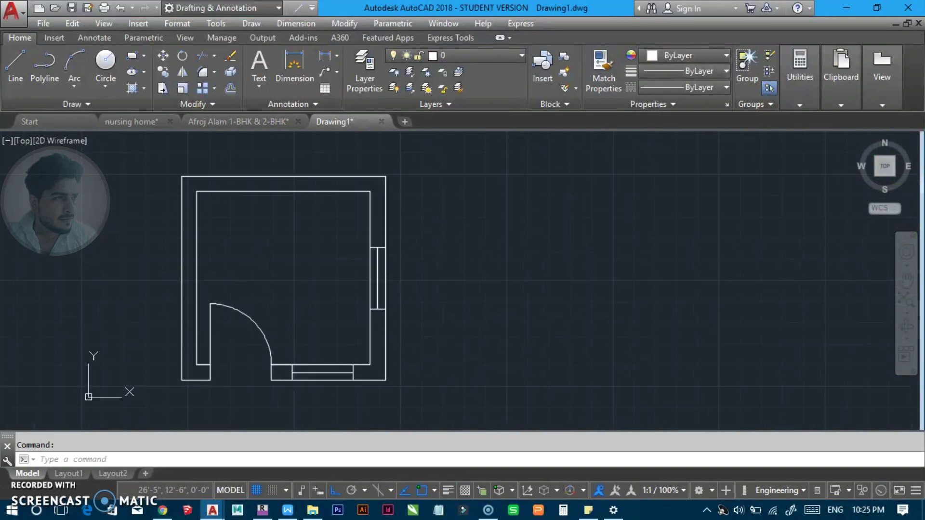
click(303, 193)
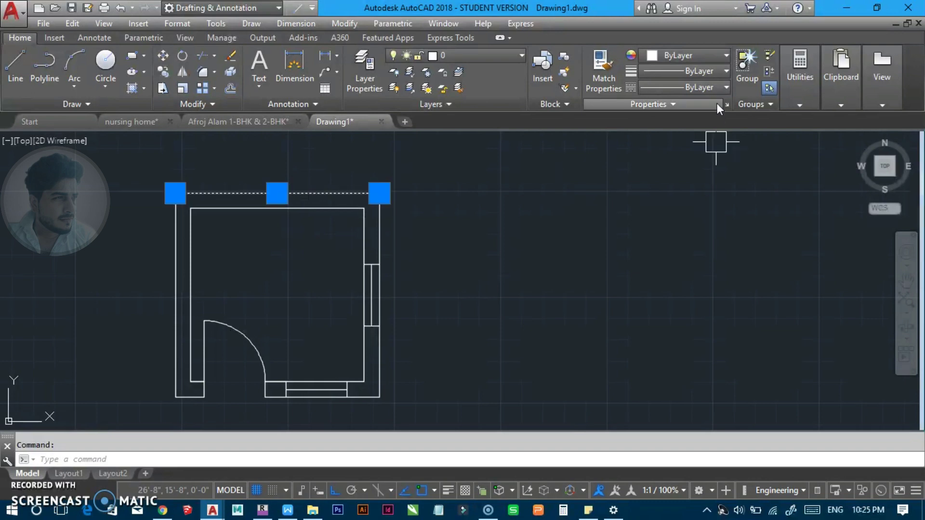
click(681, 54)
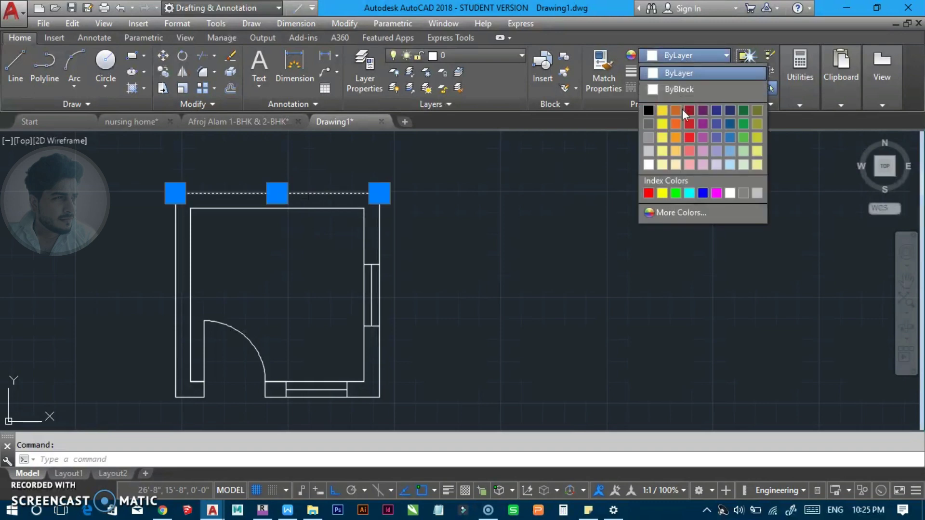
click(676, 123)
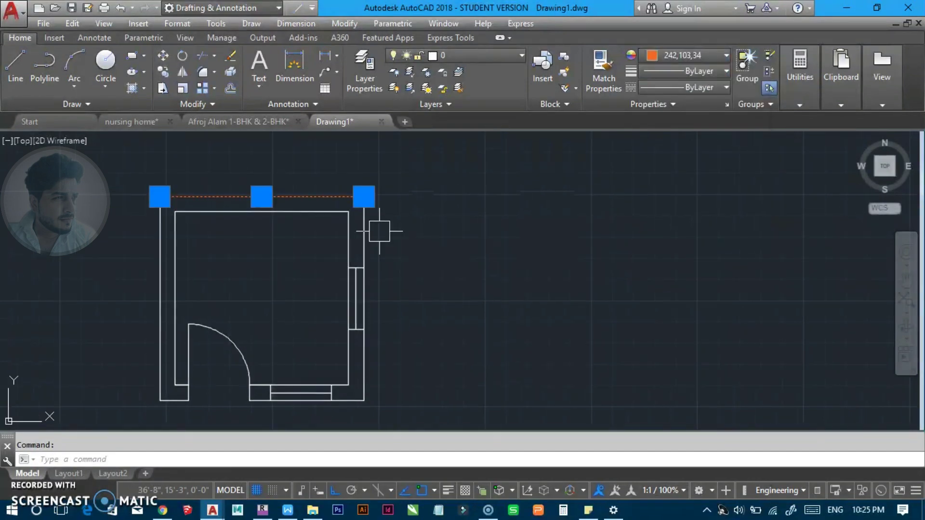
key(Escape)
Make orange (242,103,34) the current colour for new objects.
middle_drag(535, 212, 423, 223)
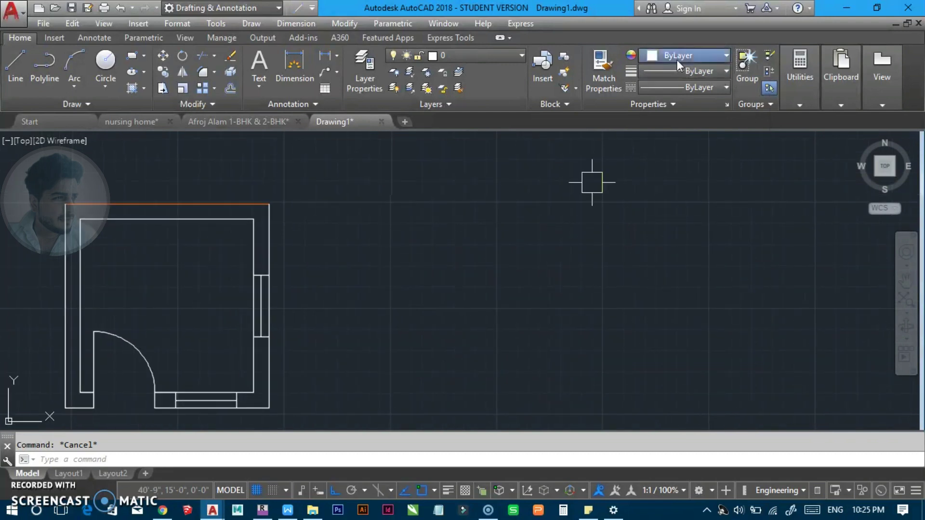
click(677, 59)
click(675, 123)
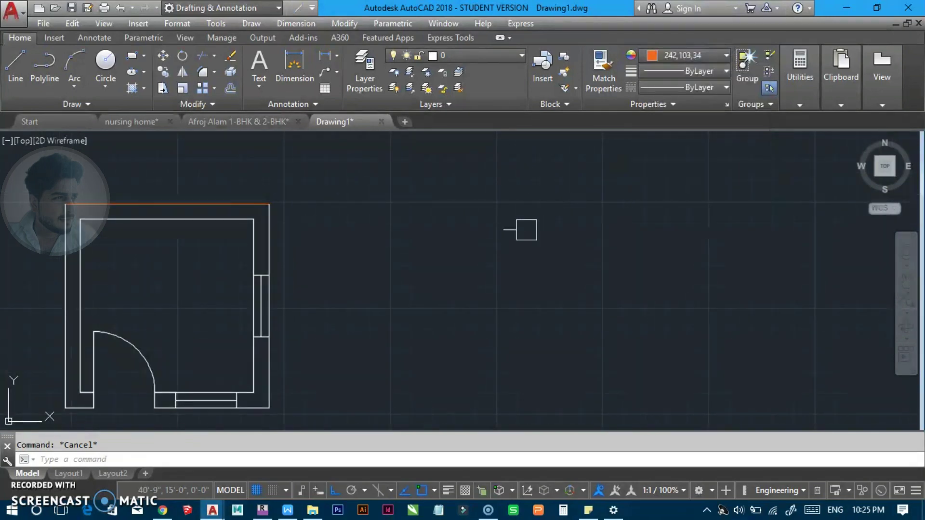
middle_drag(524, 227, 491, 223)
text(ec)
key(Return)
Draw the second room's outer and inner orange wall rectangles.
click(390, 191)
click(617, 368)
key(Return)
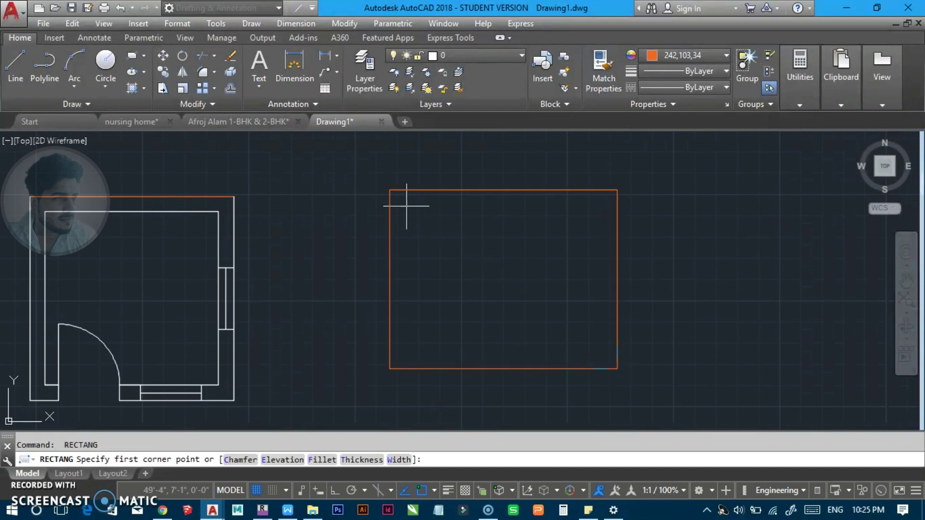
click(406, 206)
click(604, 352)
key(Escape)
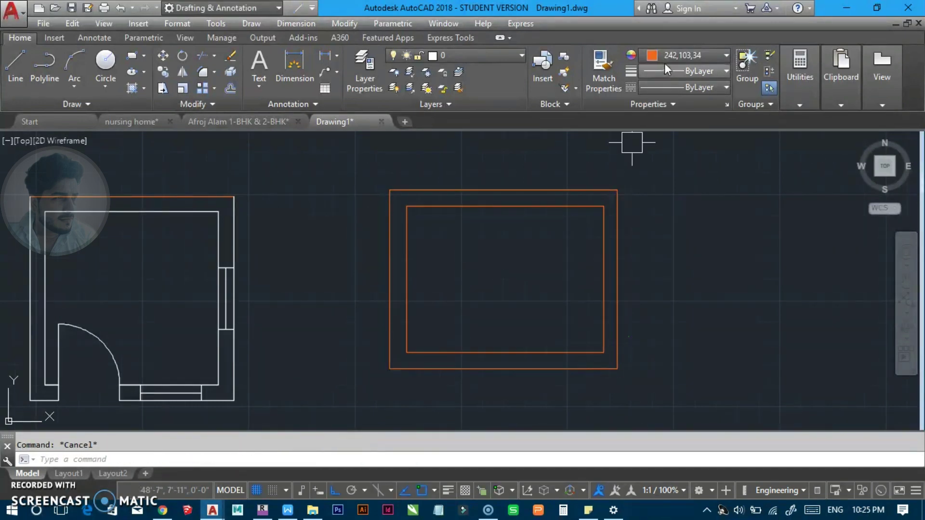
Switch the current colour to yellow and draw a circle at the inner lower-left corner.
click(678, 57)
click(662, 137)
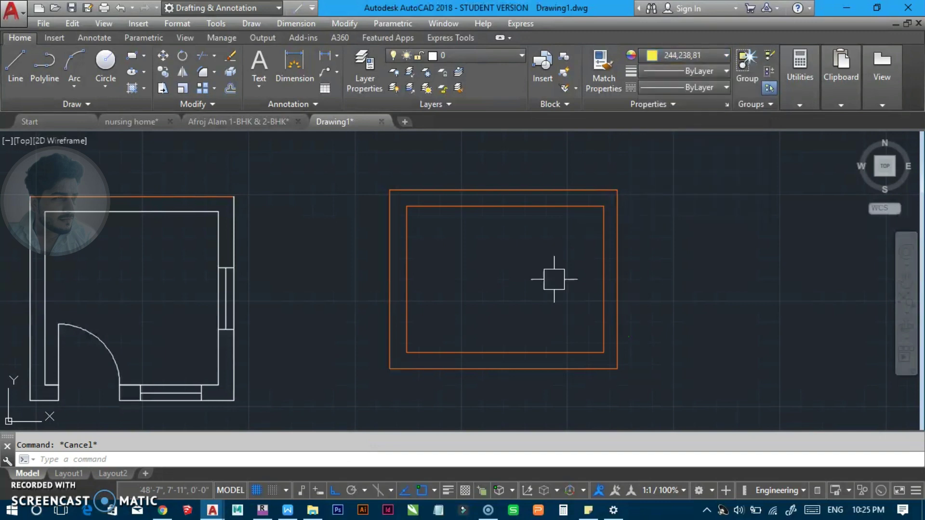
text(c)
key(Return)
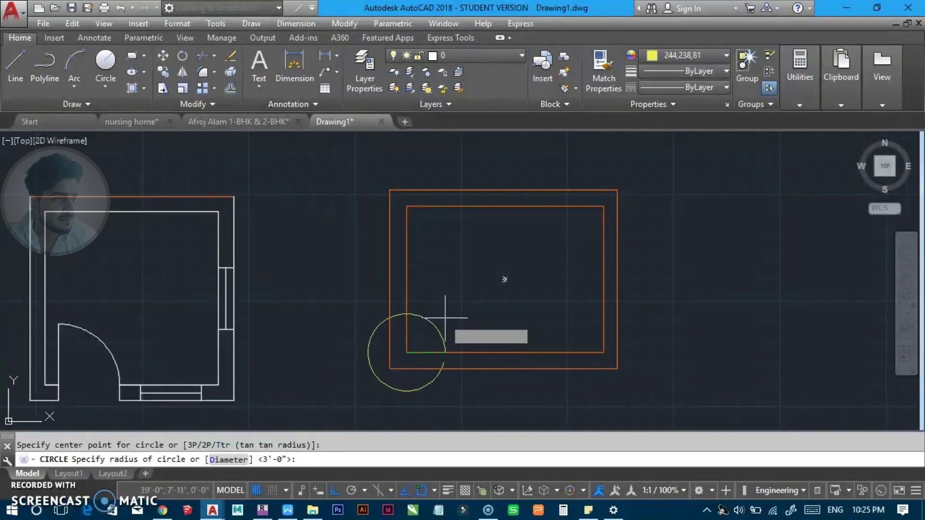
click(436, 324)
key(Escape)
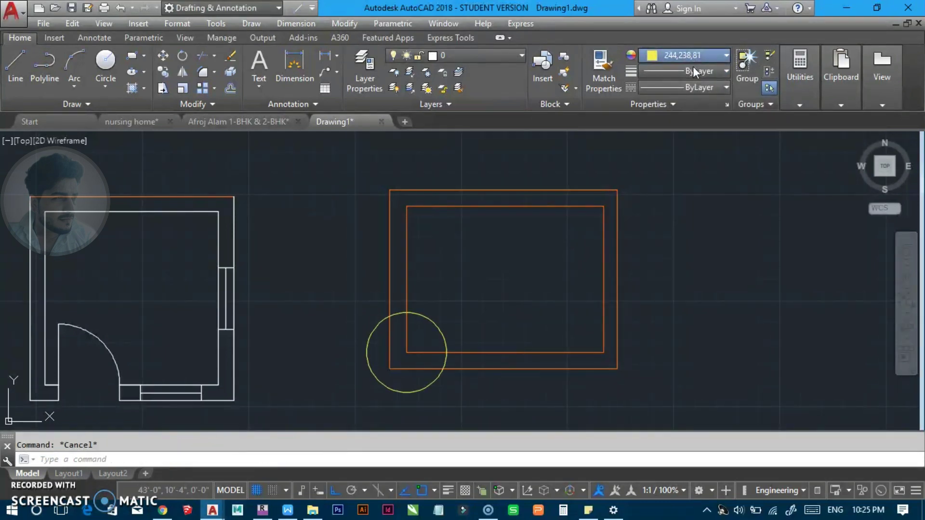
Switch the current colour to magenta and draw a window rectangle on the right wall.
click(690, 57)
click(702, 138)
text(re)
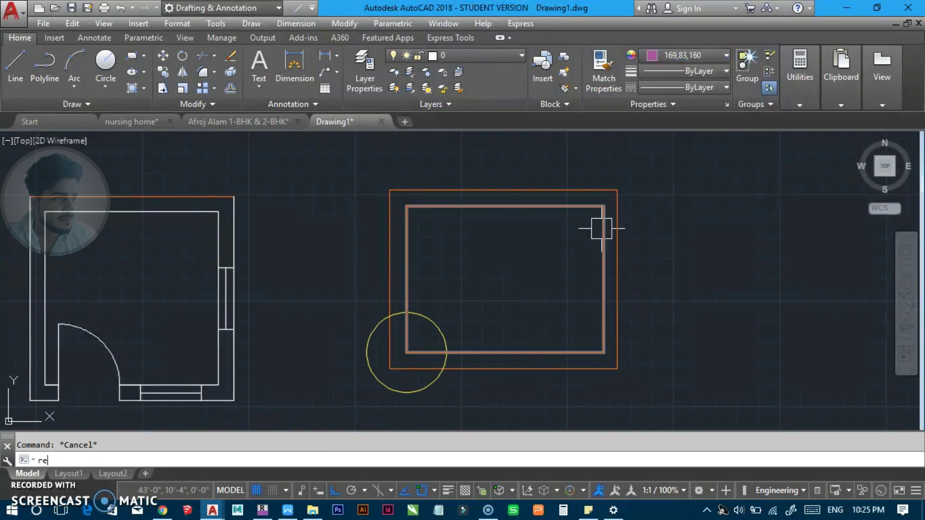
key(Return)
scroll(601, 229, up, 2)
key(Escape)
text(rec)
key(Return)
click(598, 236)
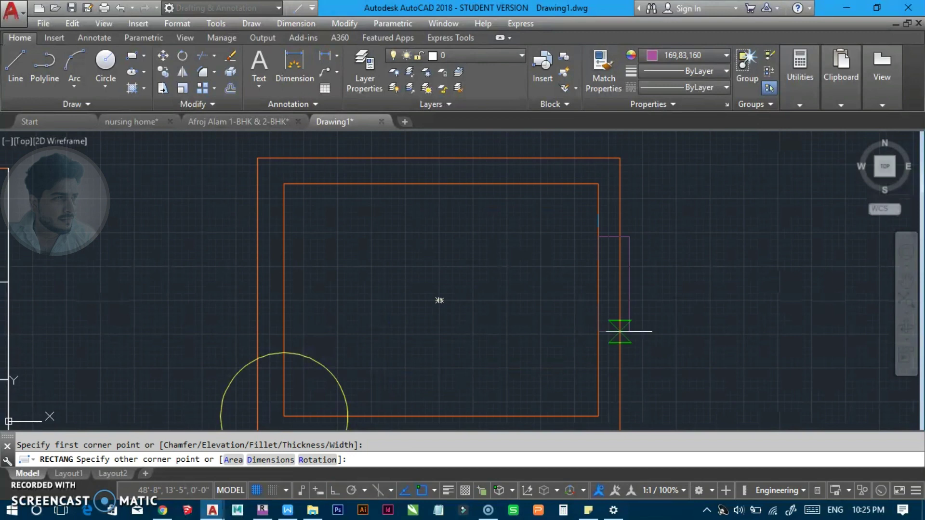
click(621, 340)
key(Escape)
Add a vertical centre line through the window, then pan to show both rooms.
text(l)
key(Return)
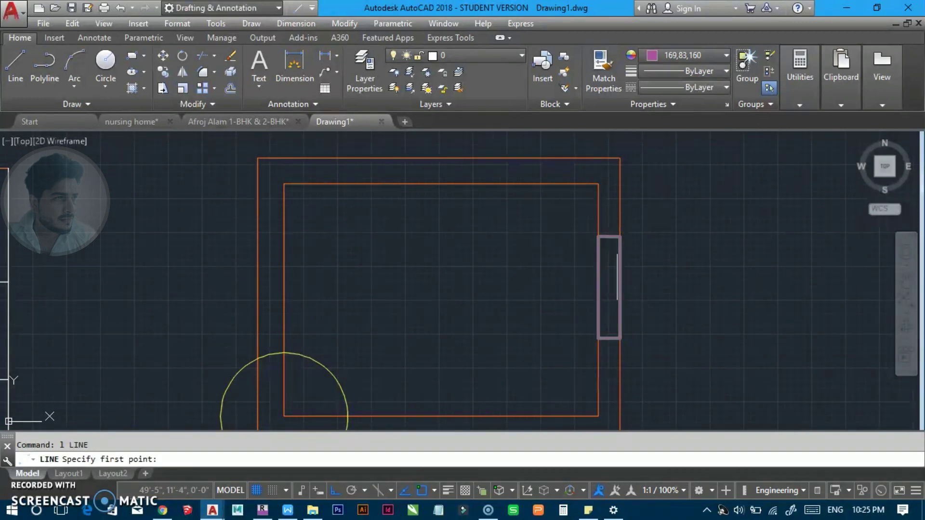
scroll(619, 274, up, 2)
click(603, 213)
click(603, 374)
key(Escape)
scroll(587, 304, down, 3)
middle_drag(587, 304, 674, 269)
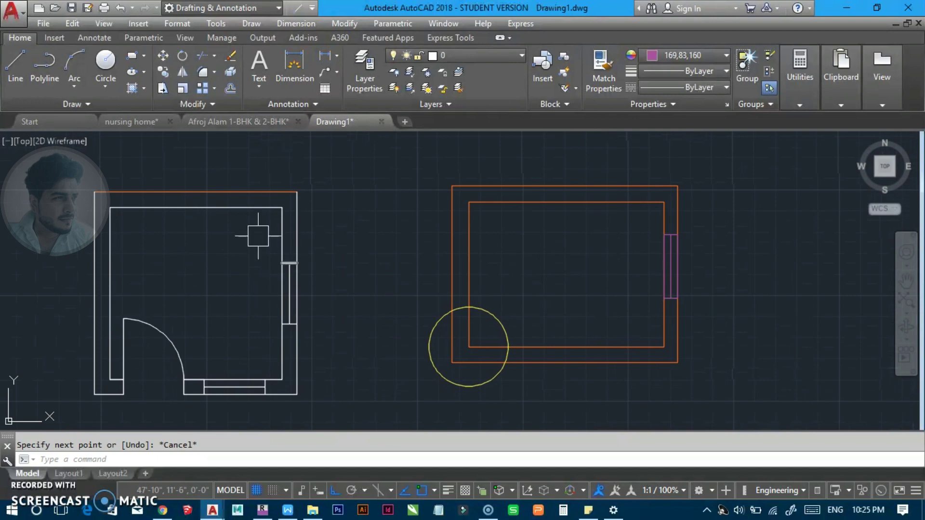
Select the second room's wall rectangle and turn it yellow.
middle_drag(228, 326, 227, 325)
scroll(227, 325, down, 2)
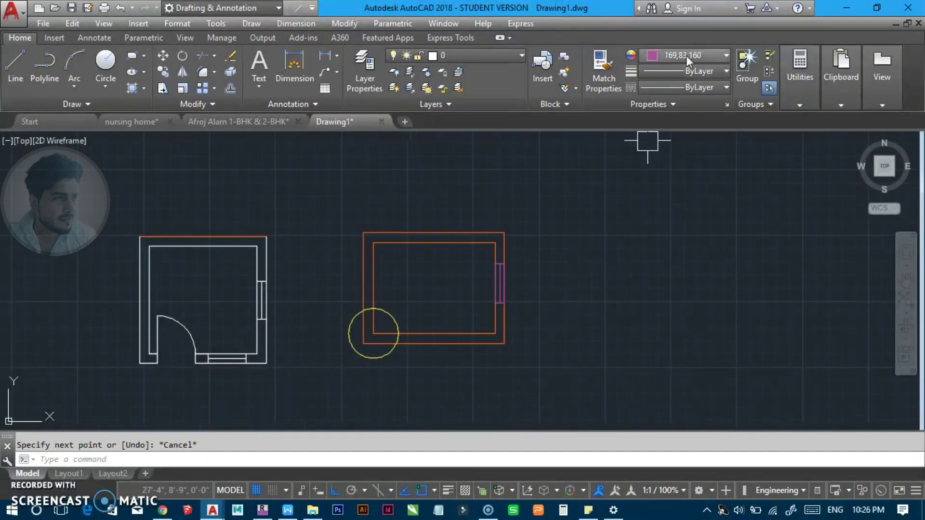
scroll(388, 306, up, 2)
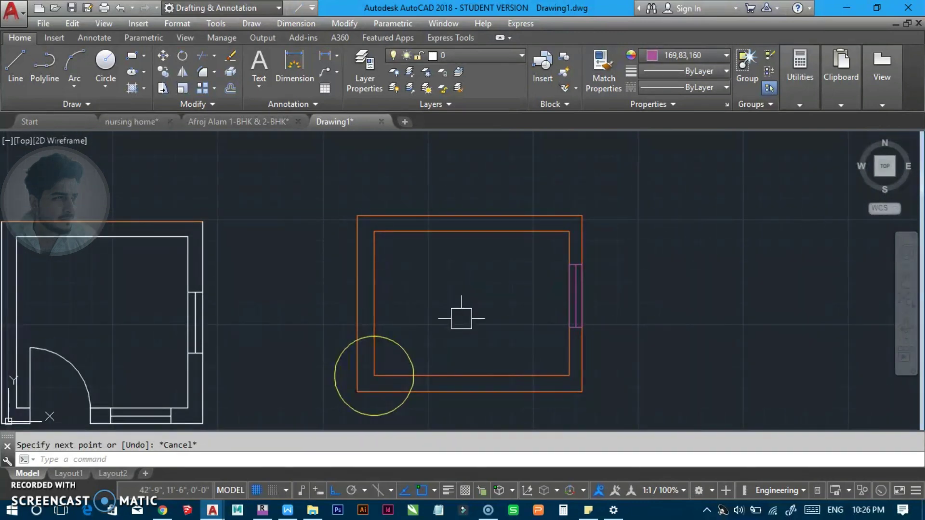
middle_drag(458, 315, 458, 292)
scroll(460, 300, down, 2)
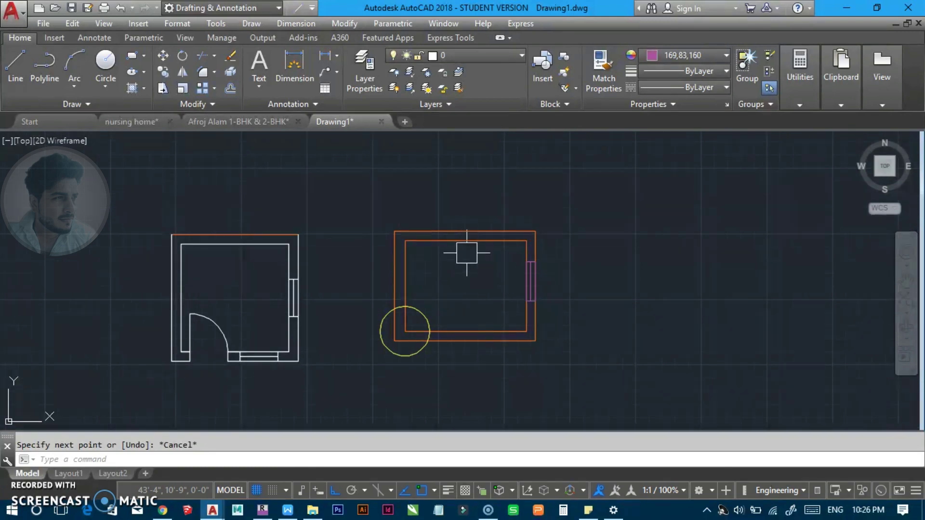
scroll(466, 252, up, 2)
click(465, 235)
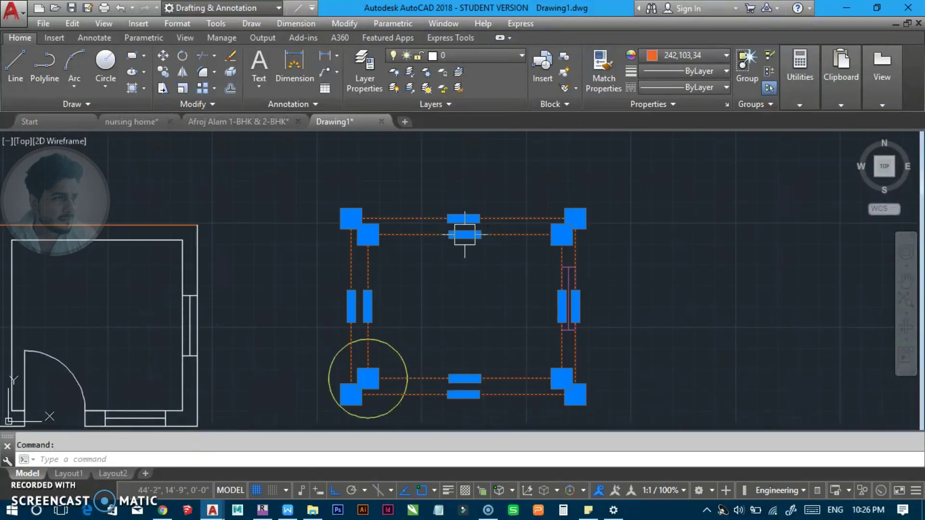
click(686, 61)
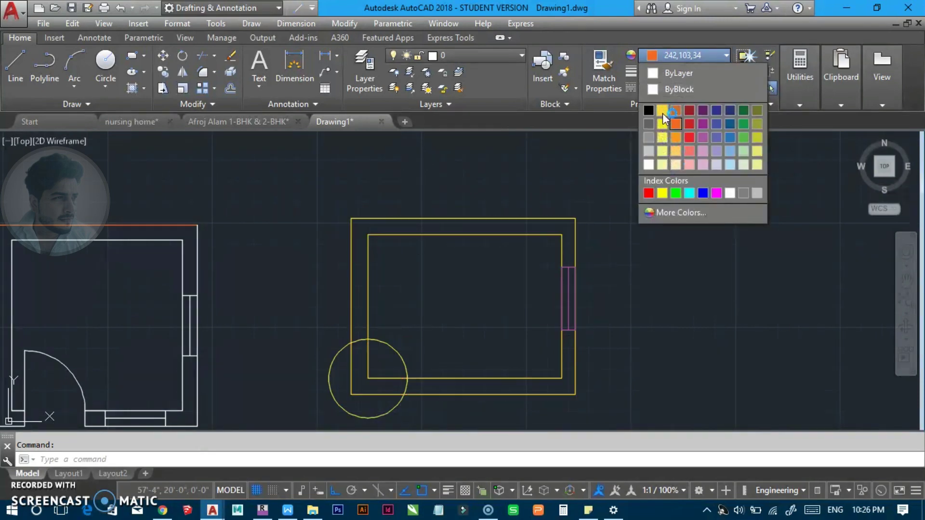
click(663, 114)
click(670, 60)
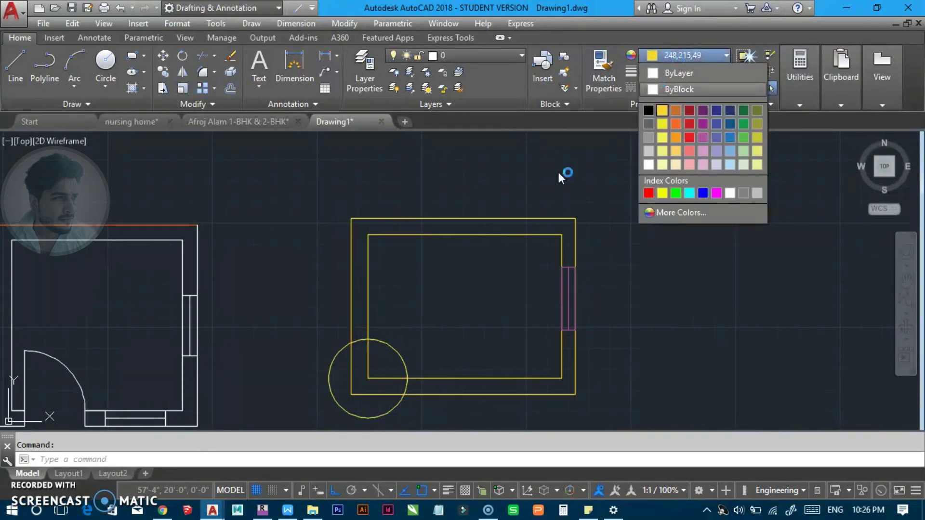
key(Escape)
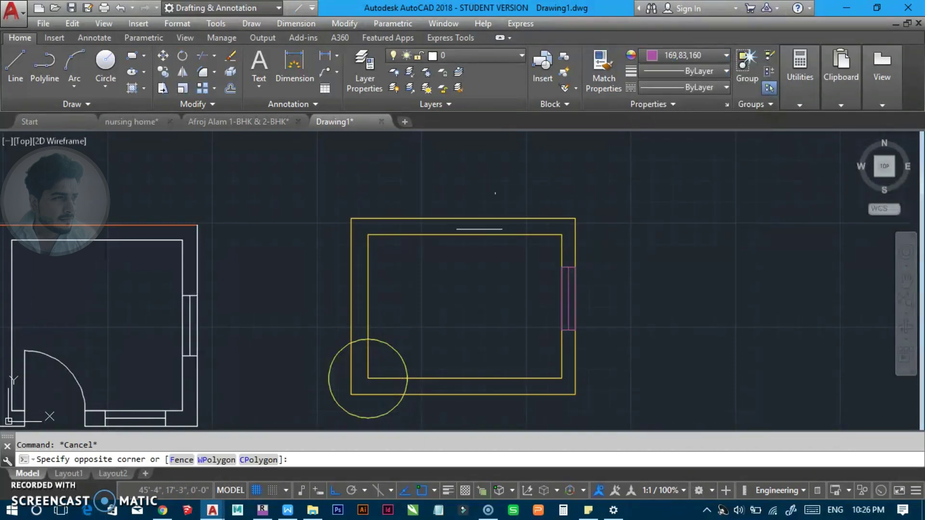
Select both wall rectangles of the second room and recolour them pink.
drag(494, 190, 458, 275)
click(693, 59)
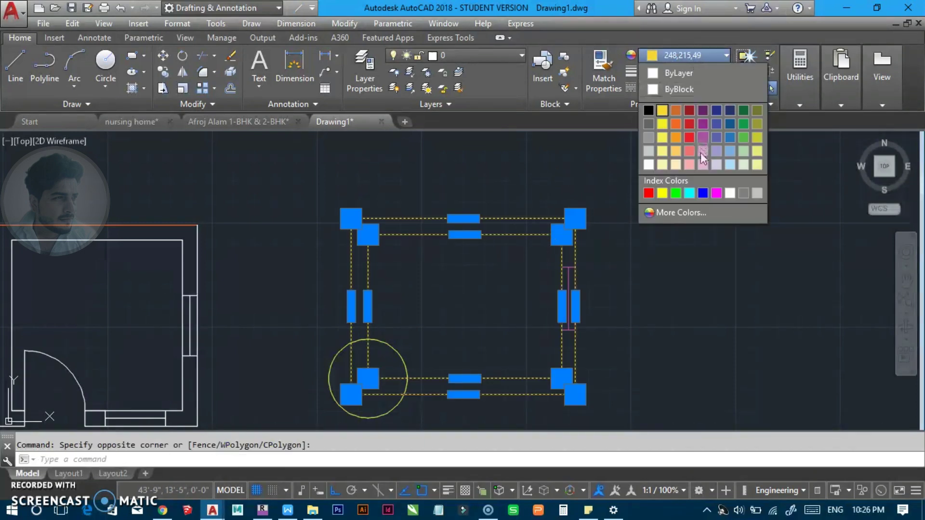
click(688, 165)
scroll(467, 284, down, 2)
key(Escape)
In the other floor-plan drawing, inspect an outer wall's colour and lineweight without changing them.
click(283, 124)
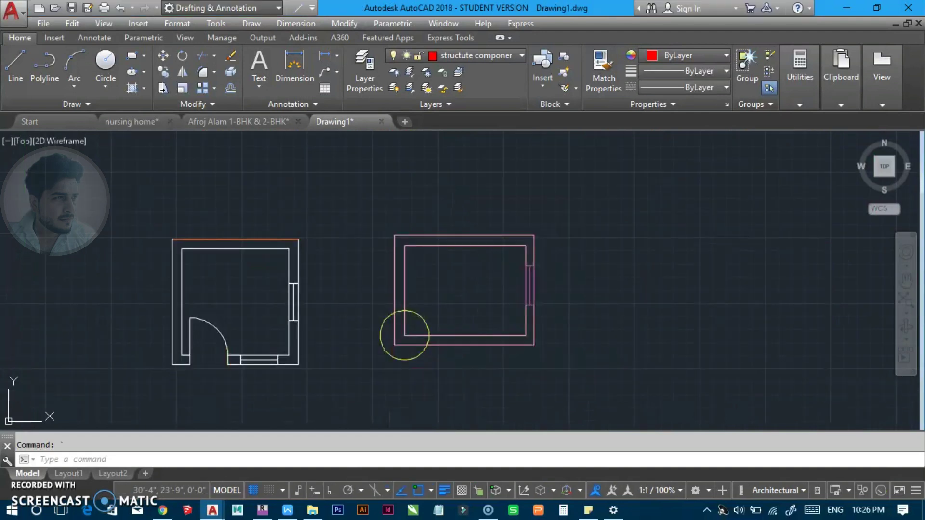
scroll(451, 234, up, 4)
click(451, 235)
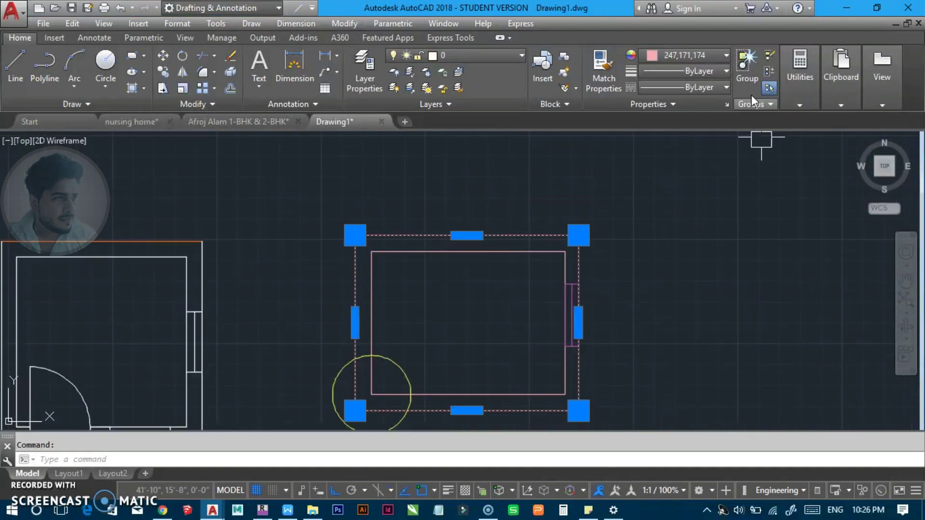
click(689, 55)
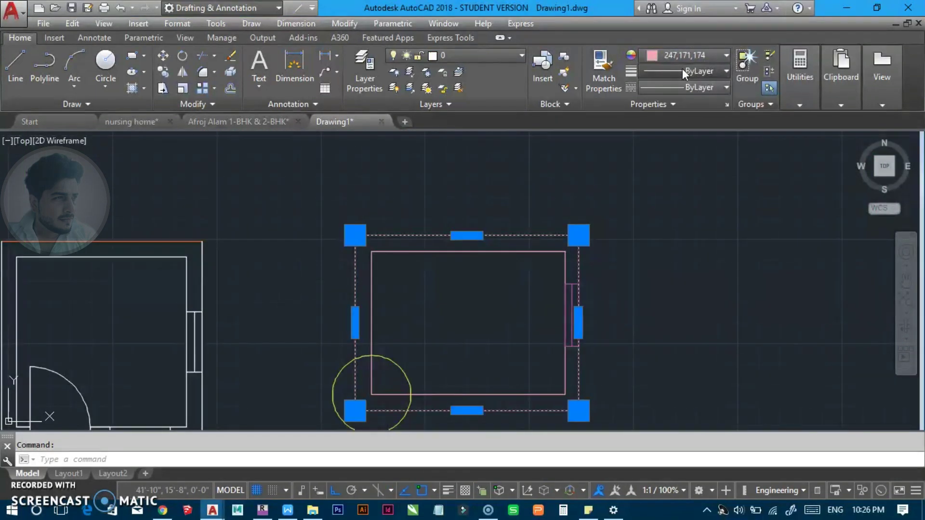
click(682, 68)
click(639, 96)
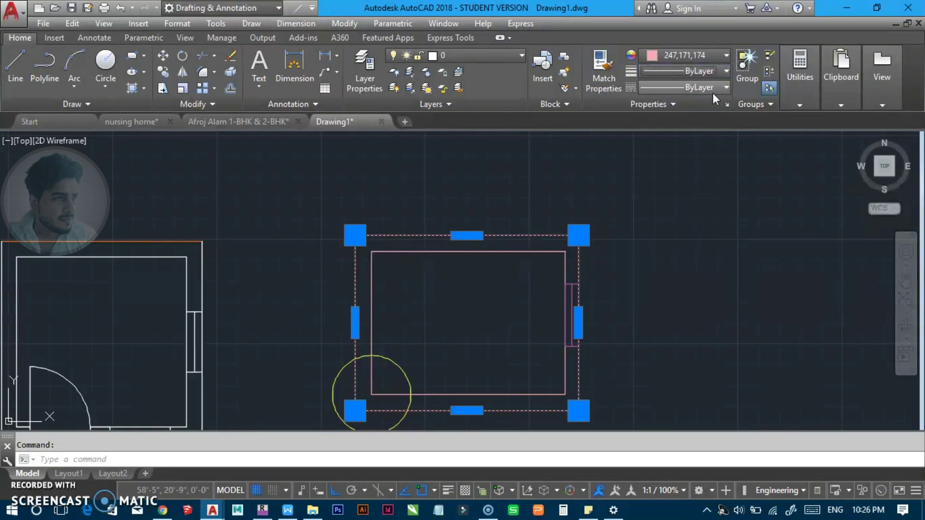
key(Escape)
Pan the drawing left and down to reframe the room plans.
scroll(483, 316, down, 2)
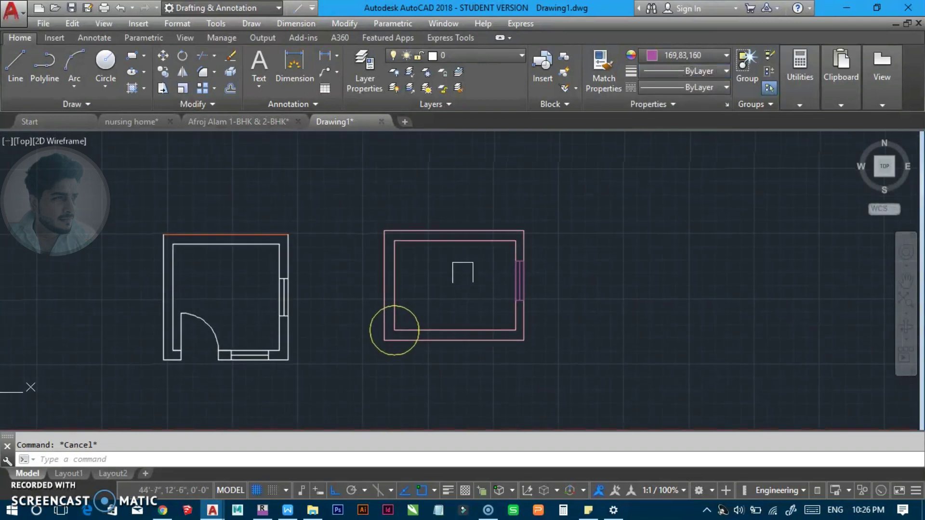
middle_drag(472, 256, 429, 275)
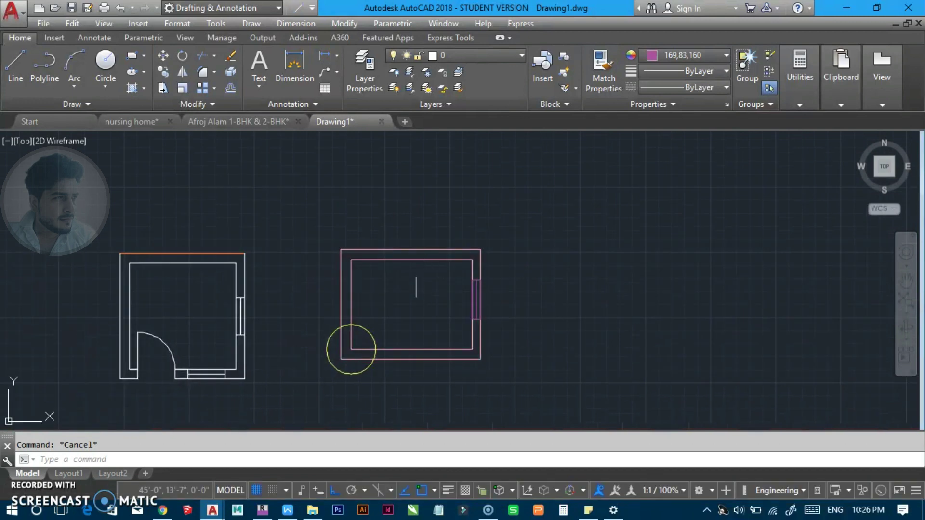
scroll(423, 306, up, 2)
scroll(488, 283, down, 2)
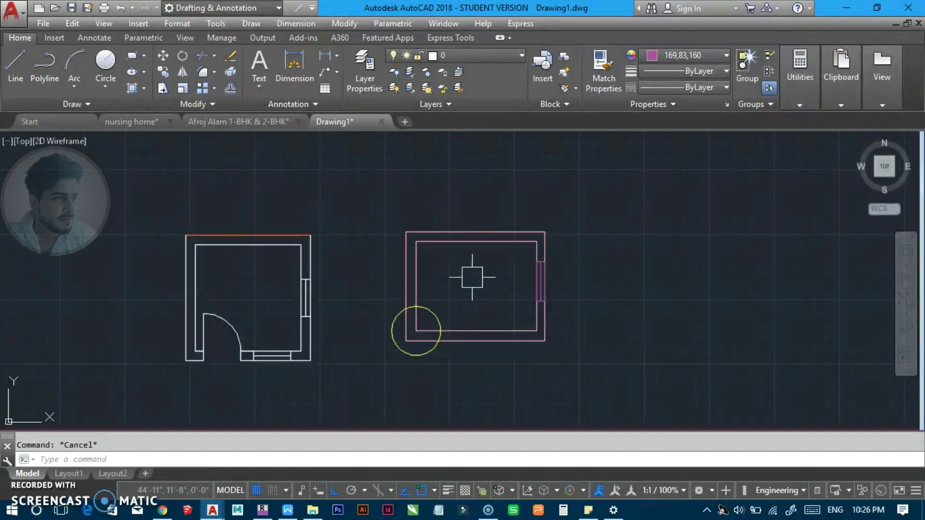
middle_drag(251, 246, 186, 257)
scroll(186, 258, up, 2)
scroll(376, 298, down, 2)
middle_drag(382, 298, 328, 323)
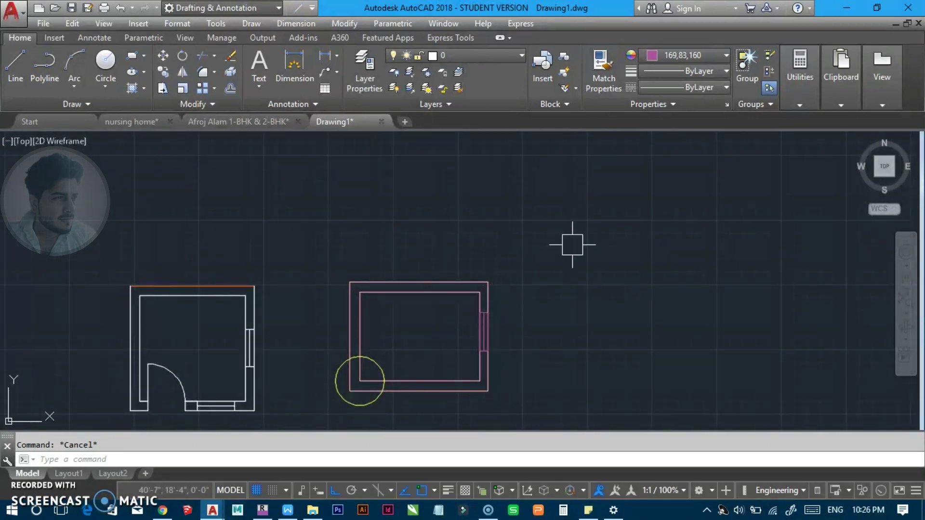
text(LA)
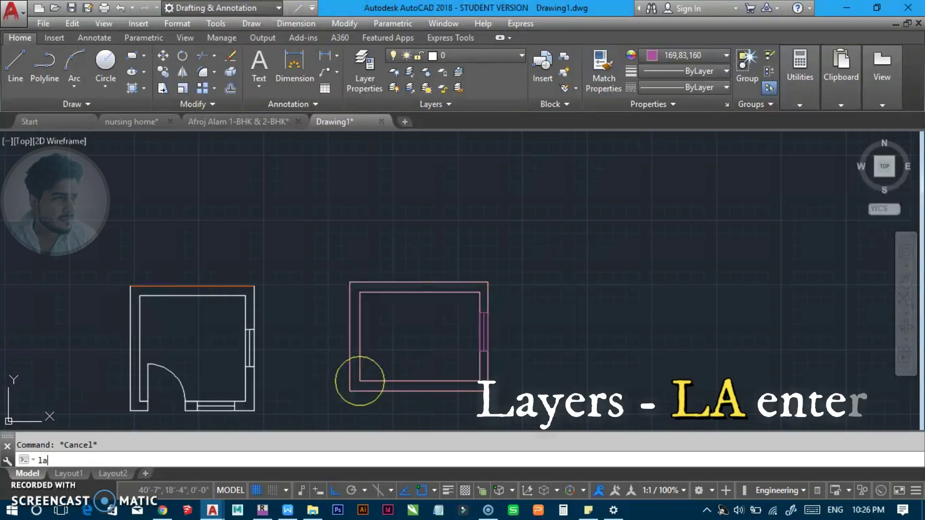
Open the Layer Properties Manager, reposition it, and resize the Status, Name and Color columns.
key(Return)
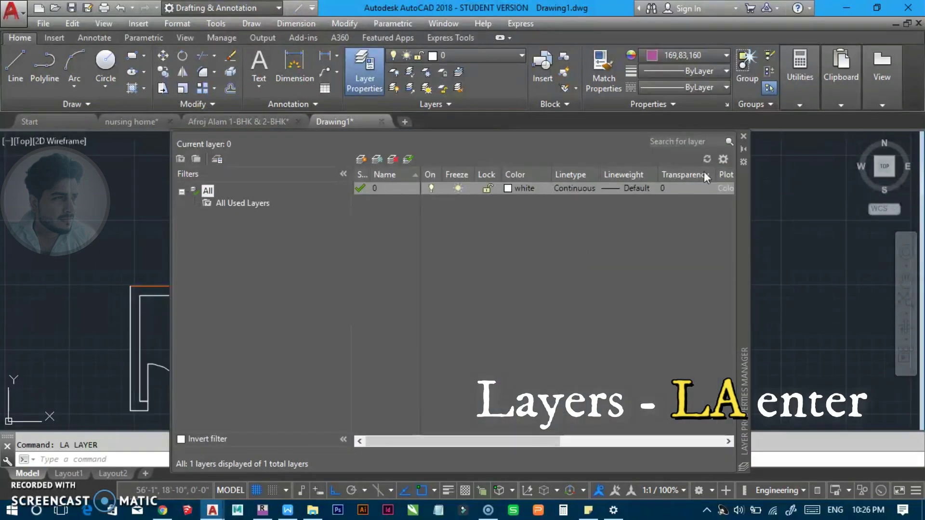
click(744, 137)
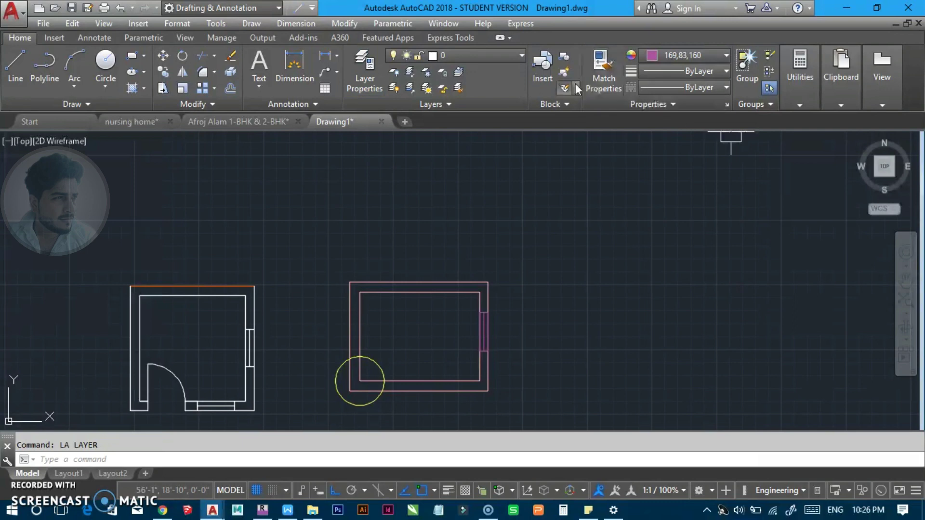
click(366, 79)
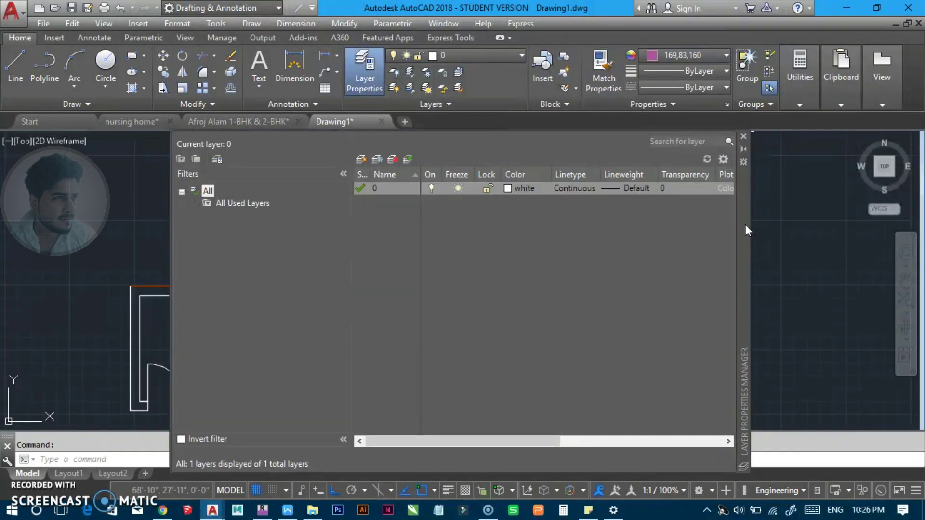
drag(744, 225, 871, 163)
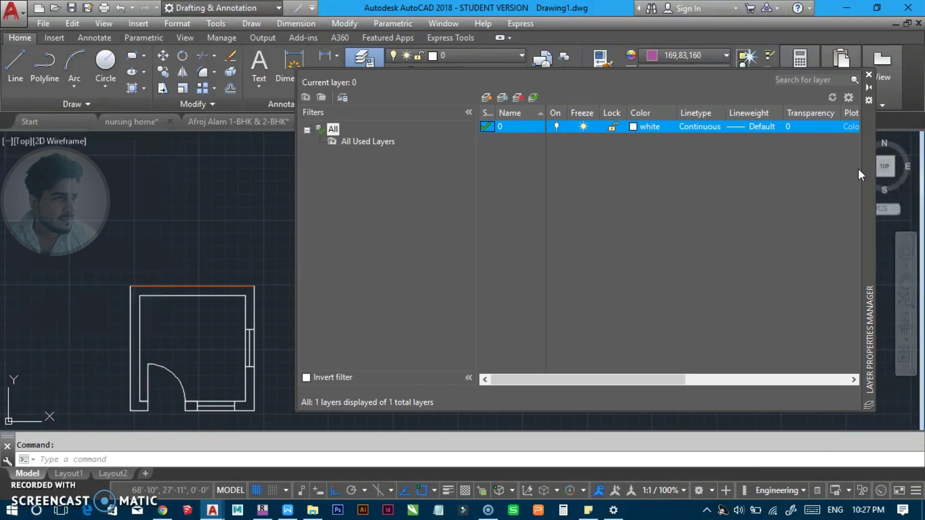
scroll(267, 287, down, 2)
middle_drag(267, 287, 112, 268)
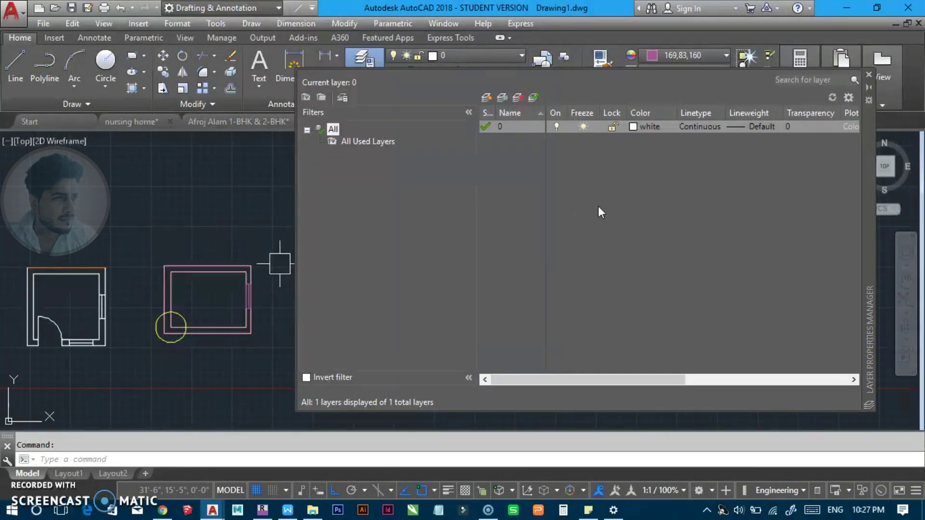
double_click(498, 112)
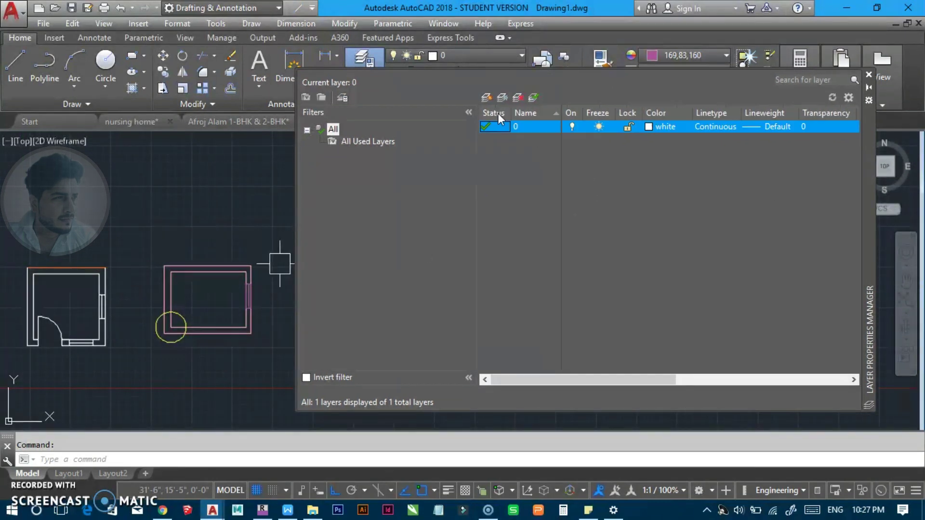
double_click(562, 112)
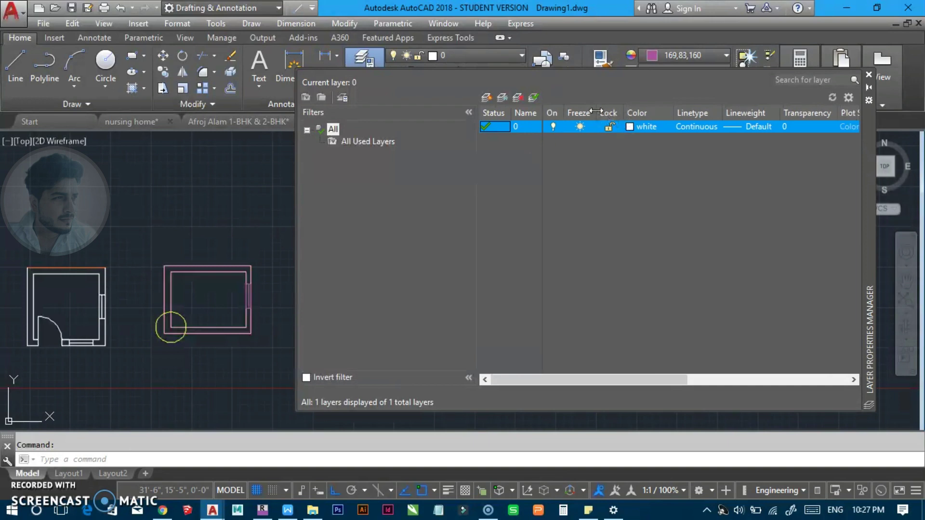
double_click(670, 112)
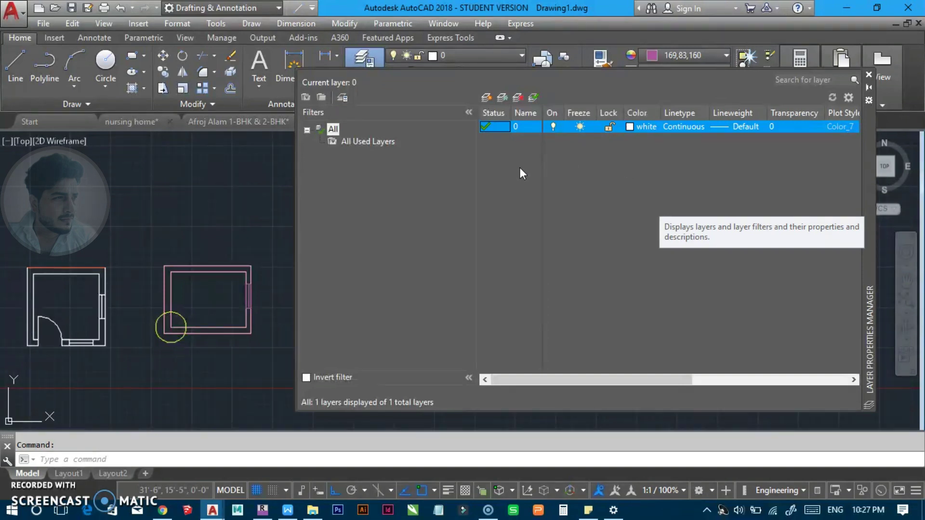
Create a new layer named wall with yellow colour 50.
click(486, 98)
text(wall)
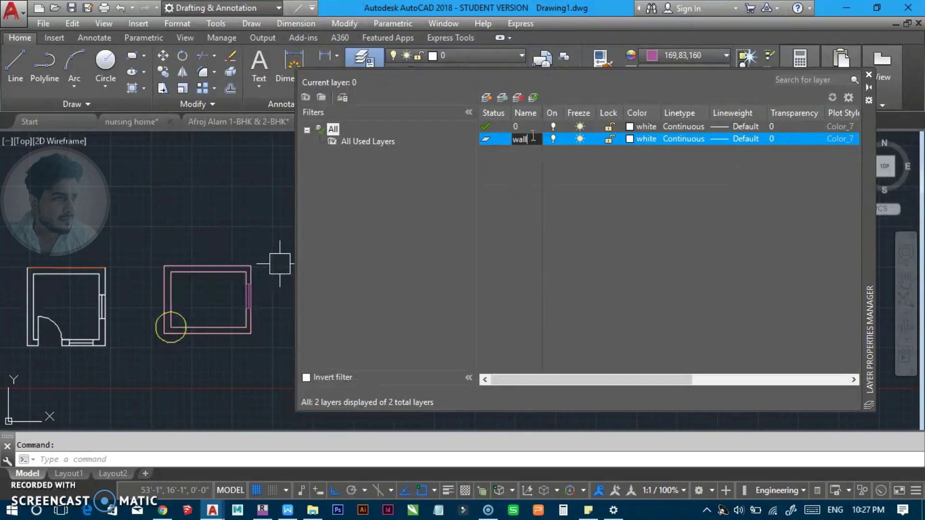
click(637, 139)
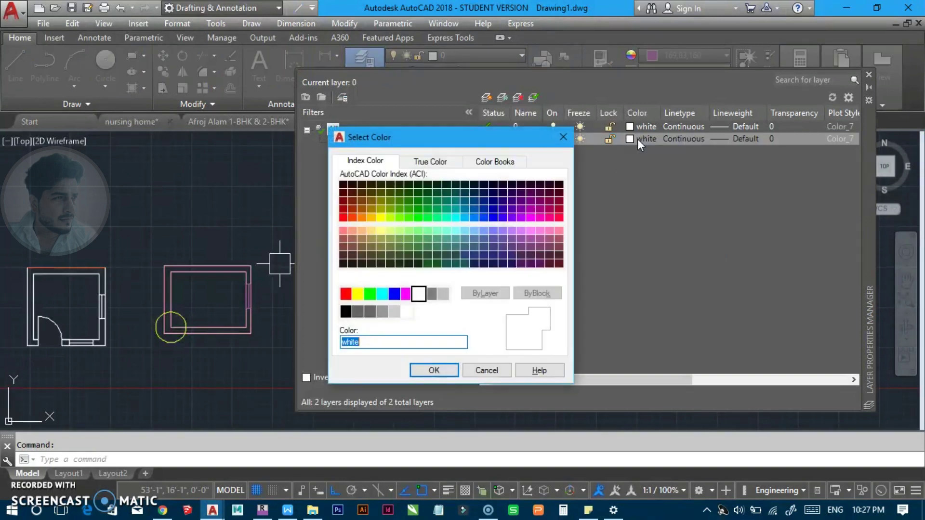
click(381, 218)
click(434, 371)
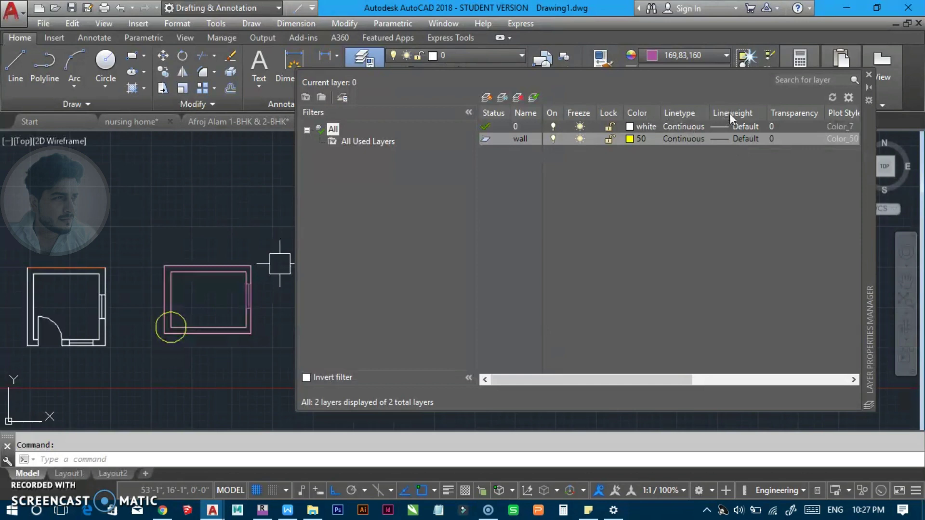
Keep the wall layer's linetype Continuous and its lineweight at Default.
click(679, 140)
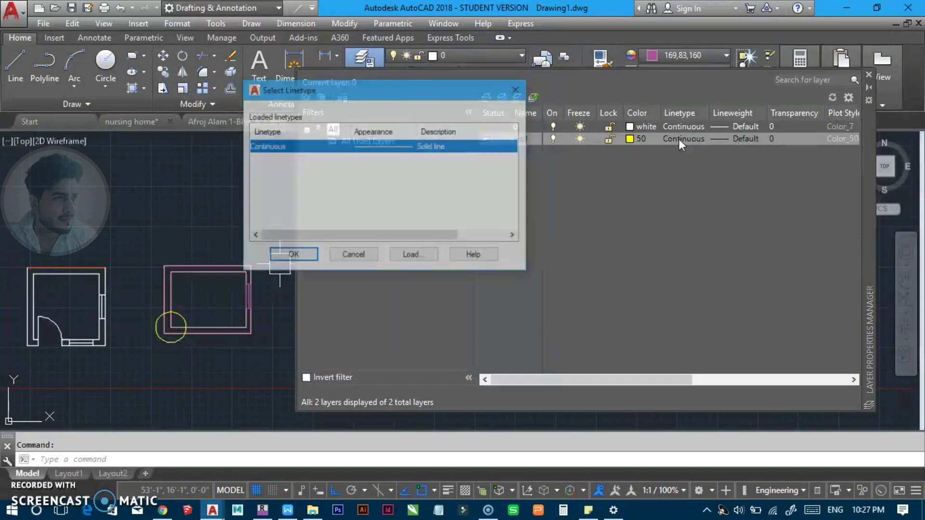
click(413, 256)
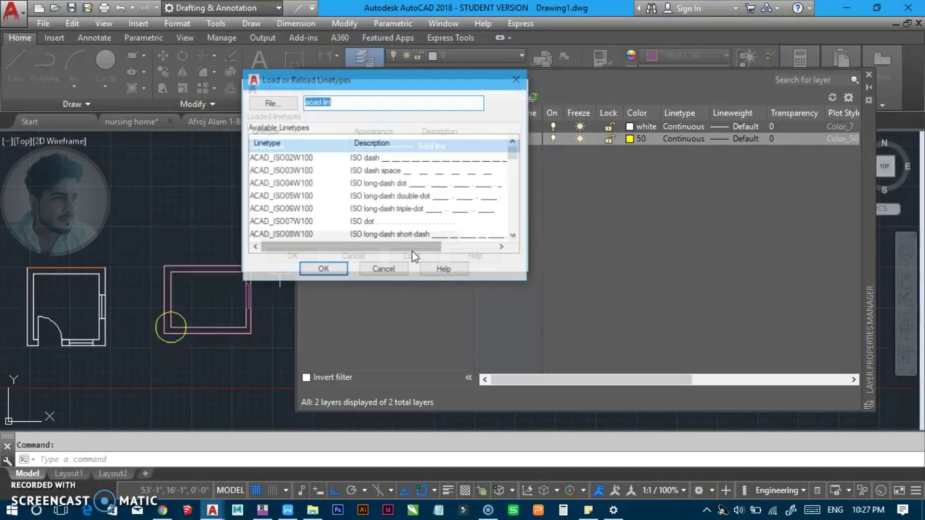
click(377, 267)
click(374, 257)
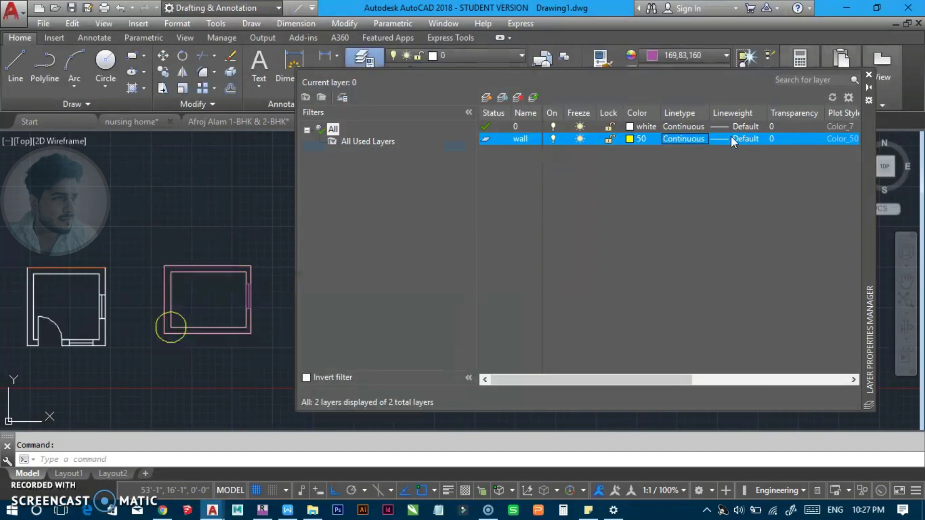
click(730, 137)
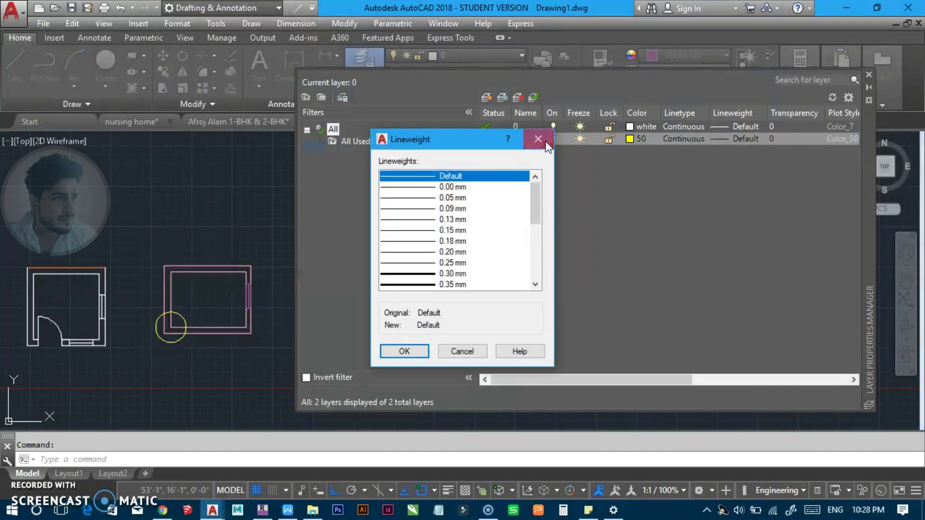
click(536, 141)
Add a new layer named win with green colour 80.
click(480, 95)
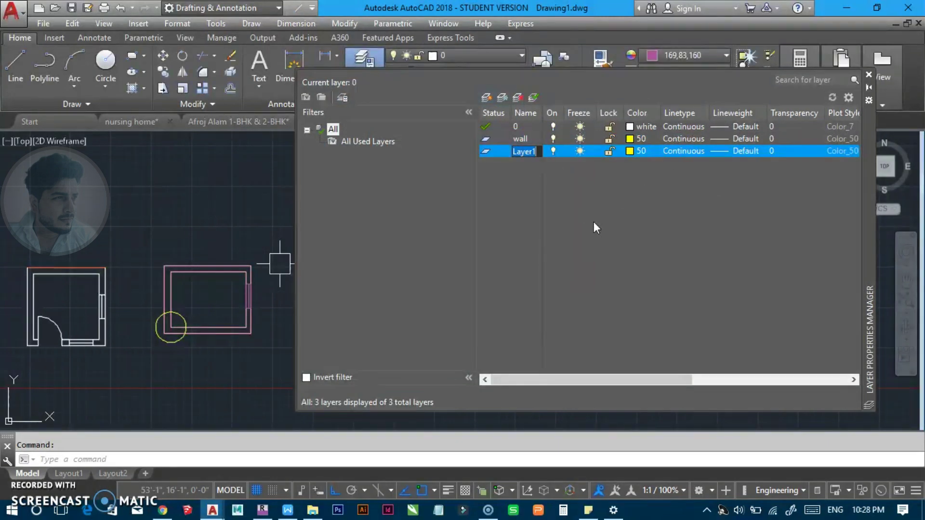
text(win)
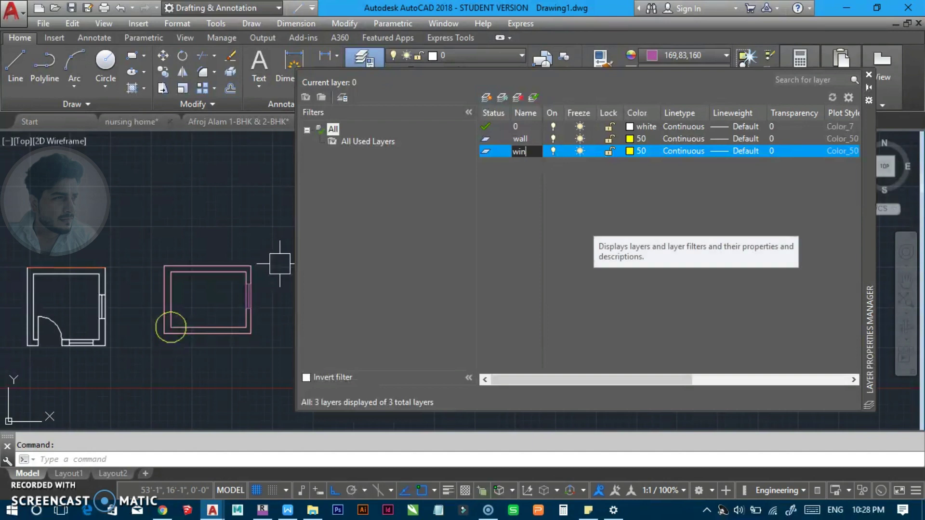
key(Return)
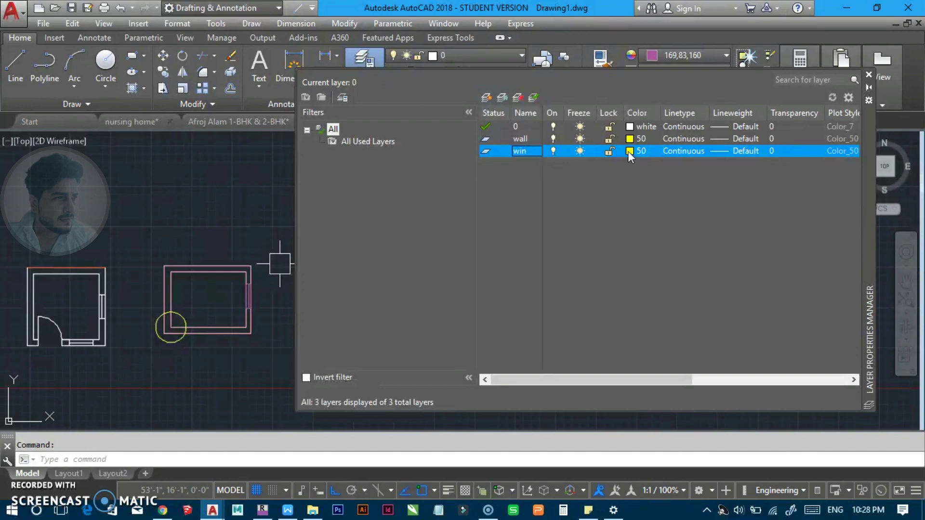
click(628, 151)
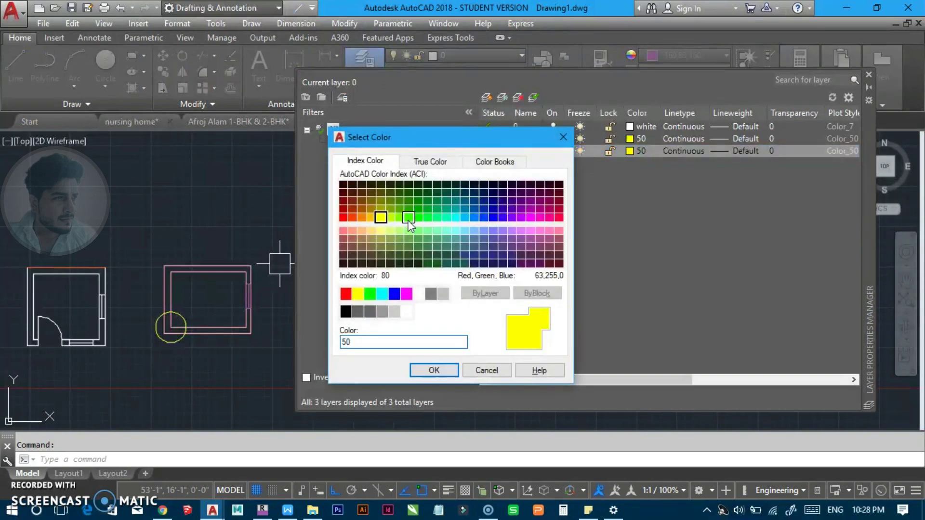
click(408, 221)
click(433, 368)
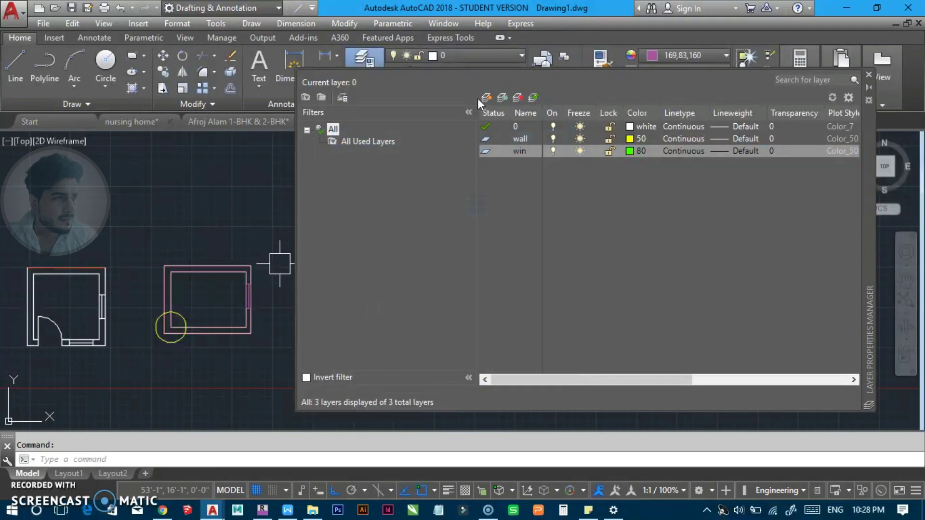
Add a door layer coloured brown 42.
click(486, 98)
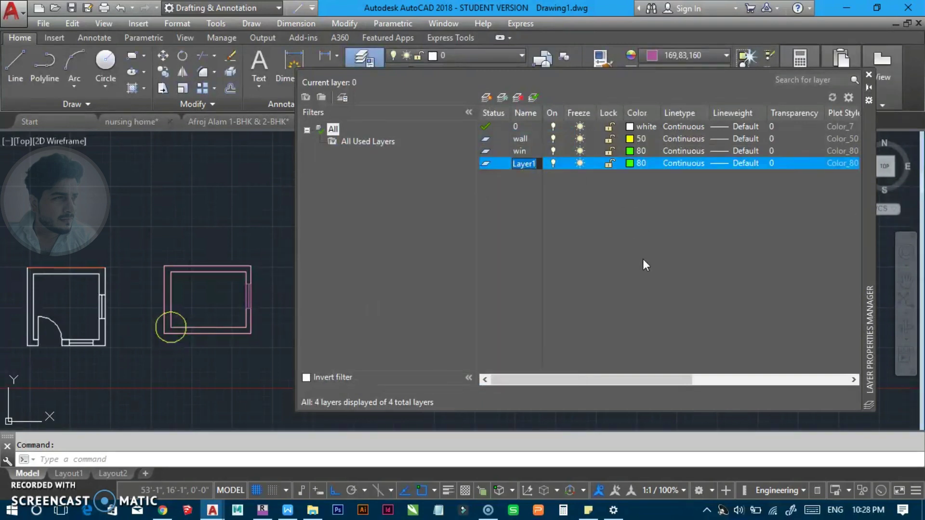
text(do)
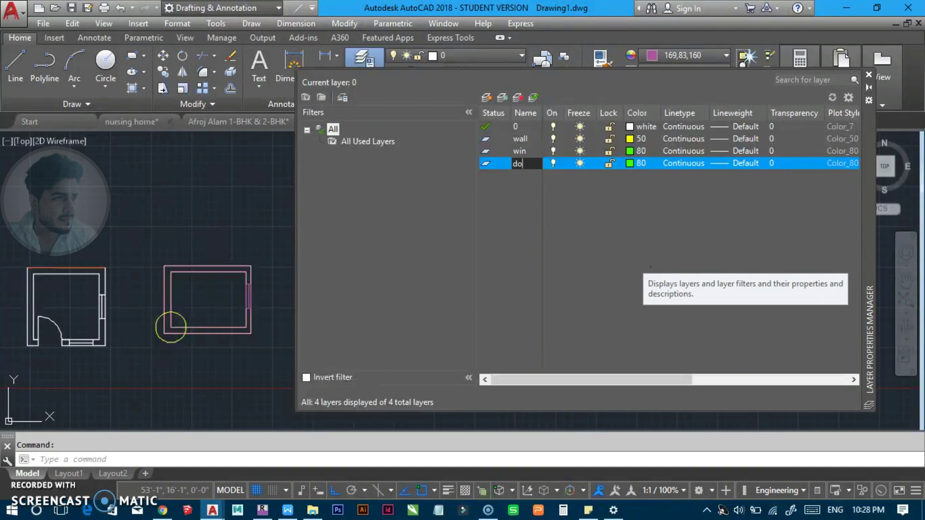
click(632, 165)
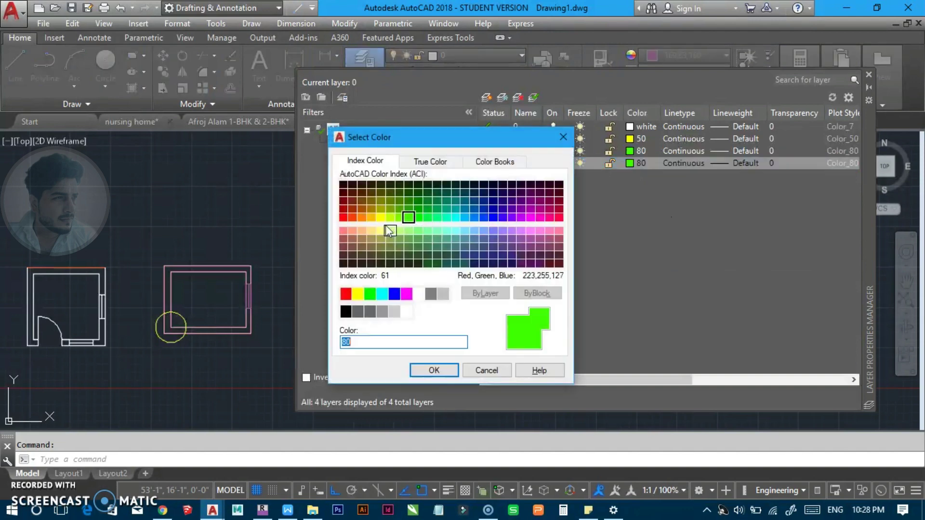
click(371, 209)
click(423, 371)
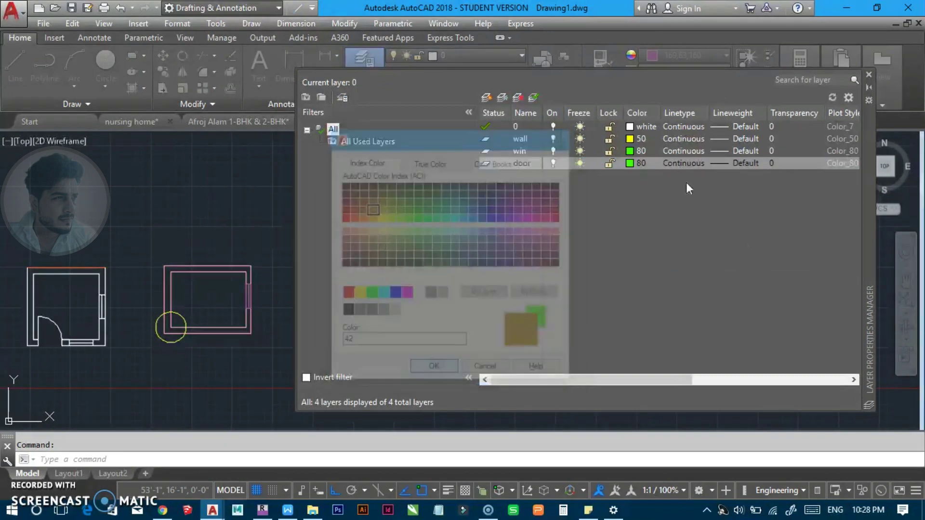
Add a dim layer coloured cyan 120.
click(486, 97)
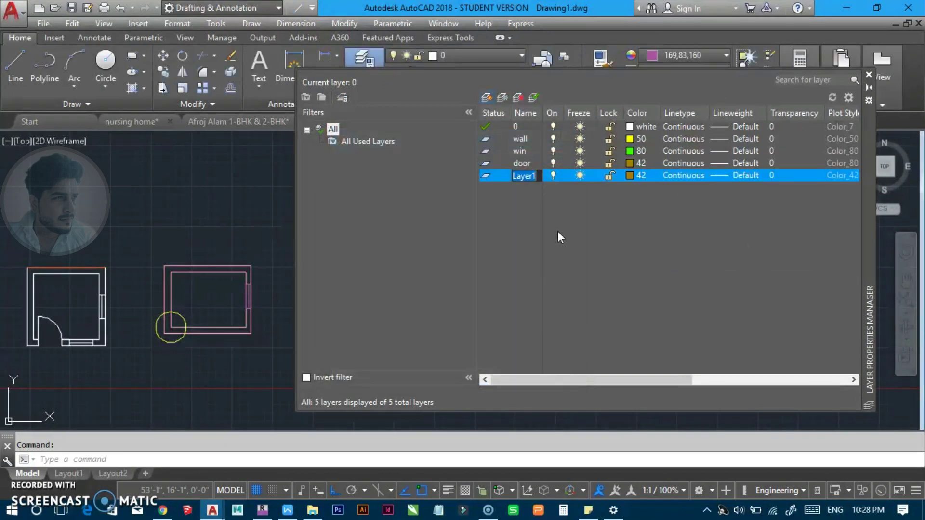
text(dim)
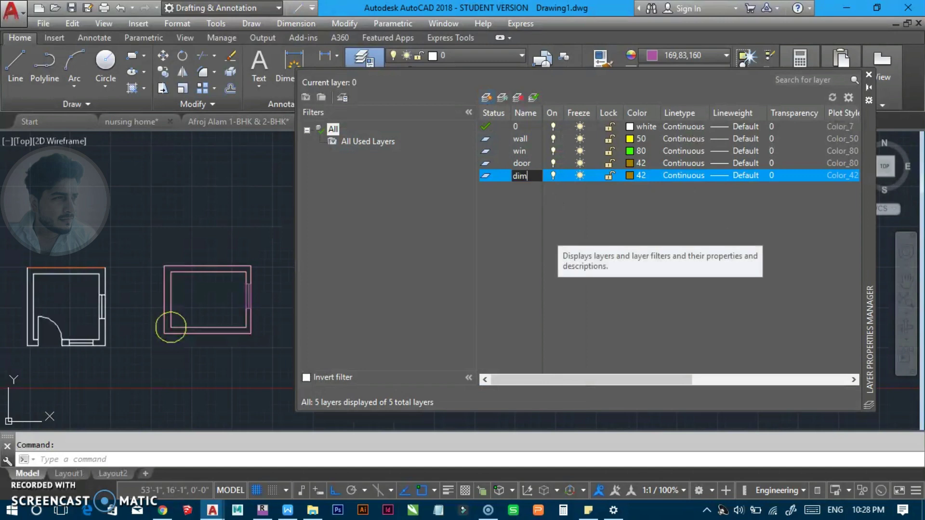
key(Return)
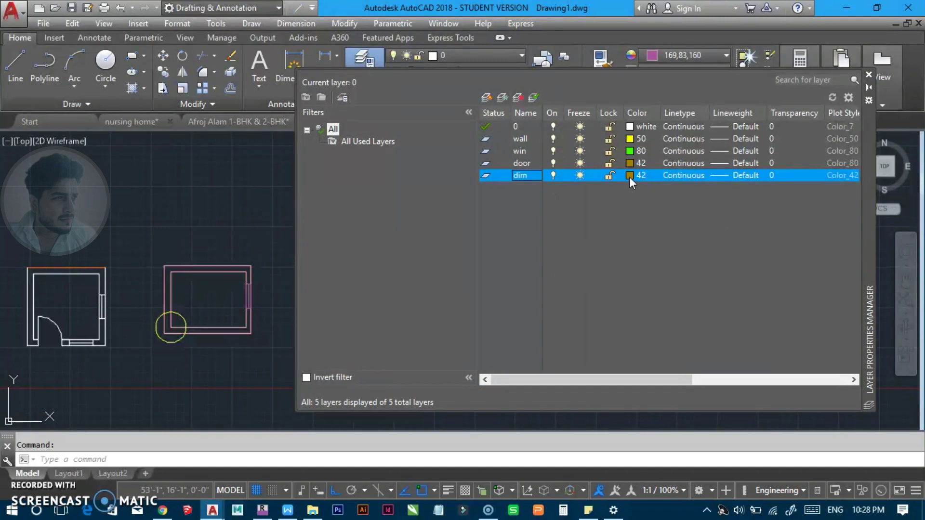
click(629, 177)
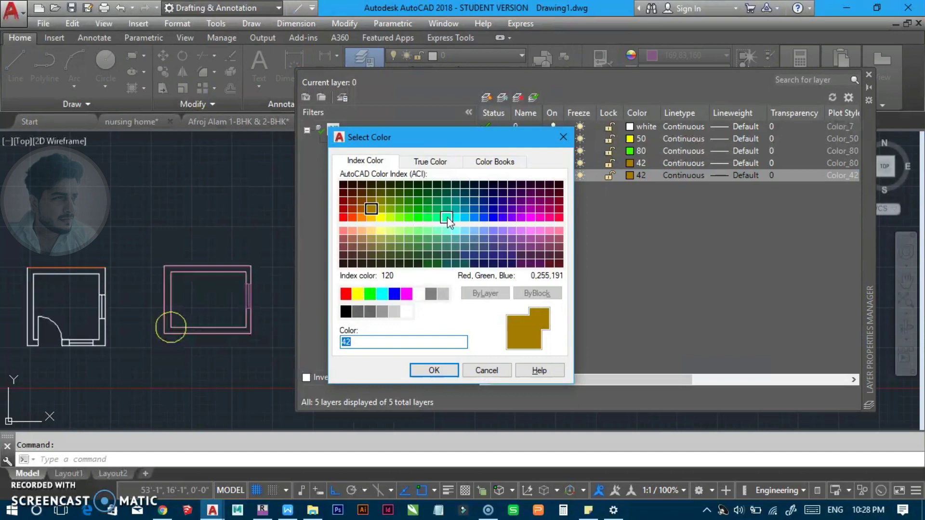
click(446, 218)
click(428, 370)
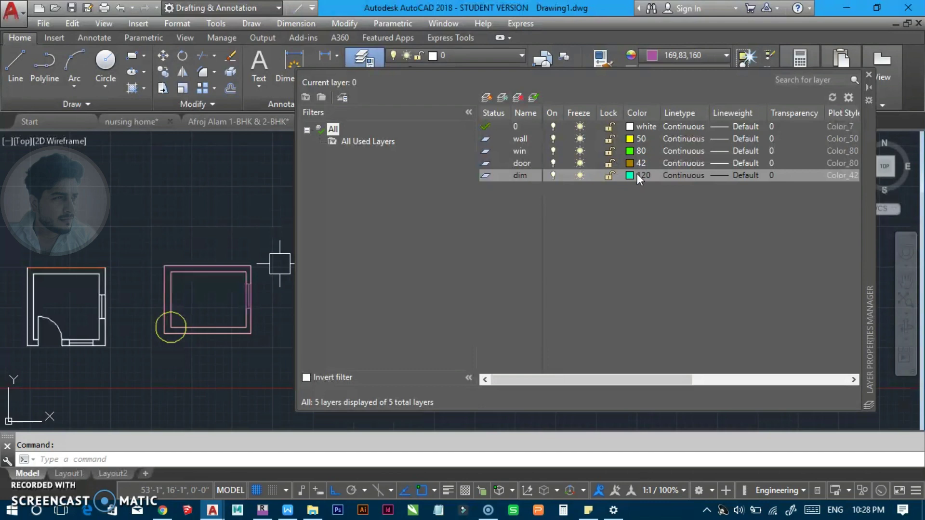
drag(865, 142, 883, 158)
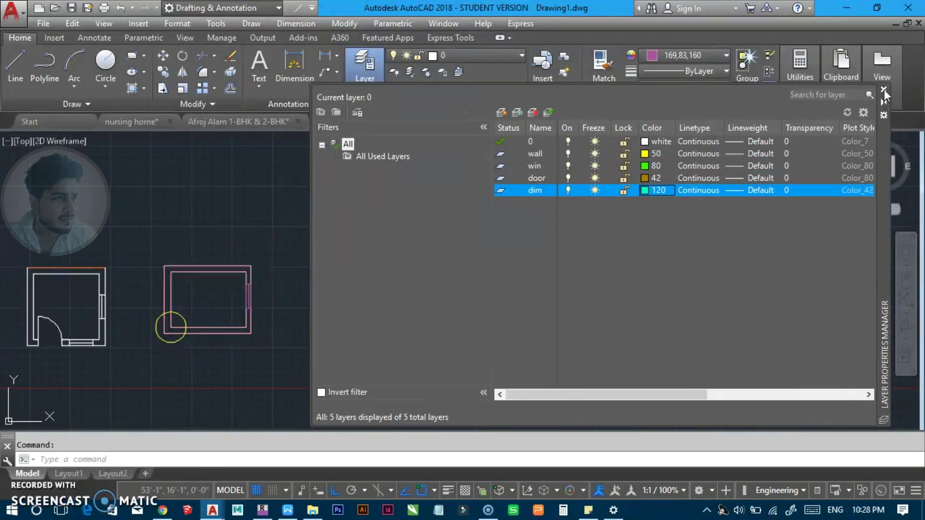
click(883, 90)
middle_drag(320, 271, 716, 251)
click(357, 73)
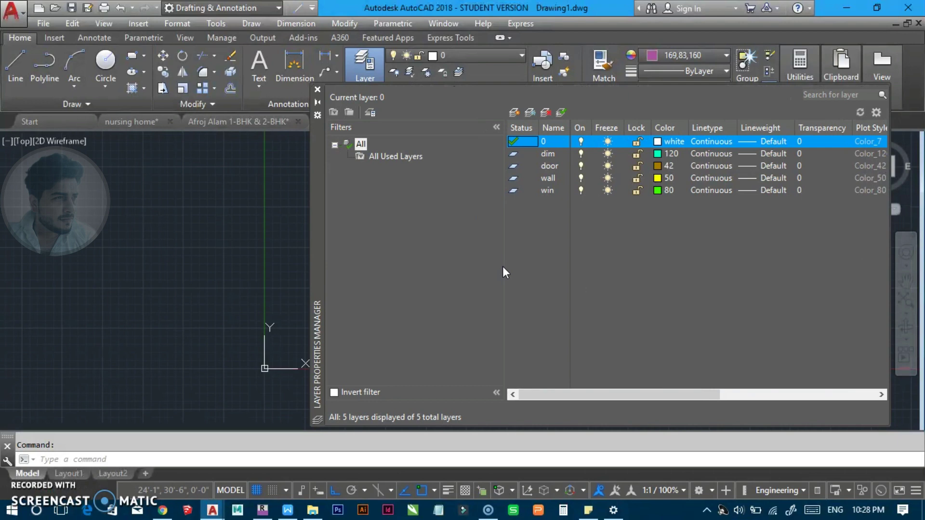
mouse_move(7, 390)
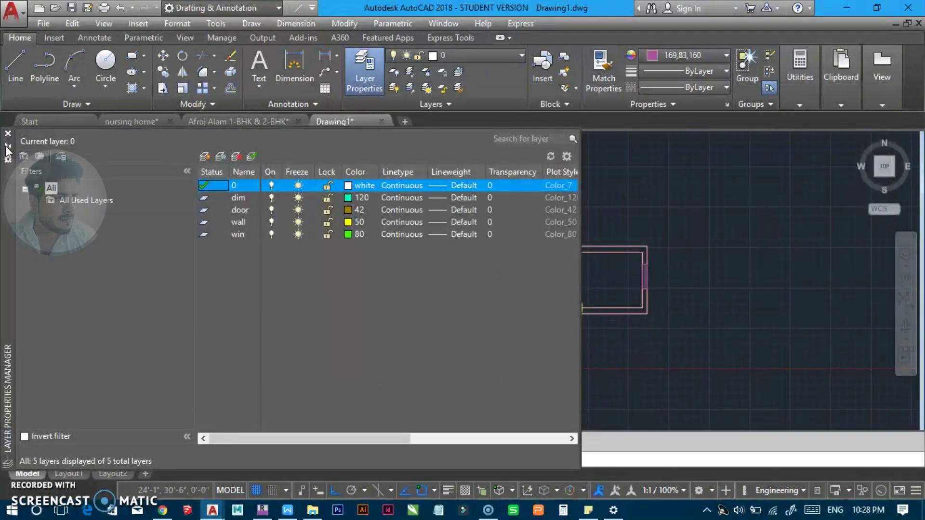
click(8, 146)
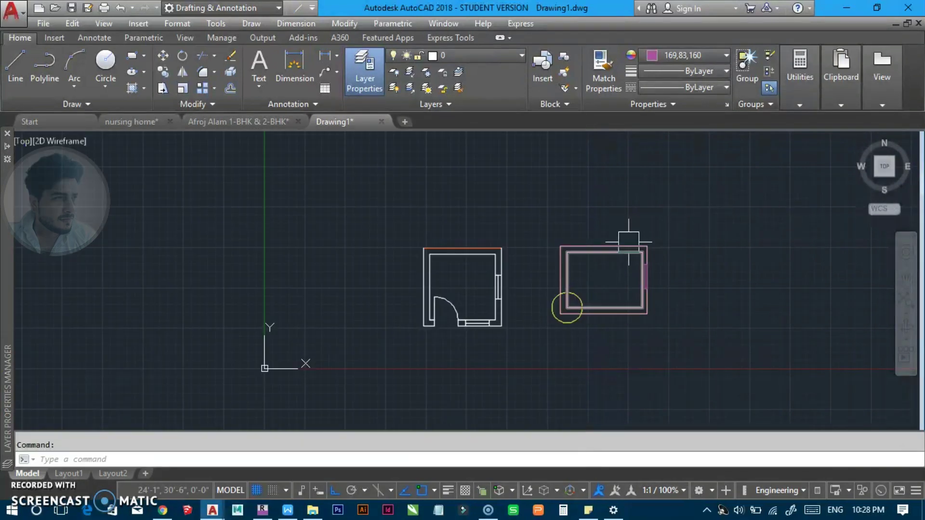
middle_drag(487, 253, 329, 280)
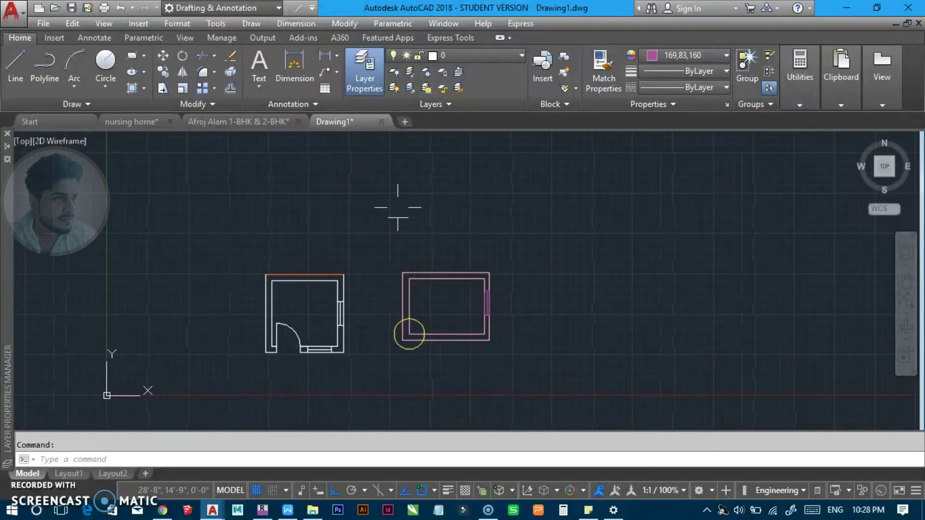
middle_drag(359, 218, 359, 246)
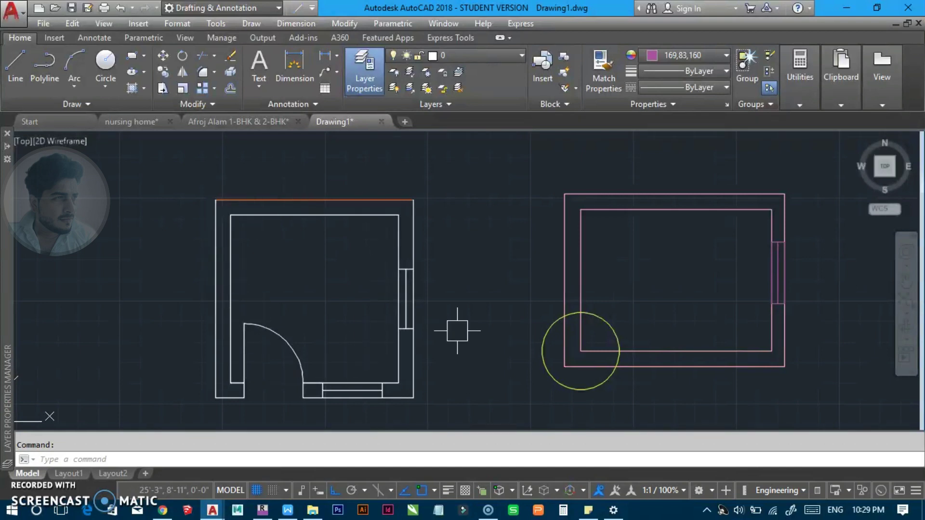
middle_drag(392, 192, 380, 344)
scroll(396, 236, down, 2)
middle_drag(396, 236, 356, 301)
scroll(351, 289, down, 2)
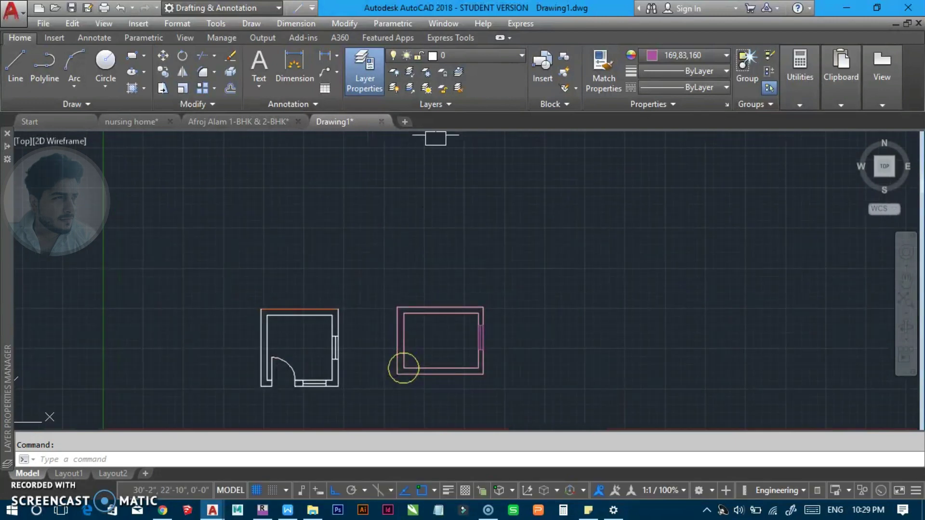
click(464, 54)
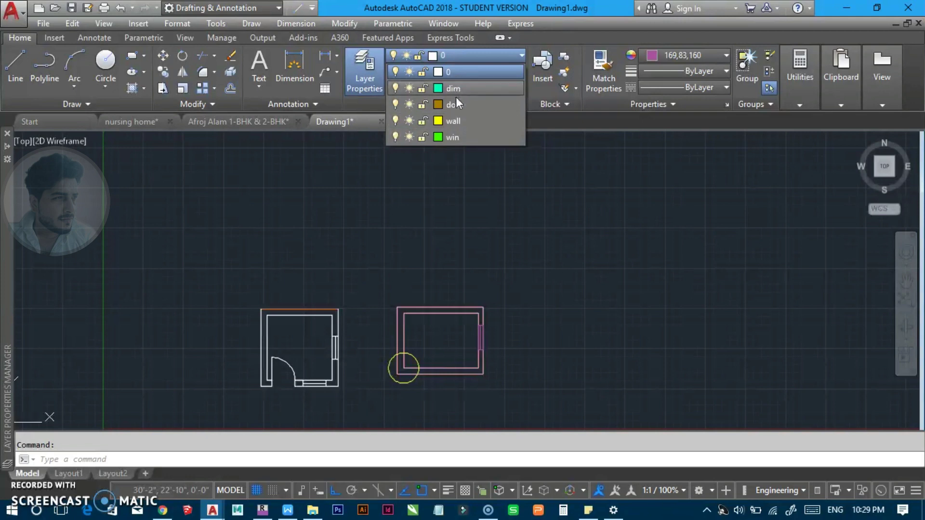
Make wall the current layer with object colour set to ByLayer.
click(454, 121)
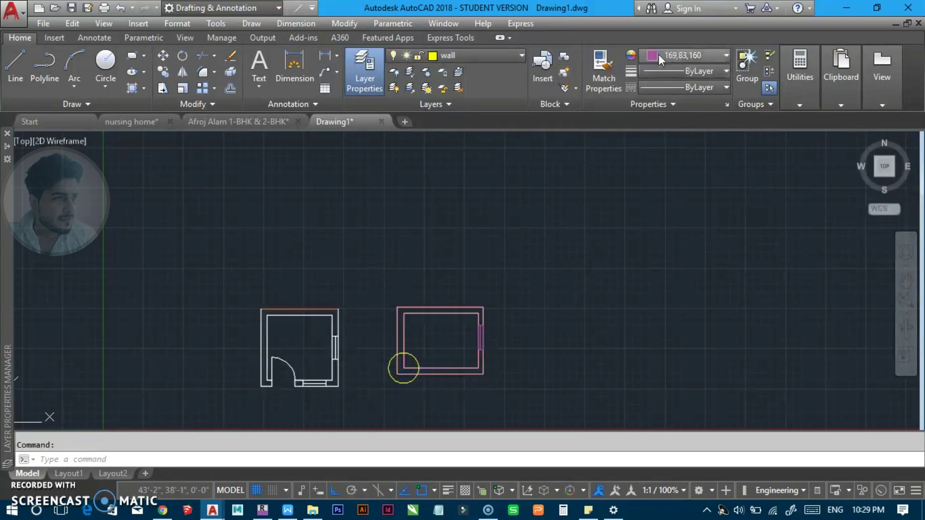
click(684, 56)
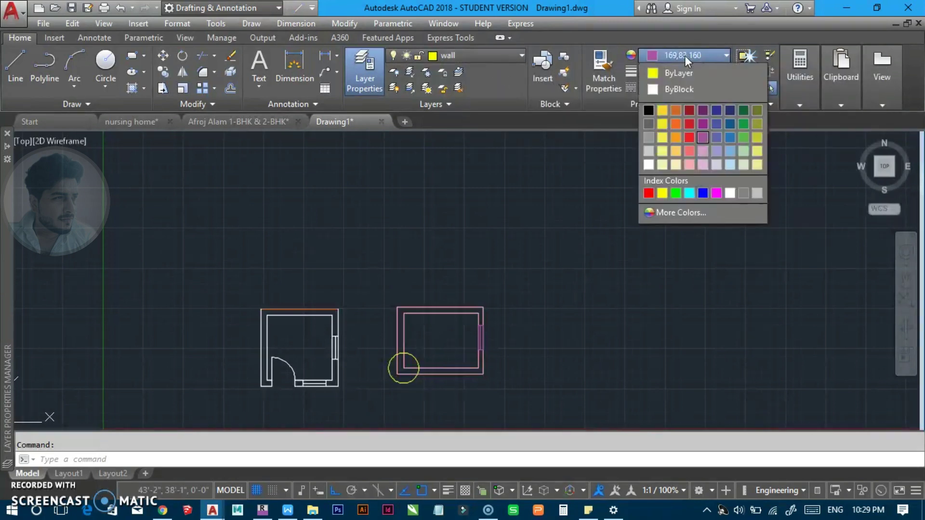
click(677, 72)
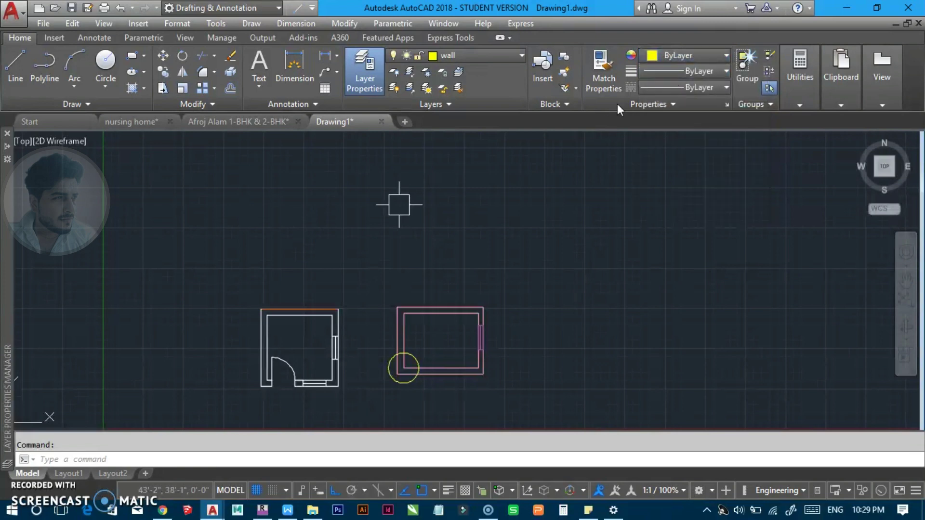
Switch the object colour to red and draw a test rectangle.
click(679, 53)
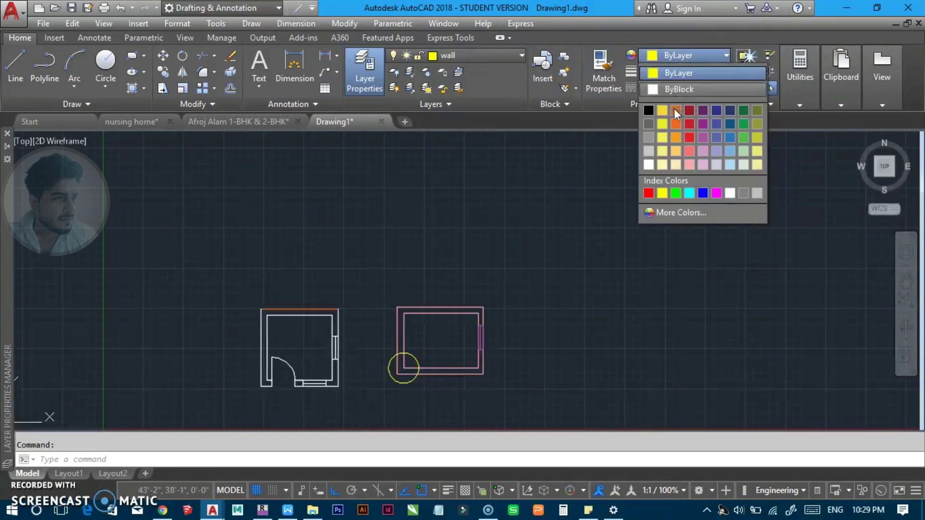
click(689, 123)
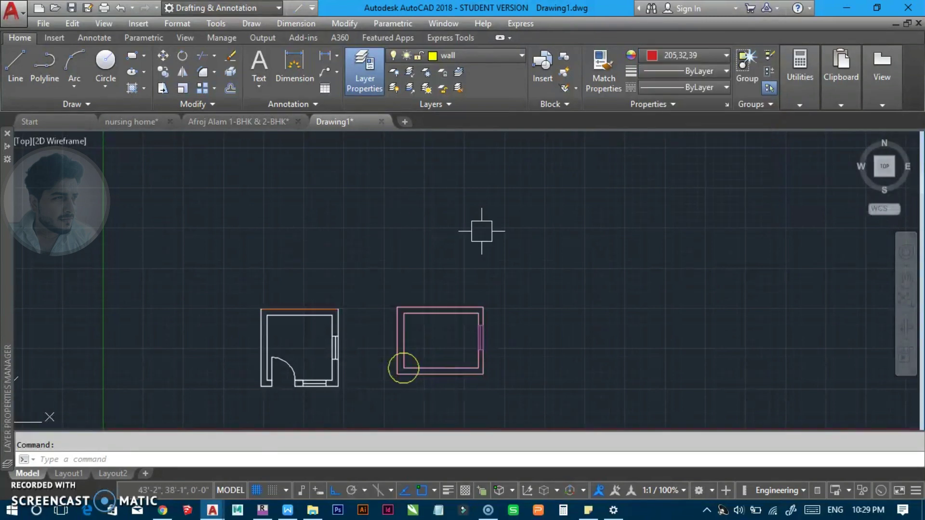
middle_drag(481, 227, 480, 254)
text(c)
key(Return)
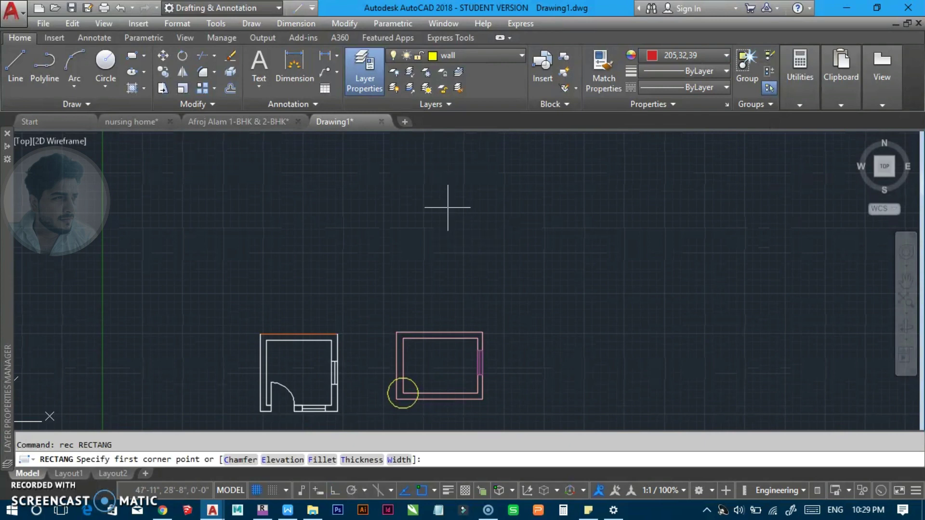
click(384, 183)
click(476, 263)
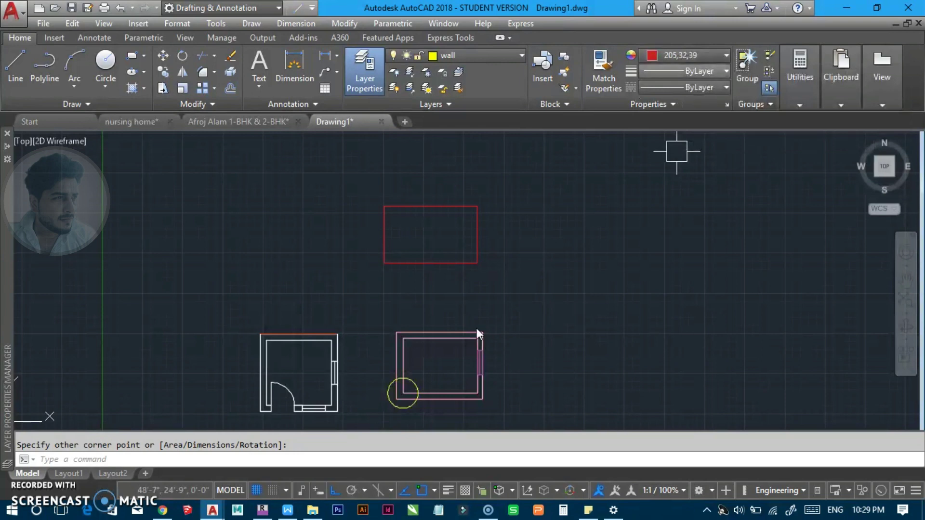
Erase the red test rectangle and reset the object colour to ByLayer.
drag(494, 229, 419, 248)
text(e)
key(Return)
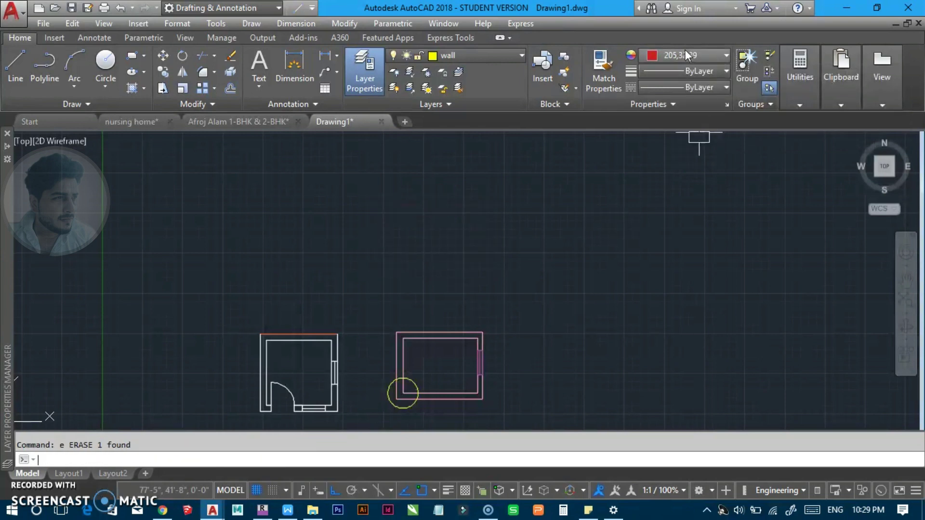
click(682, 50)
click(677, 73)
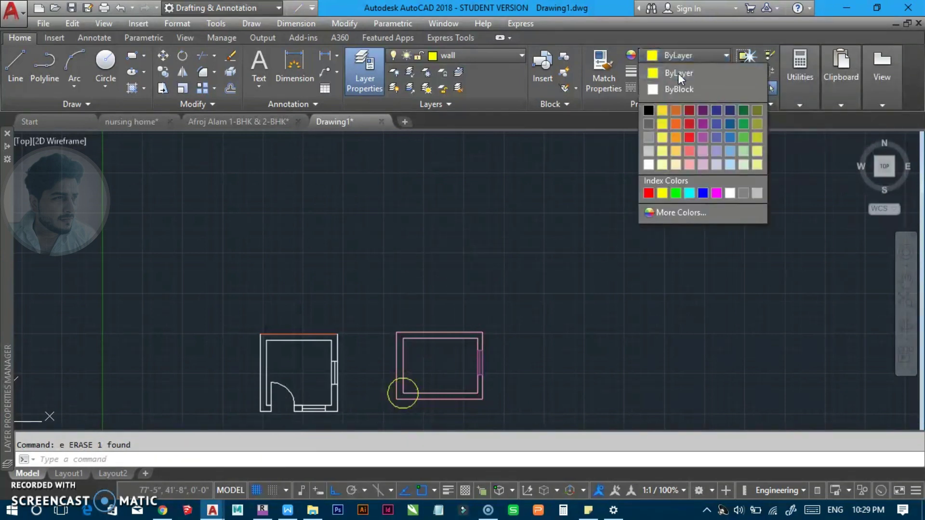
scroll(262, 323, up, 2)
middle_drag(262, 324, 317, 232)
key(Escape)
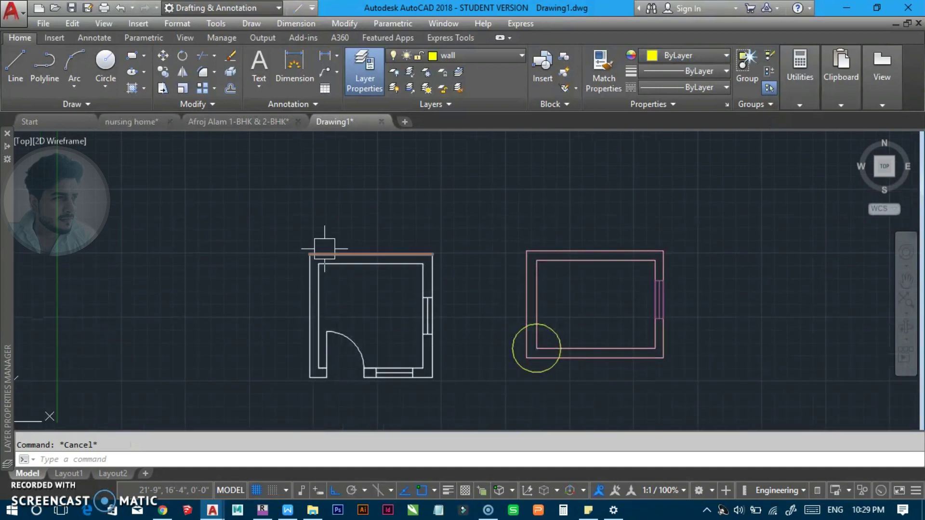
Draw the new room's outer and inner wall rectangles on the wall layer.
text(rec)
key(Return)
middle_drag(327, 135, 316, 201)
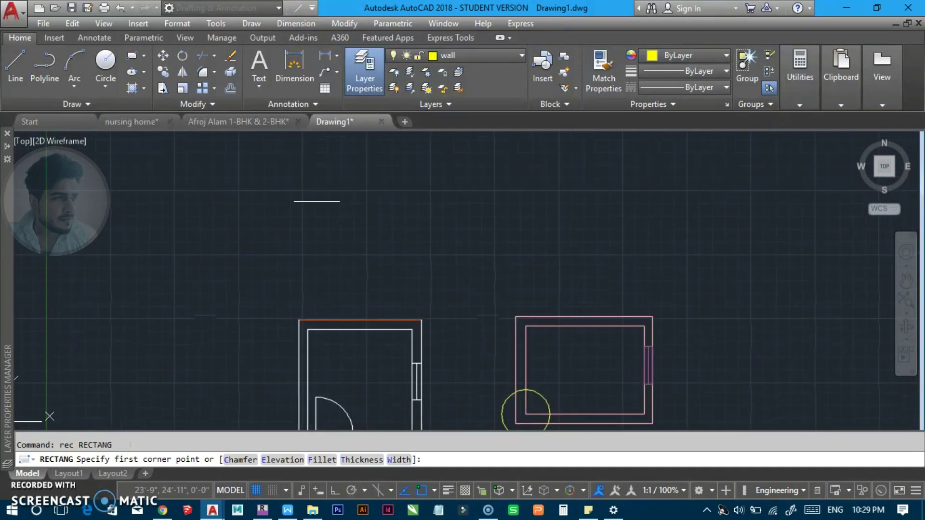
click(298, 158)
click(428, 274)
key(Return)
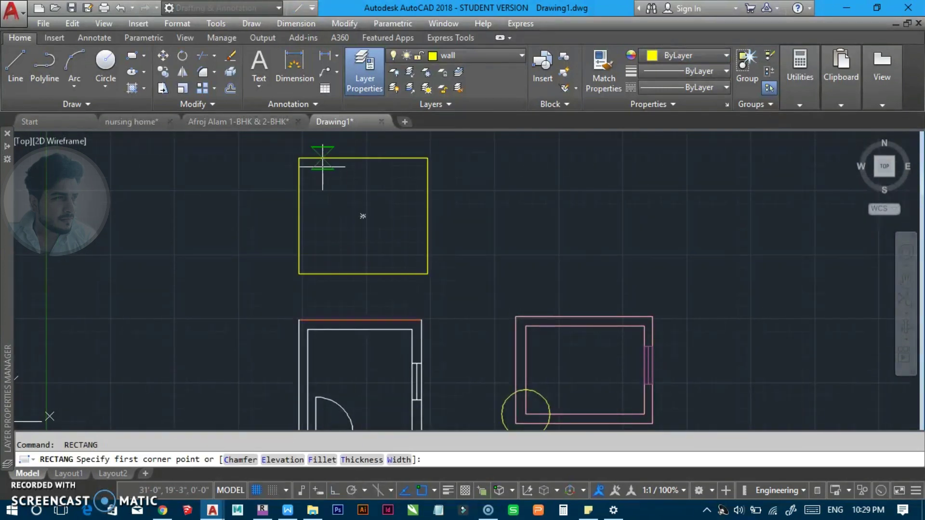
click(310, 171)
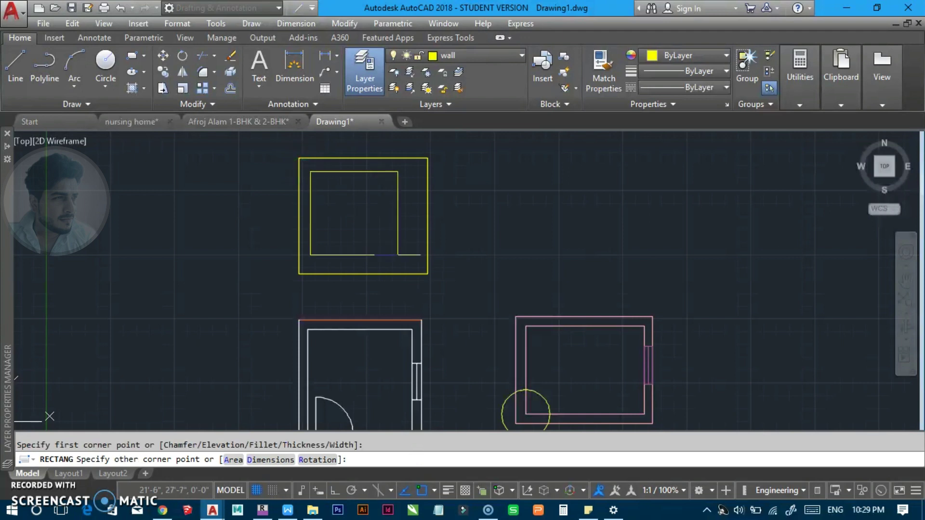
click(412, 259)
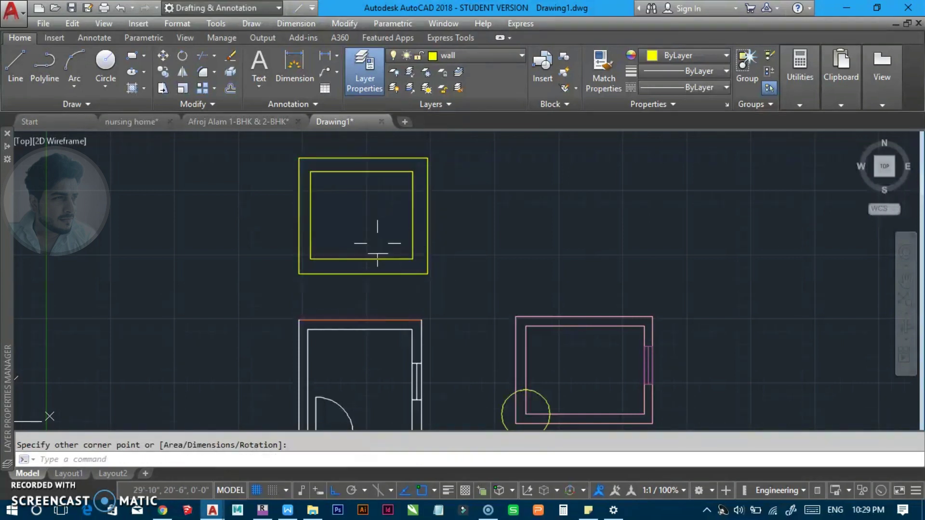
Make win the current layer and draw a window rectangle on the right wall.
click(469, 58)
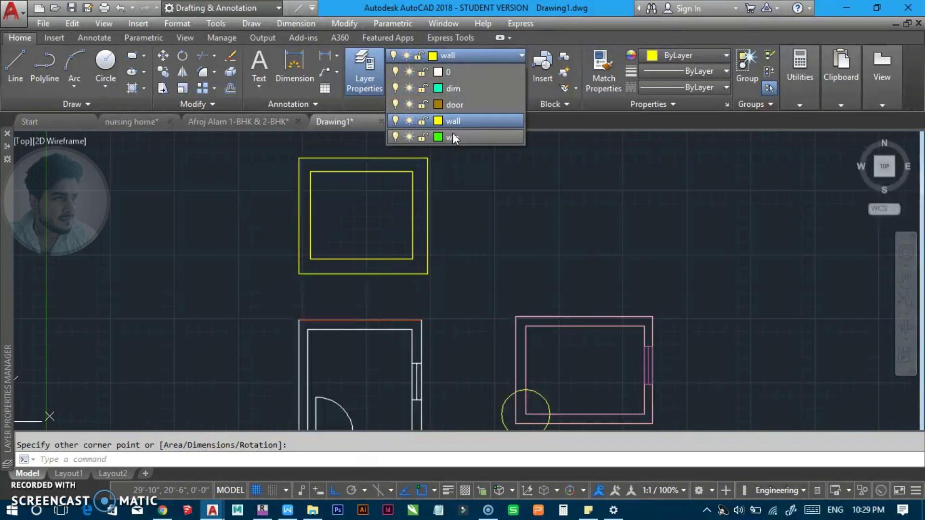
click(452, 136)
key(Return)
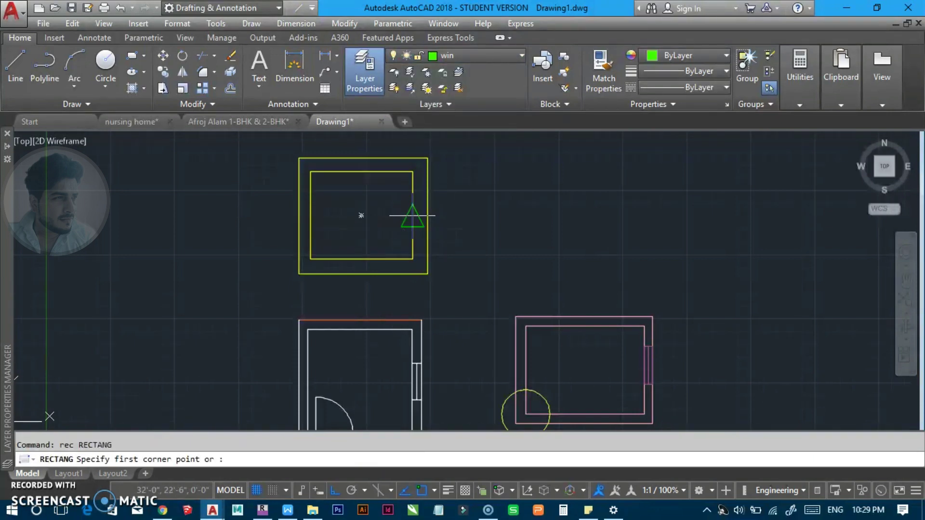
scroll(415, 213, up, 4)
click(404, 178)
click(443, 282)
key(Escape)
Draw a line down the middle of the window.
text(l)
key(Return)
click(423, 178)
click(423, 283)
key(Escape)
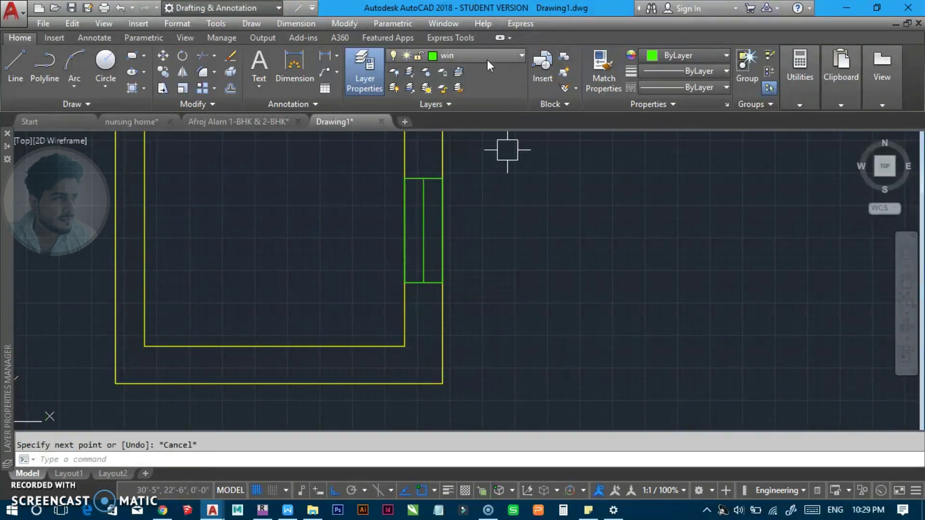
Make door the current layer.
click(486, 58)
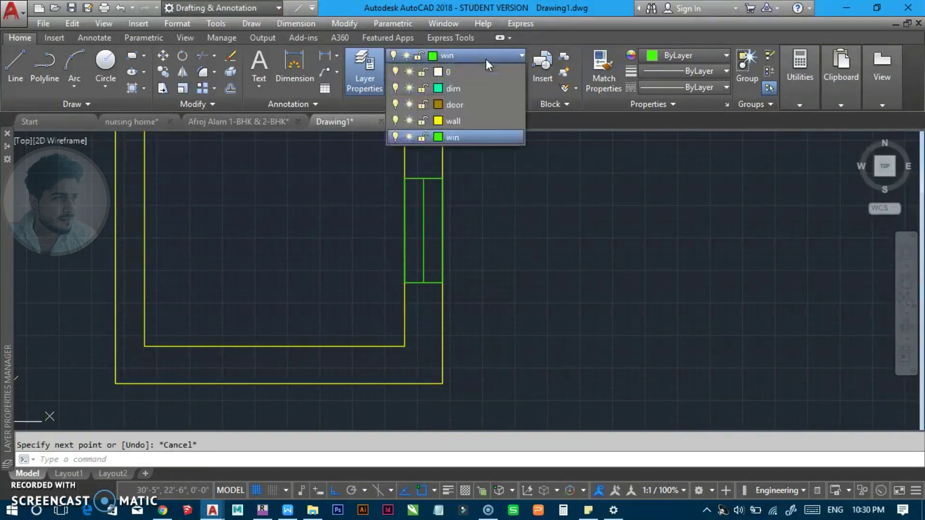
click(462, 105)
middle_drag(279, 286, 330, 245)
text(c)
key(Return)
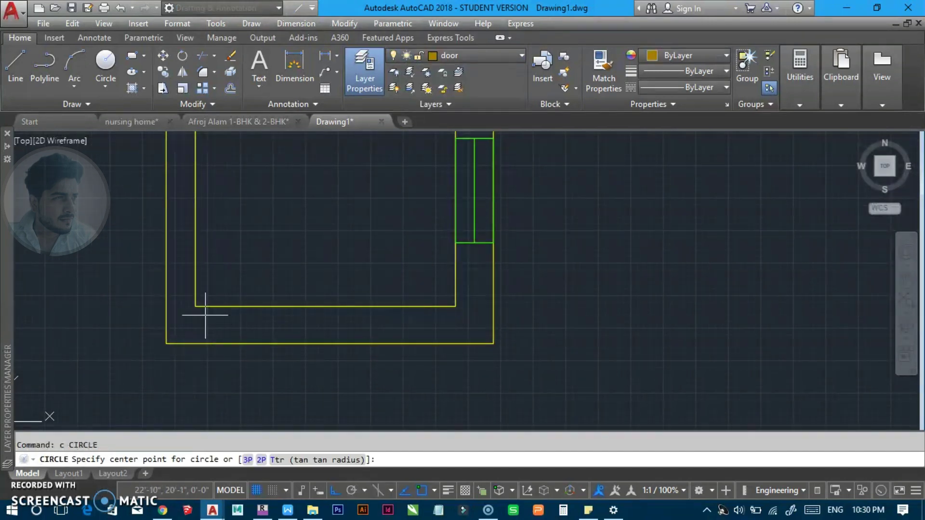
Draw a door circle centred on the room's lower-left wall corner, then zoom out.
click(196, 304)
click(265, 289)
key(Escape)
scroll(372, 253, down, 2)
scroll(376, 274, down, 2)
scroll(315, 275, down, 1)
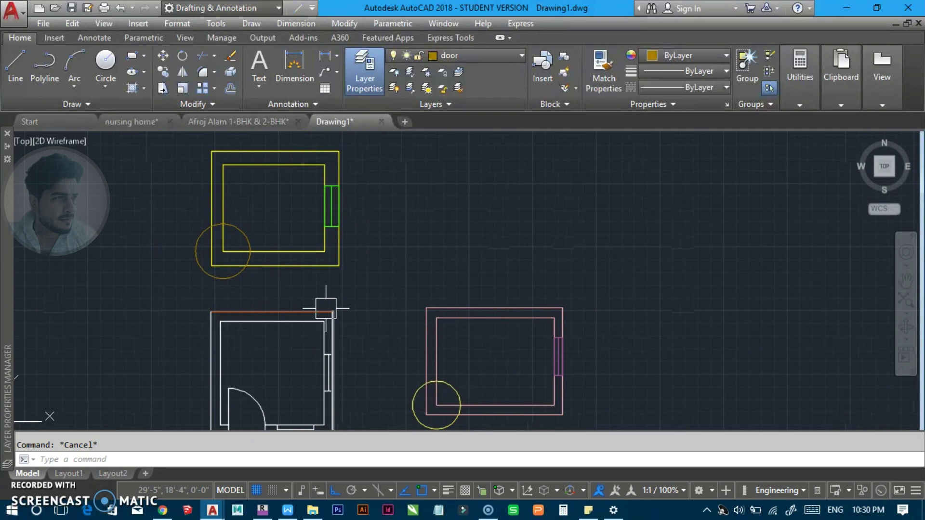
scroll(324, 306, down, 2)
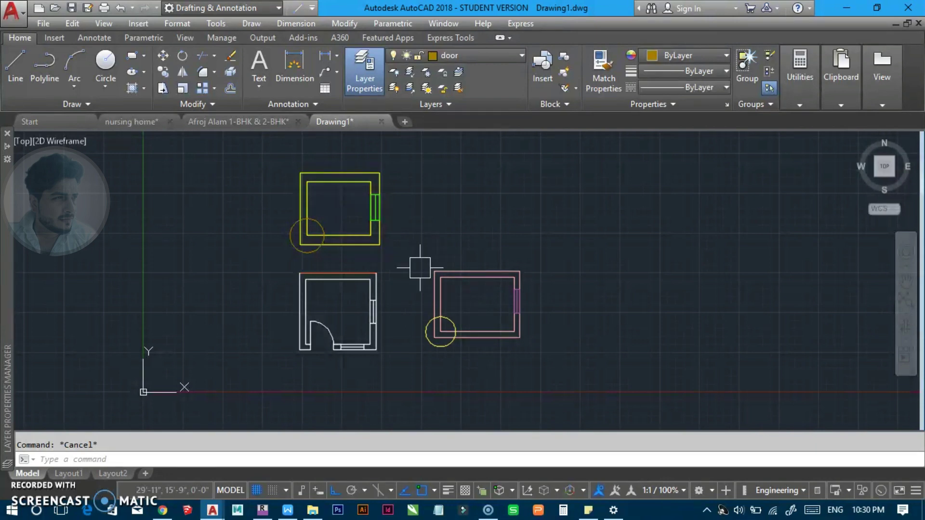
middle_drag(337, 217, 214, 205)
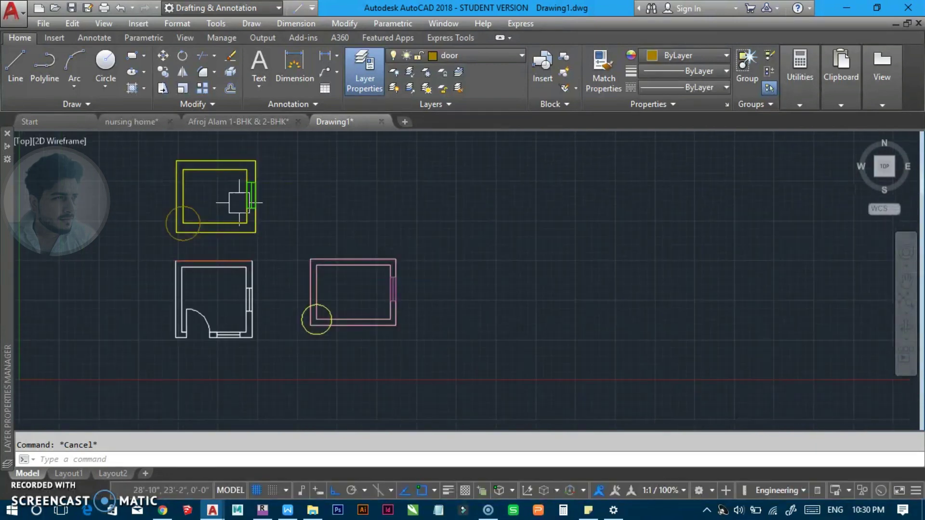
scroll(247, 255, up, 2)
scroll(215, 254, up, 2)
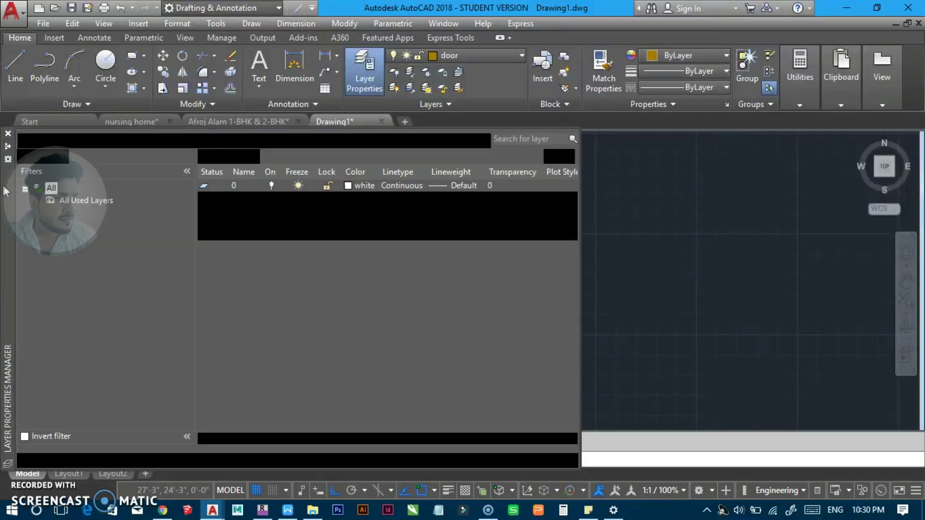
Dock the layer manager aside and make layer 0 current.
drag(13, 186, 460, 188)
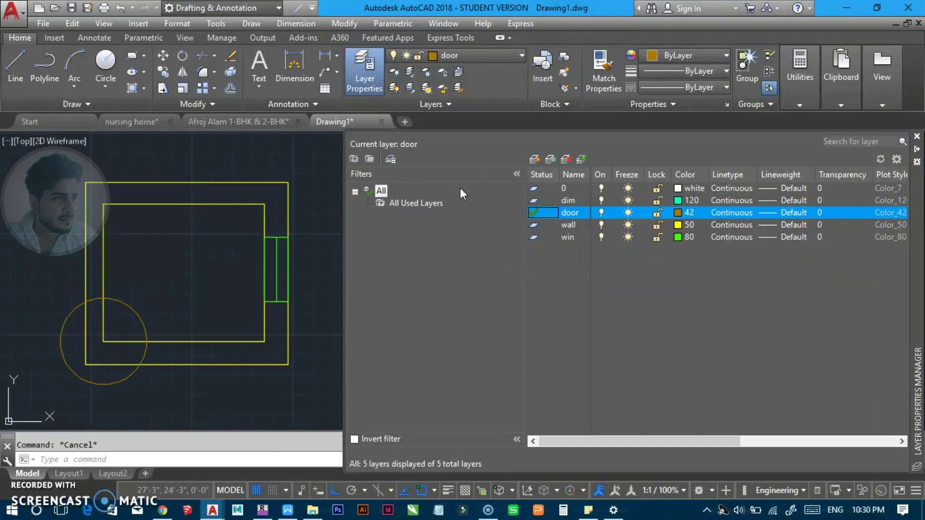
click(538, 194)
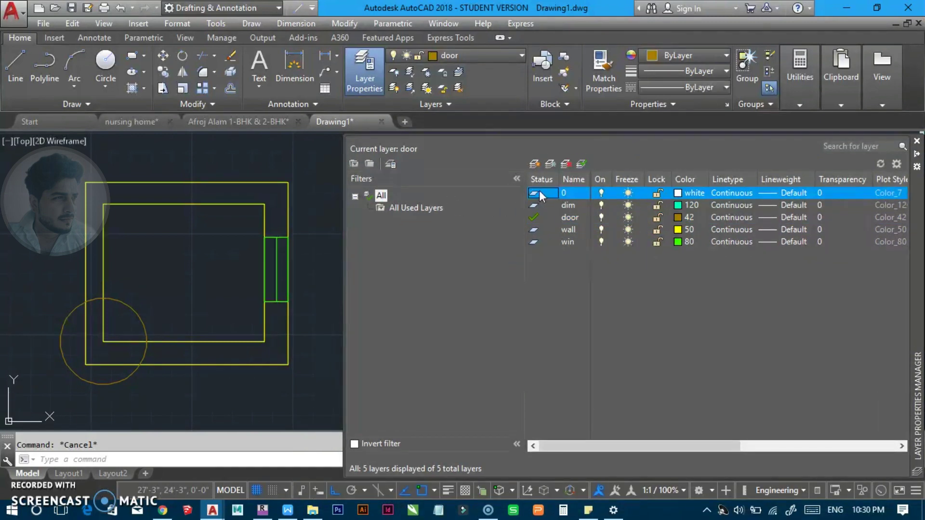
click(581, 160)
double_click(533, 205)
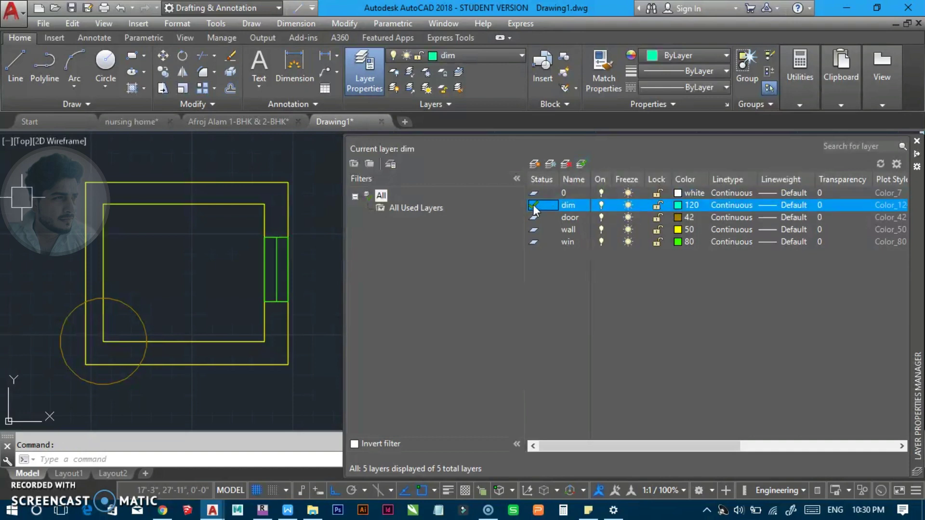
double_click(533, 195)
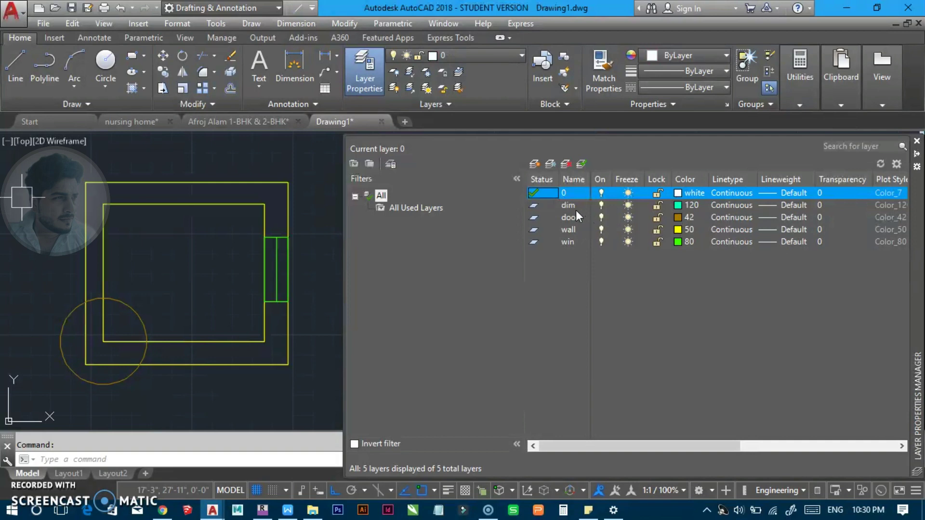
Change the wall layer colour to blue 160.
click(680, 230)
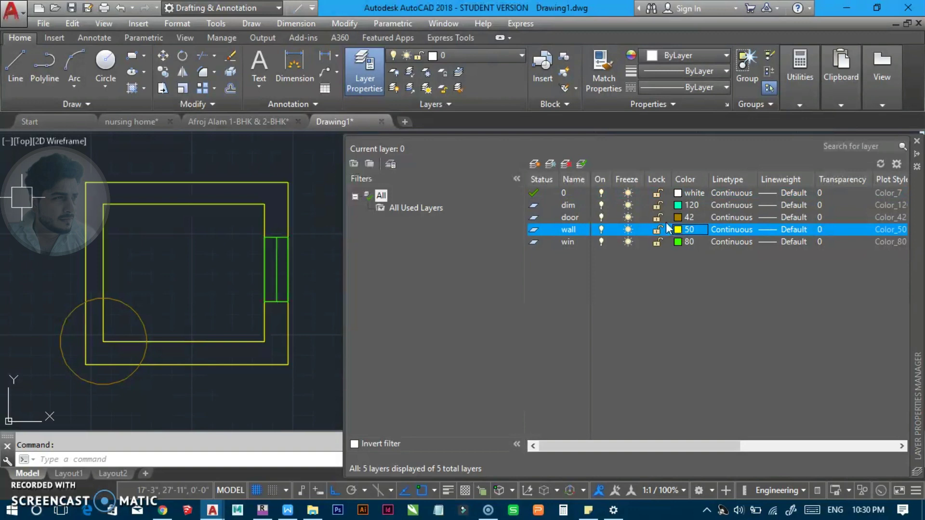
click(675, 230)
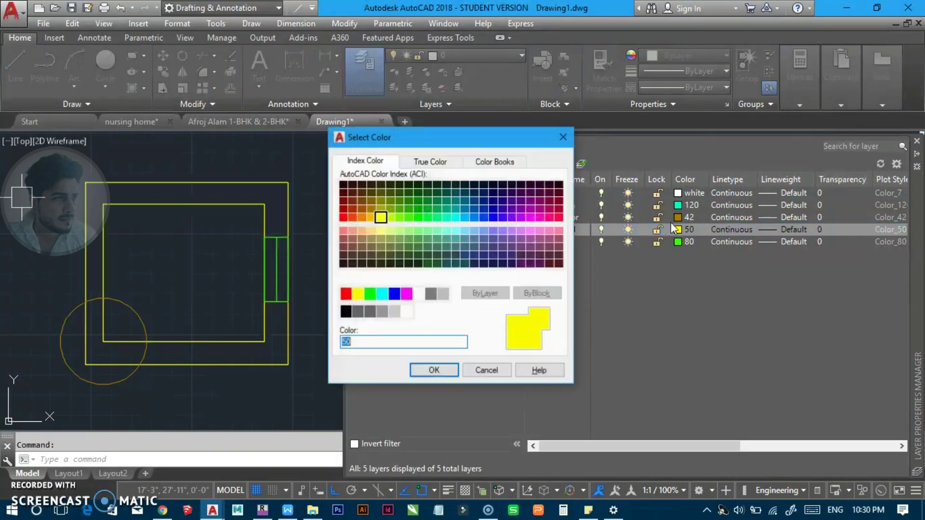
click(481, 217)
click(417, 371)
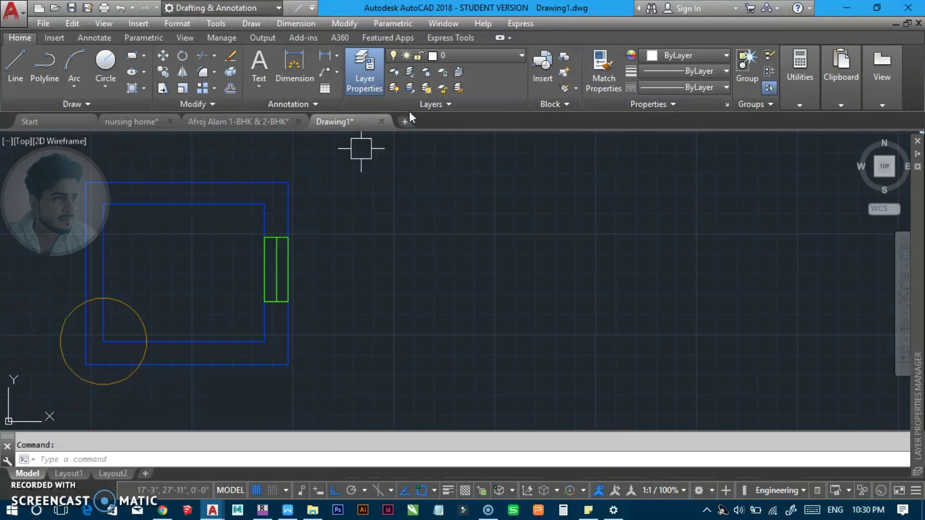
click(374, 71)
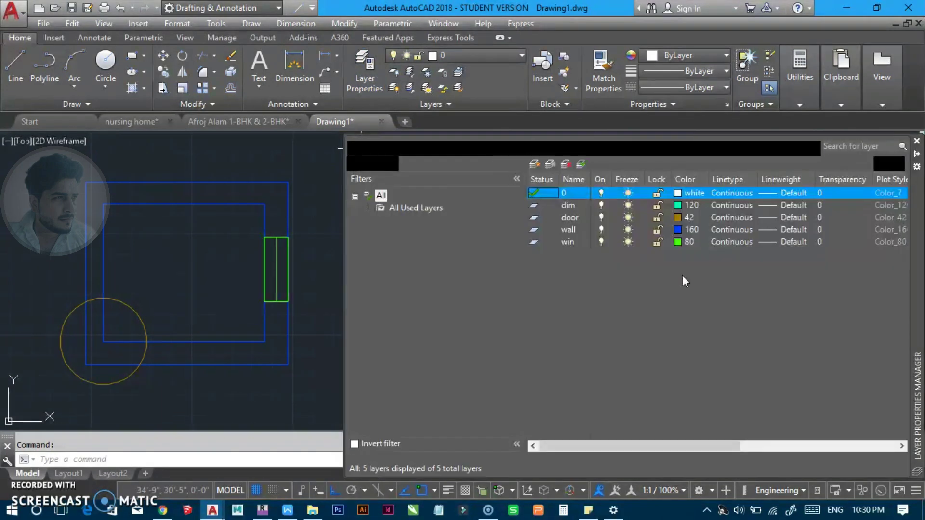
Change the win layer colour to light blue 141.
click(681, 242)
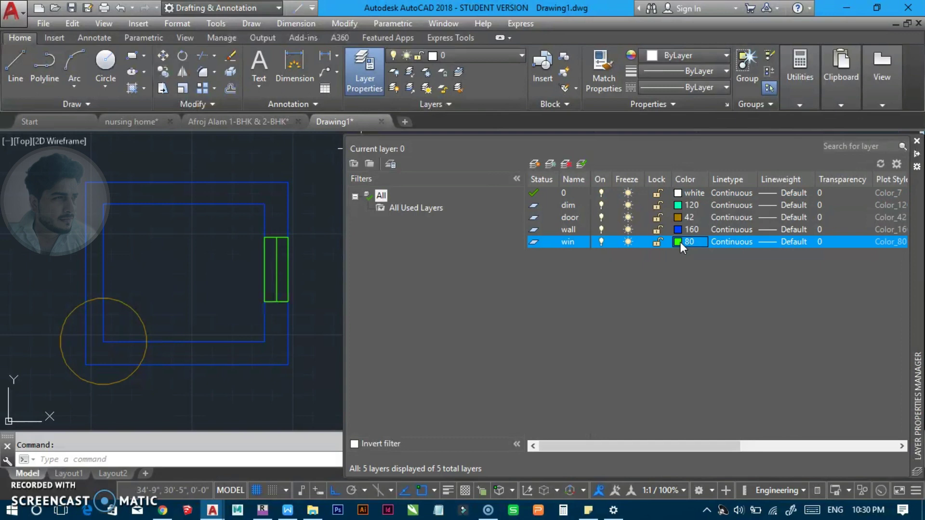
click(680, 242)
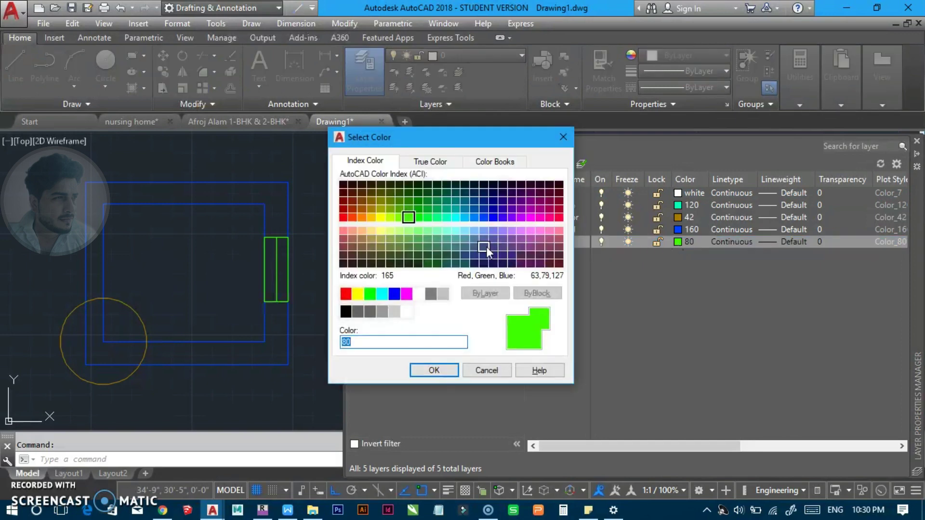
click(469, 231)
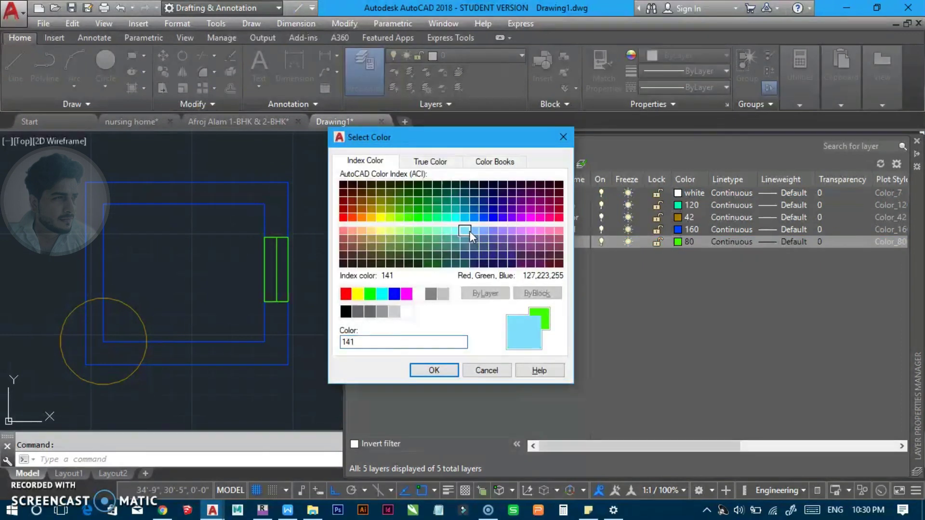
click(433, 370)
scroll(253, 319, down, 2)
middle_drag(253, 320, 248, 261)
scroll(248, 255, up, 1)
scroll(248, 255, up, 1)
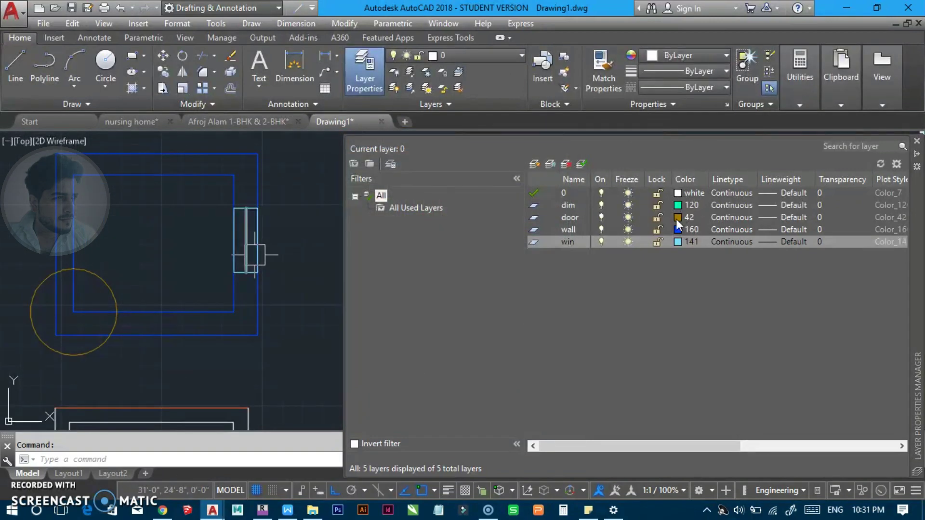
Change the door layer colour to orange 30.
click(675, 219)
click(361, 217)
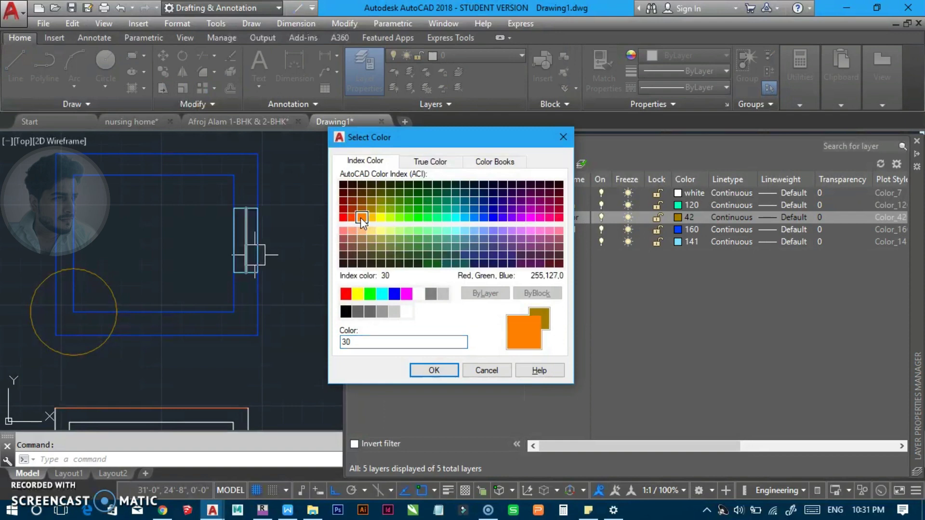
click(434, 370)
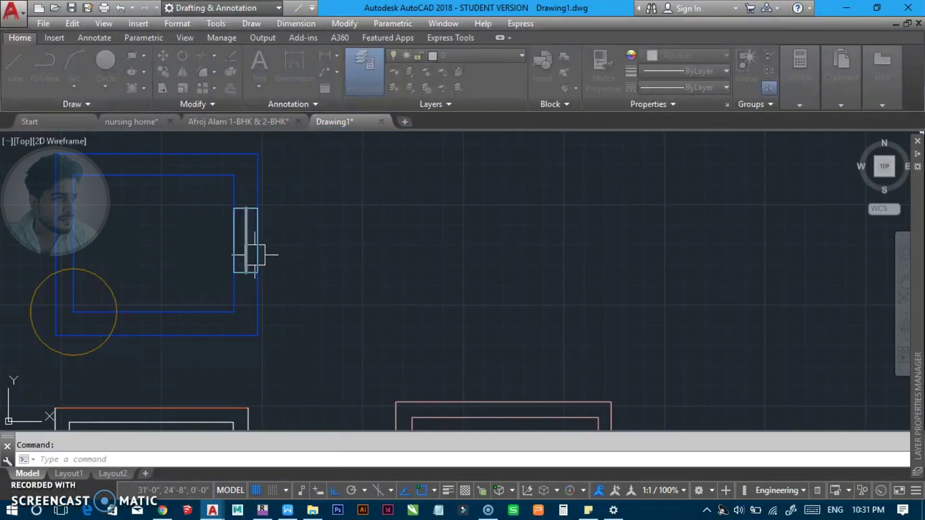
scroll(338, 303, down, 2)
middle_drag(339, 304, 273, 235)
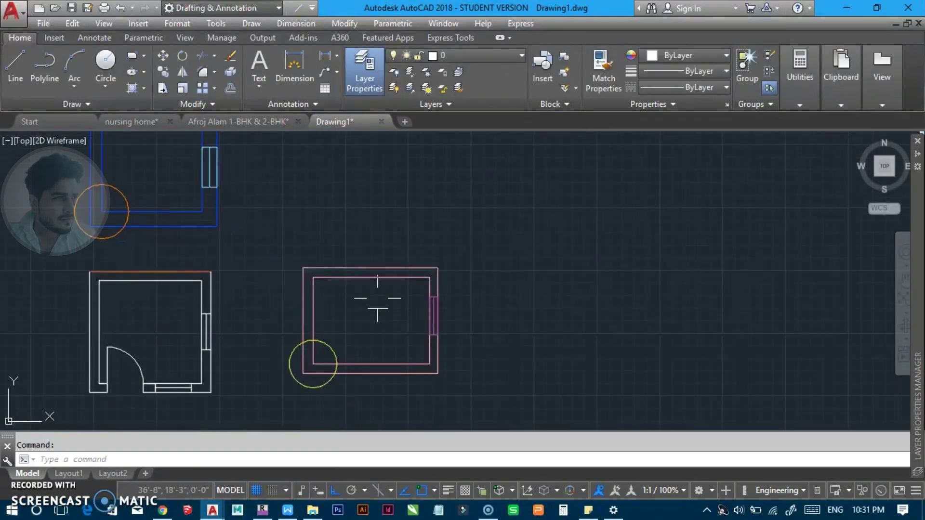
Check the pink rectangle's colour and recentre the view on the rooms.
click(378, 276)
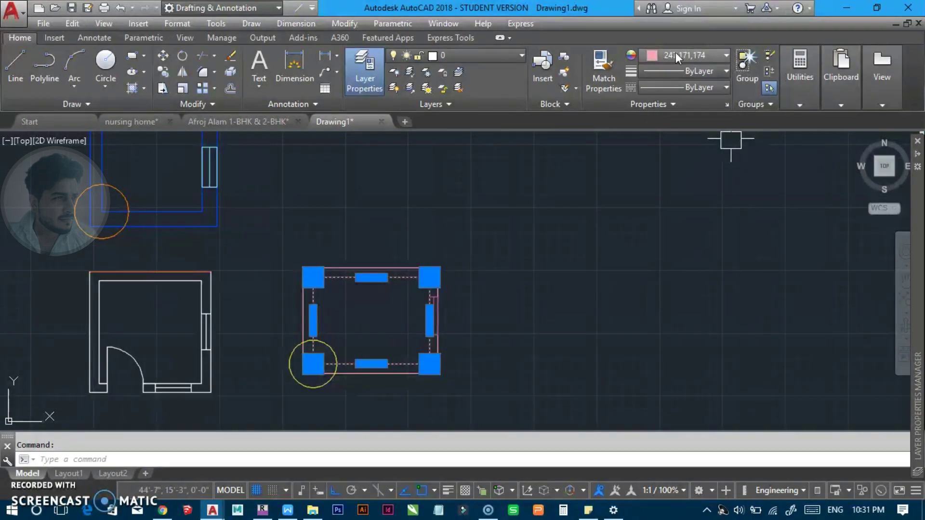
key(Escape)
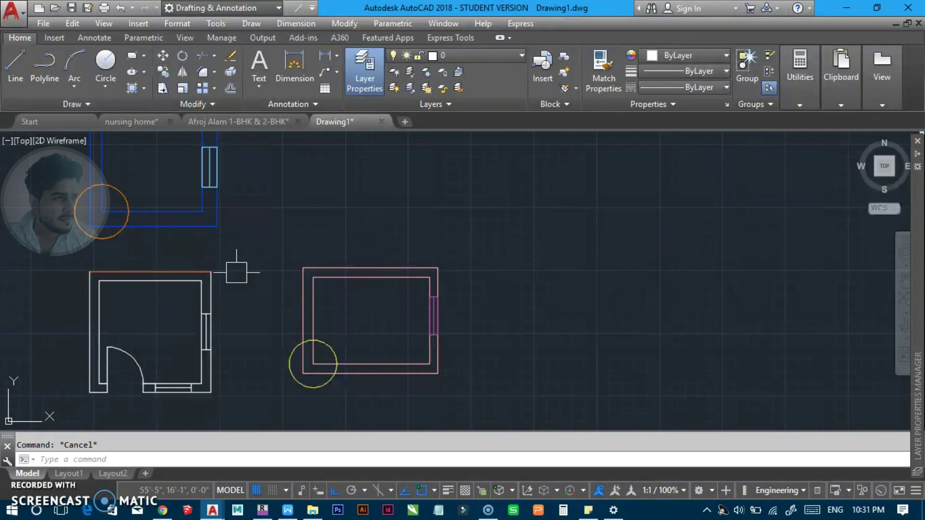
middle_drag(237, 273, 312, 235)
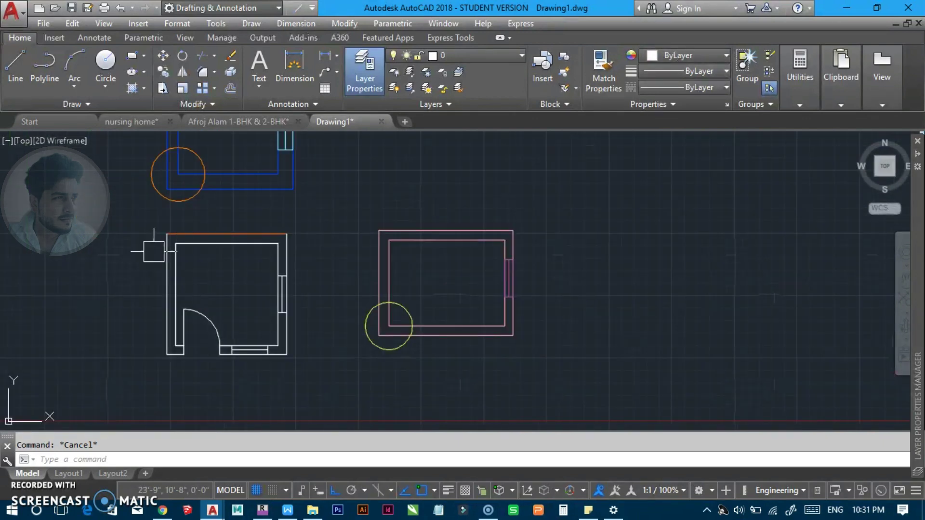
middle_drag(211, 337, 244, 367)
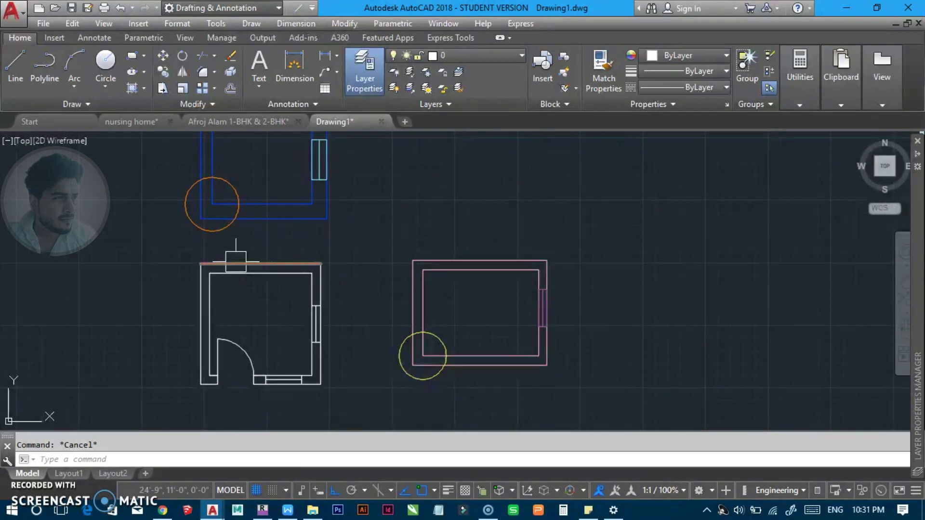
scroll(233, 263, up, 2)
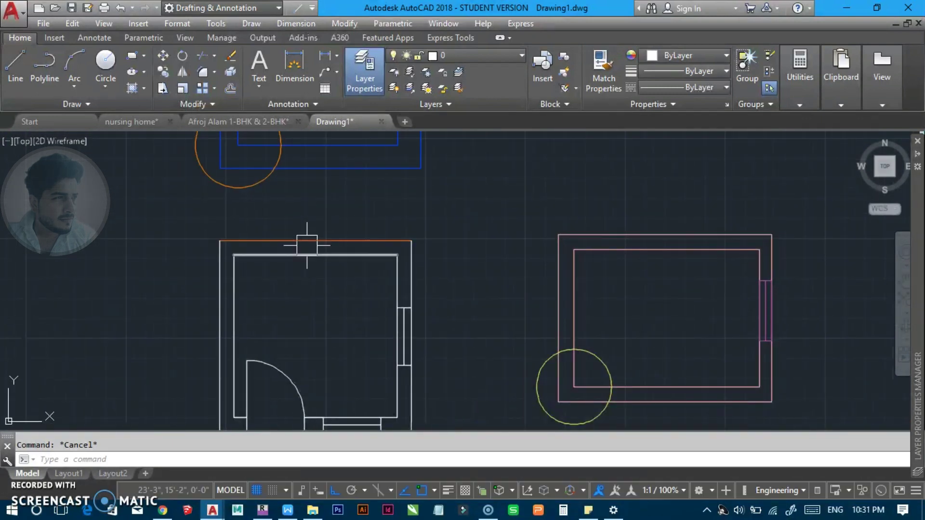
mouse_move(317, 240)
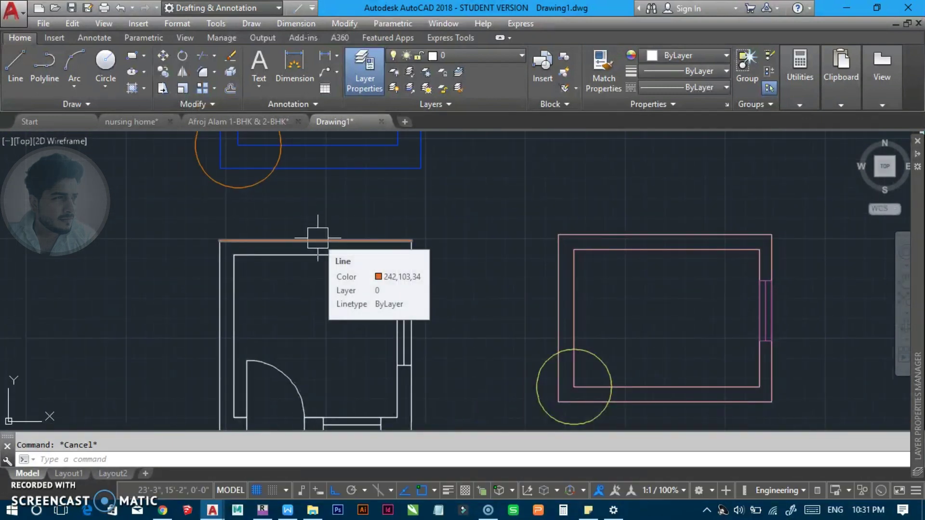
Move the door room's top line onto the wall layer with ByLayer colour.
click(317, 237)
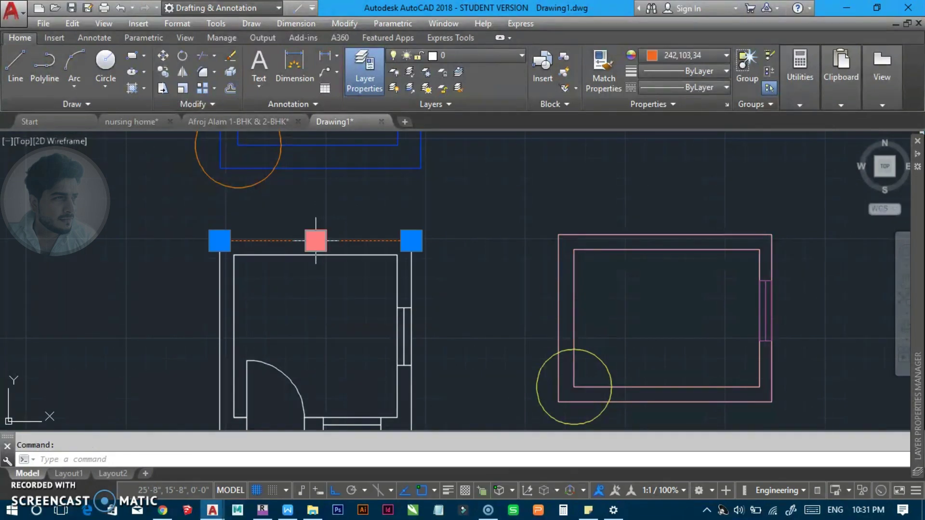
click(479, 59)
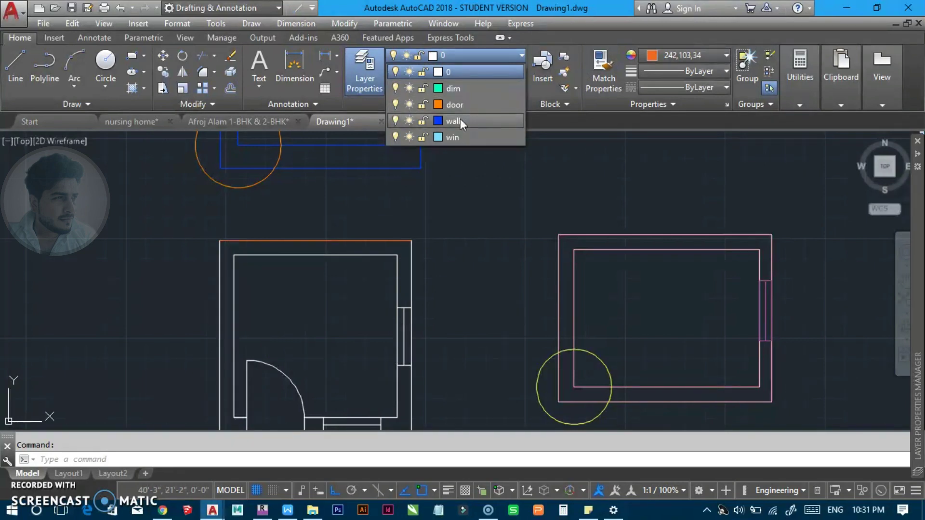
click(455, 121)
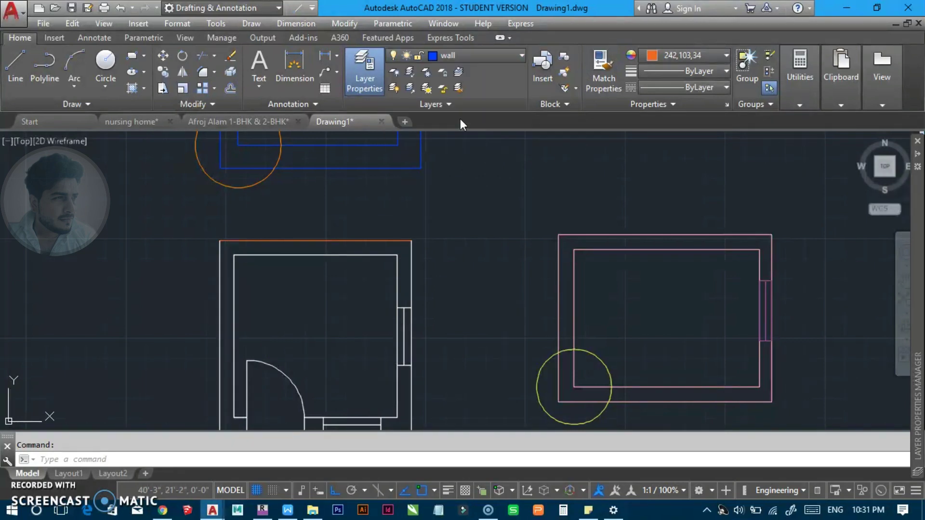
click(704, 56)
click(686, 71)
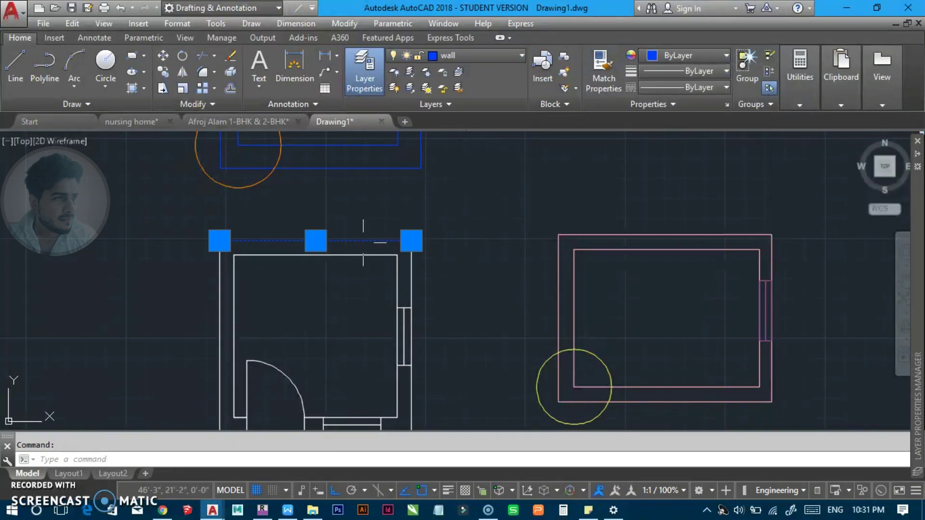
Move the second top wall line onto the wall layer.
click(353, 255)
click(469, 54)
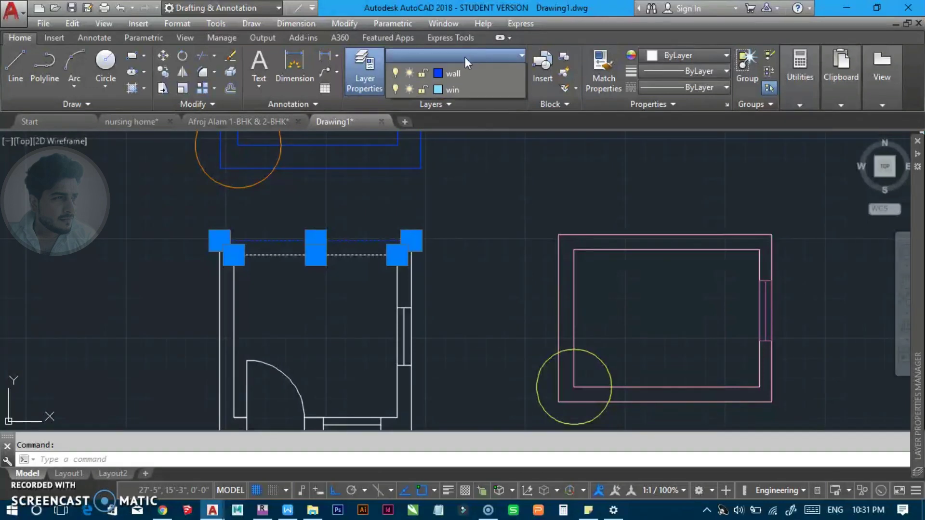
click(451, 123)
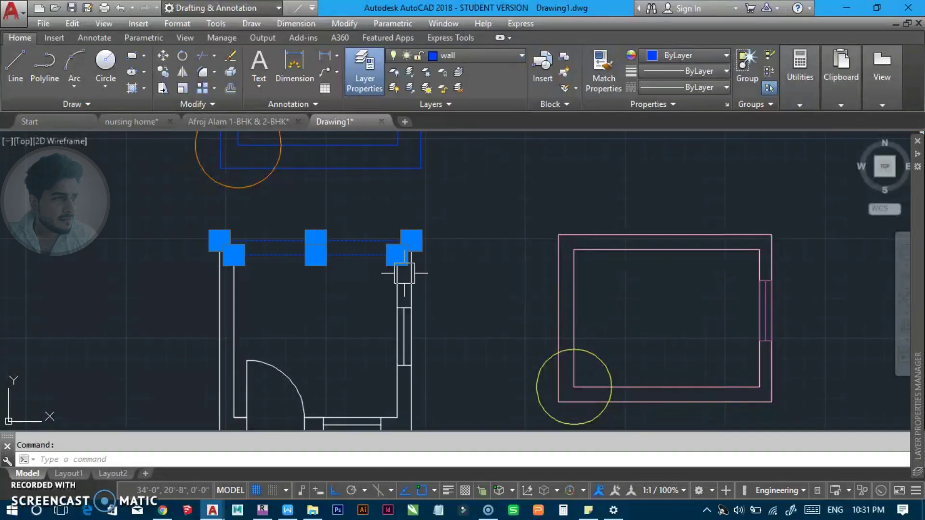
key(Escape)
middle_drag(333, 262, 404, 261)
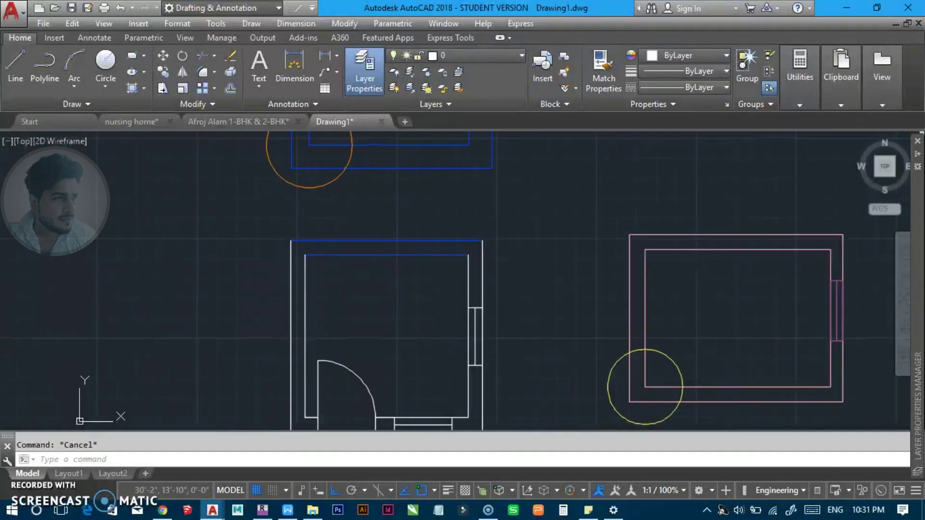
middle_drag(386, 210, 314, 260)
scroll(314, 260, down, 2)
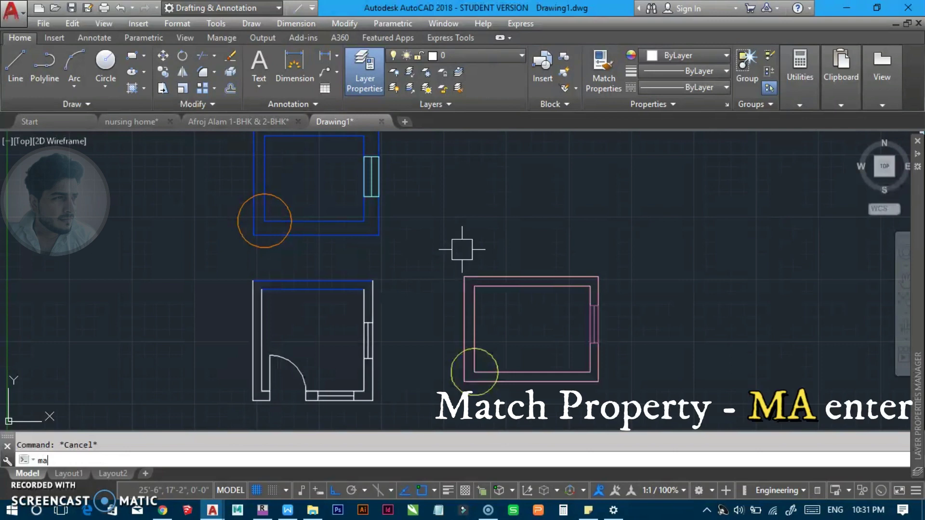
Match the door room's walls and bottom wall line to the blue wall rectangle.
key(Return)
key(Return)
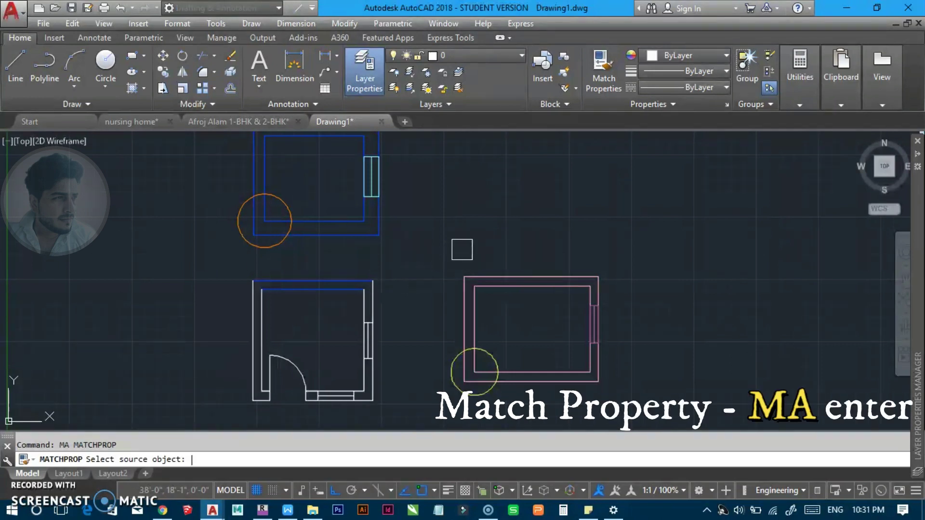
click(326, 237)
scroll(275, 306, up, 2)
click(282, 305)
click(185, 337)
click(449, 276)
click(392, 301)
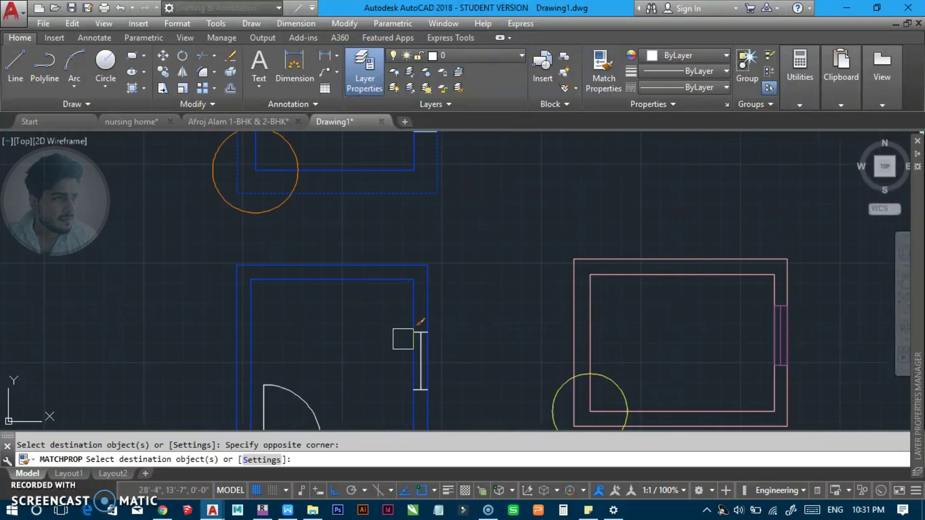
scroll(414, 289, up, 2)
scroll(439, 286, up, 3)
click(453, 345)
middle_drag(142, 299, 632, 275)
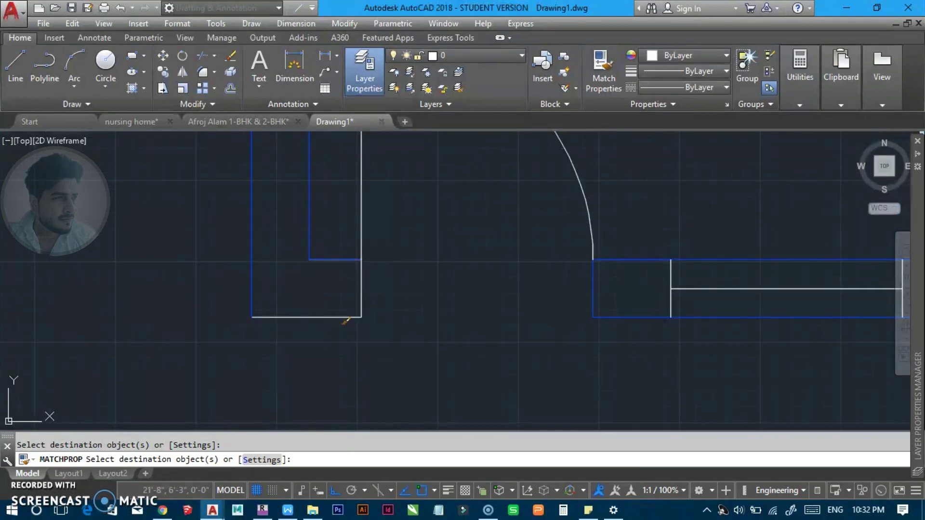
scroll(367, 288, down, 3)
scroll(455, 295, down, 2)
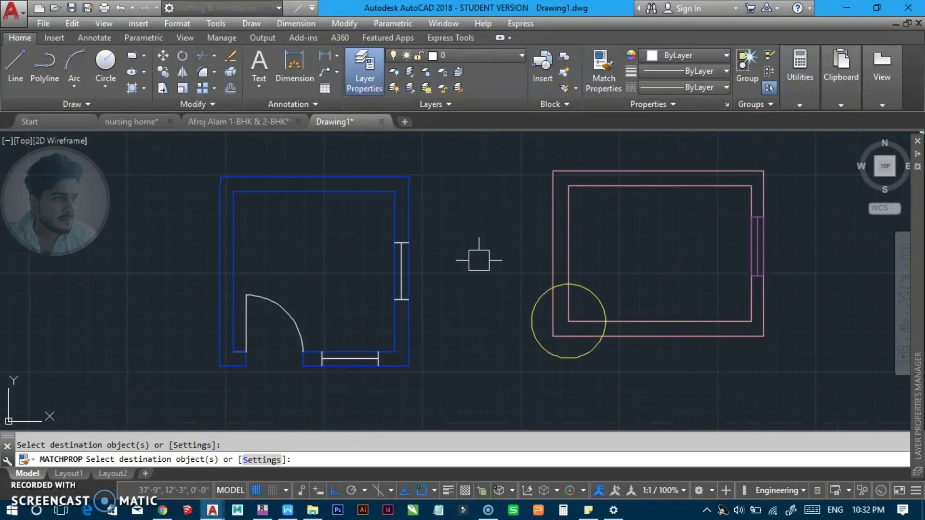
key(Escape)
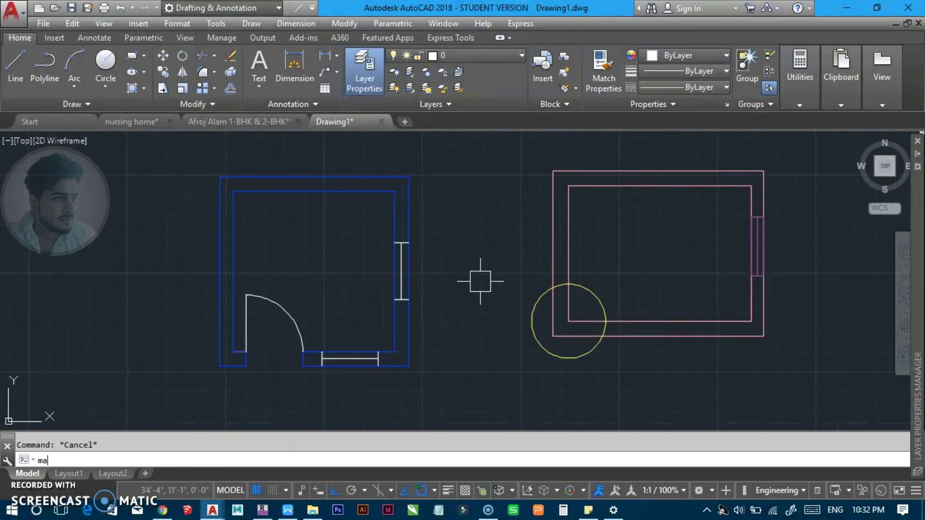
Use the cyan window as match source and window-select the first destination window.
key(Return)
scroll(481, 274, down, 3)
middle_drag(437, 221, 349, 310)
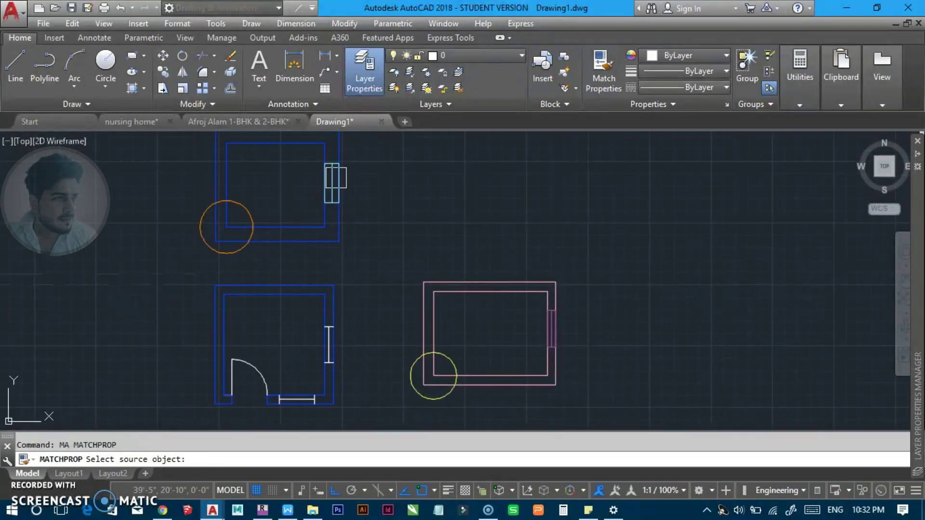
scroll(336, 178, up, 5)
click(357, 202)
scroll(397, 289, down, 5)
mouse_move(397, 289)
middle_down()
mouse_move(408, 214)
mouse_move(401, 198)
middle_up()
scroll(378, 354, up, 4)
click(367, 213)
click(470, 345)
Give the pink room's window the cyan window's properties.
middle_drag(348, 326, 350, 259)
click(288, 286)
click(409, 358)
scroll(295, 288, down, 3)
scroll(346, 287, up, 1)
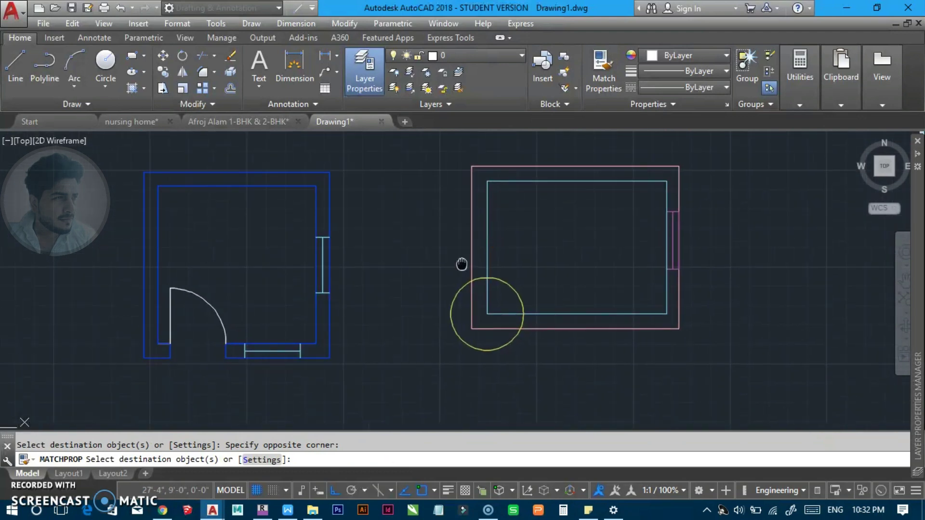
middle_drag(458, 264, 278, 293)
click(483, 227)
click(587, 310)
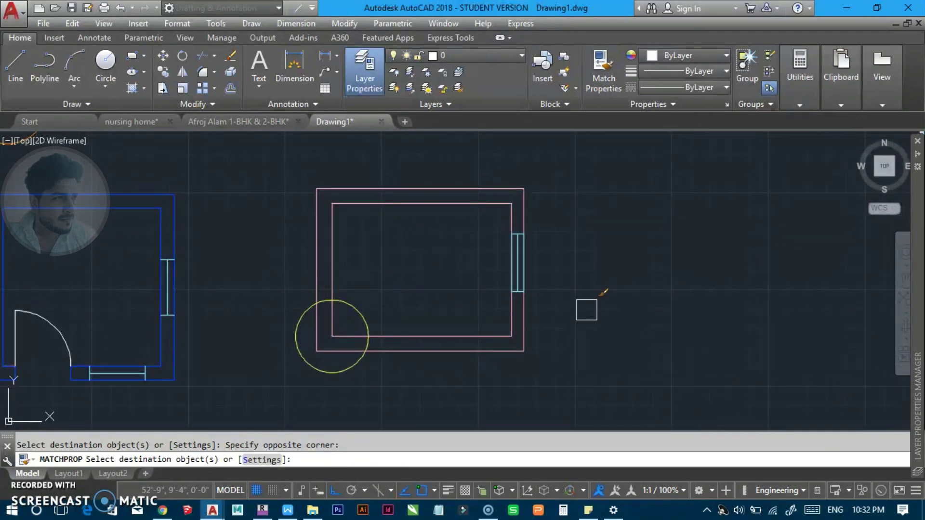
scroll(304, 281, down, 4)
middle_drag(284, 259, 324, 265)
key(Escape)
Make the door arc and the pink room's circle match the orange circle.
key(Return)
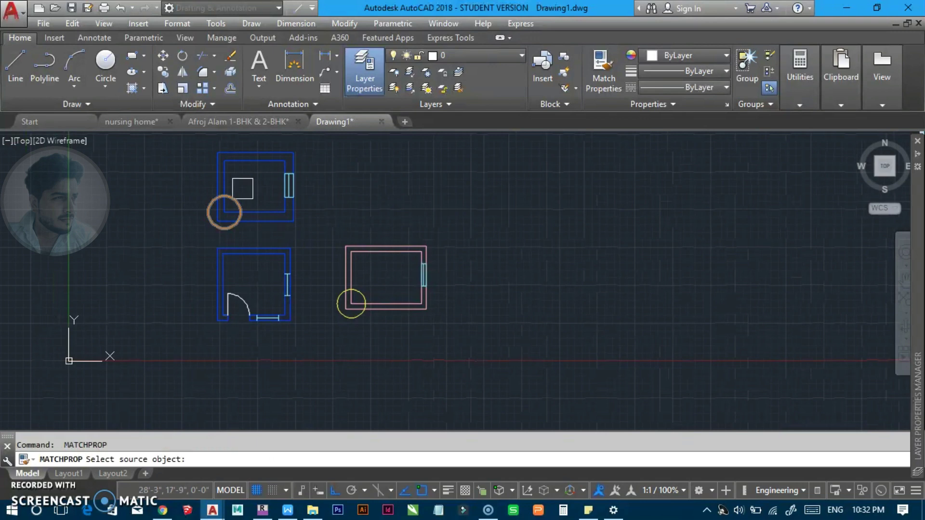
click(242, 188)
scroll(251, 298, up, 6)
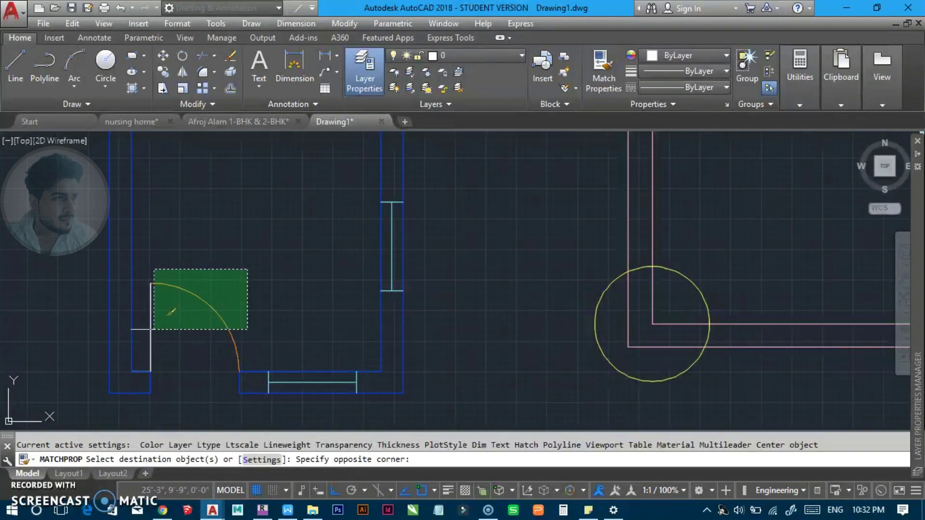
click(164, 313)
click(615, 367)
scroll(482, 313, down, 4)
middle_drag(489, 316, 264, 335)
key(Escape)
middle_drag(238, 283, 234, 313)
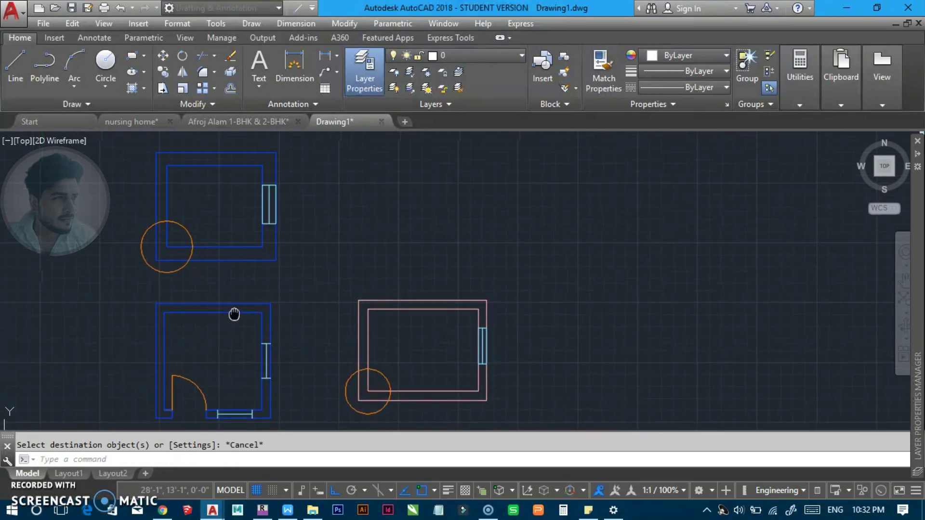
middle_drag(366, 300, 322, 276)
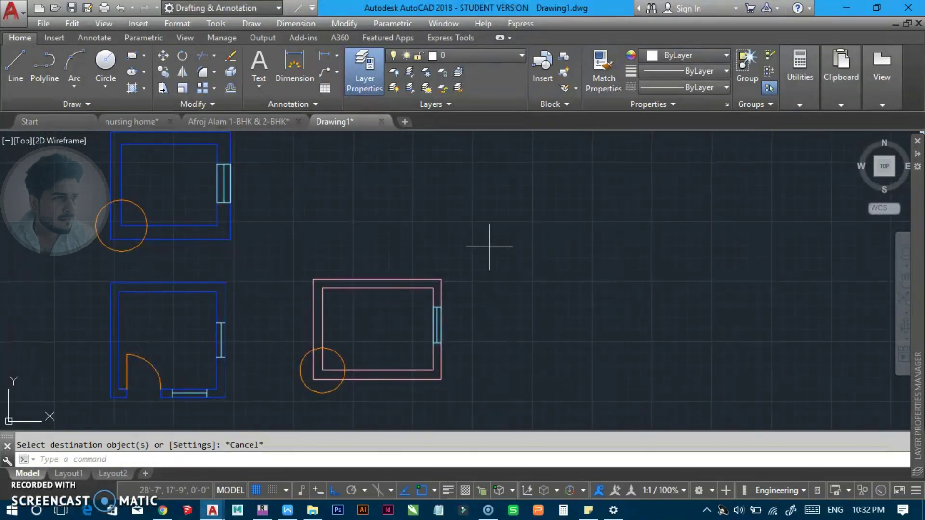
Clear the empty selection and pan the 1-BHK & 2-BHK floor plan fully into view.
click(490, 247)
key(Escape)
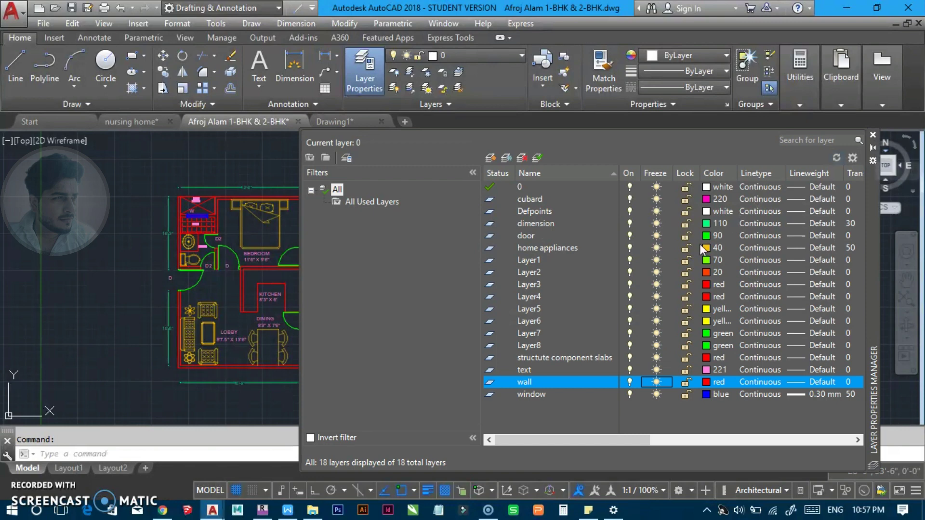
middle_drag(245, 280, 154, 265)
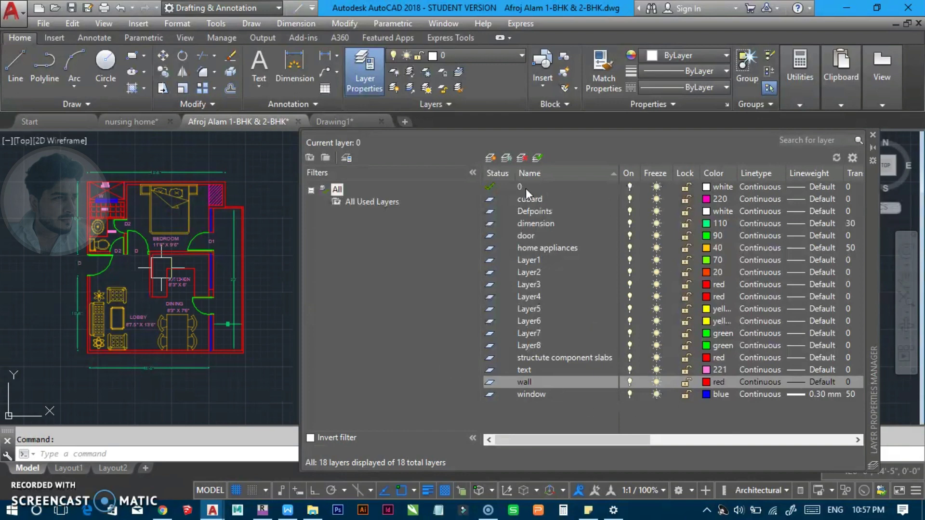
double_click(490, 200)
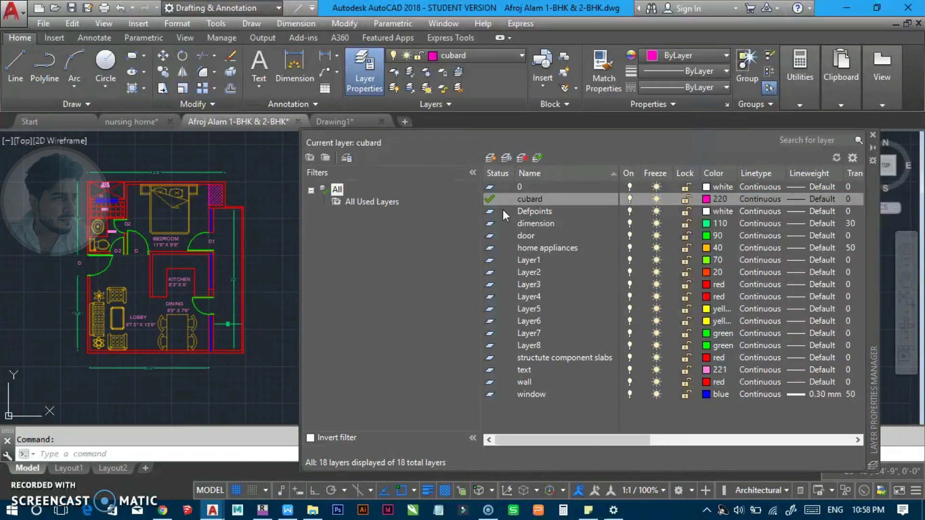
double_click(489, 188)
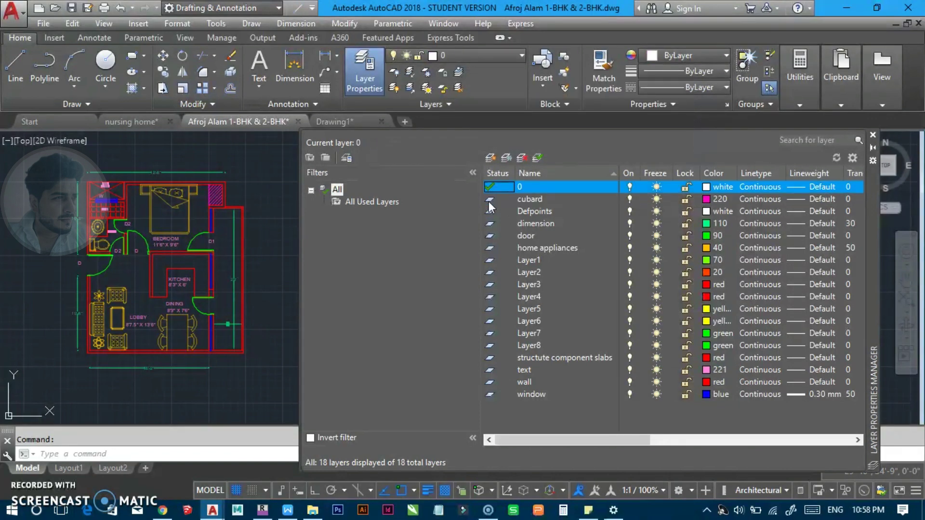
click(494, 198)
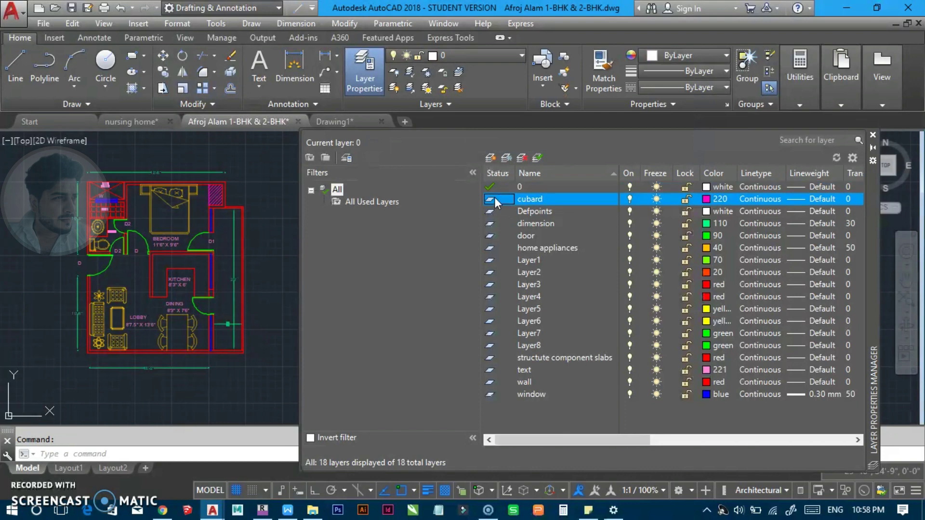
click(535, 157)
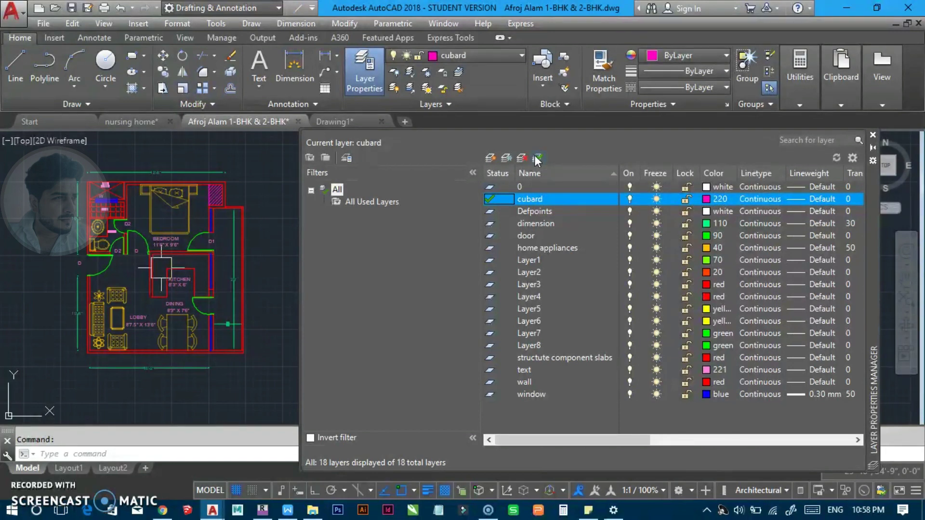
click(505, 188)
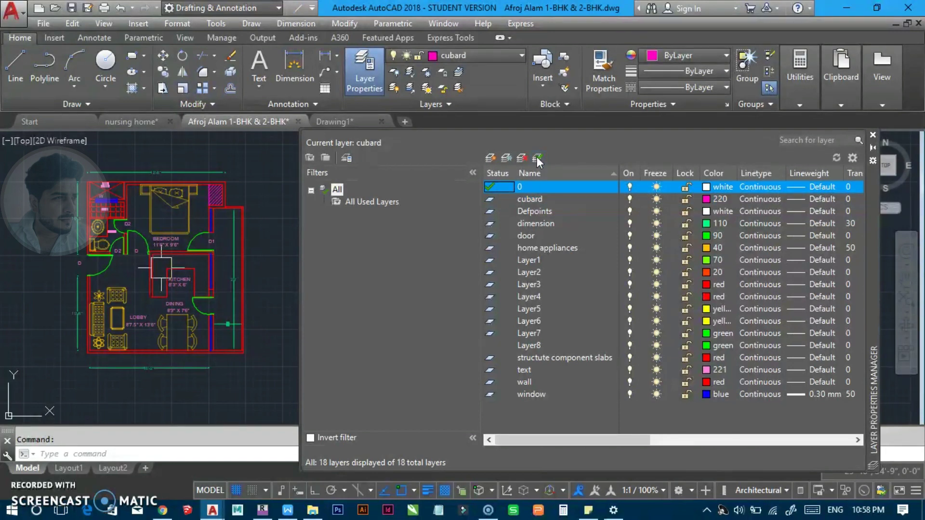
click(536, 157)
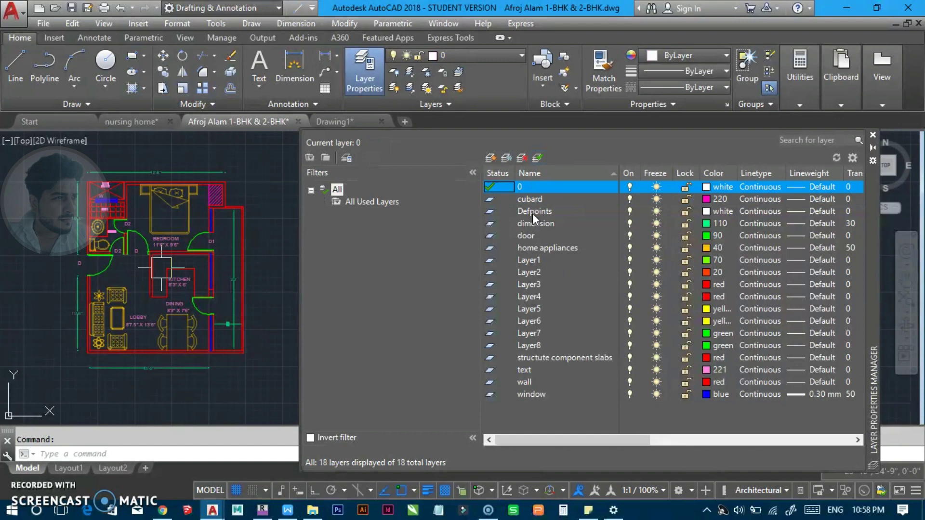
click(534, 199)
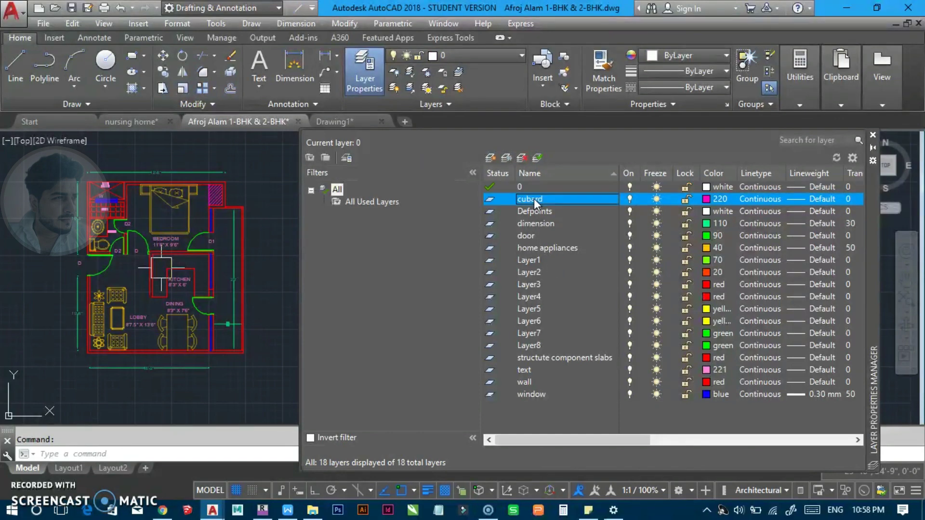
double_click(534, 198)
click(494, 187)
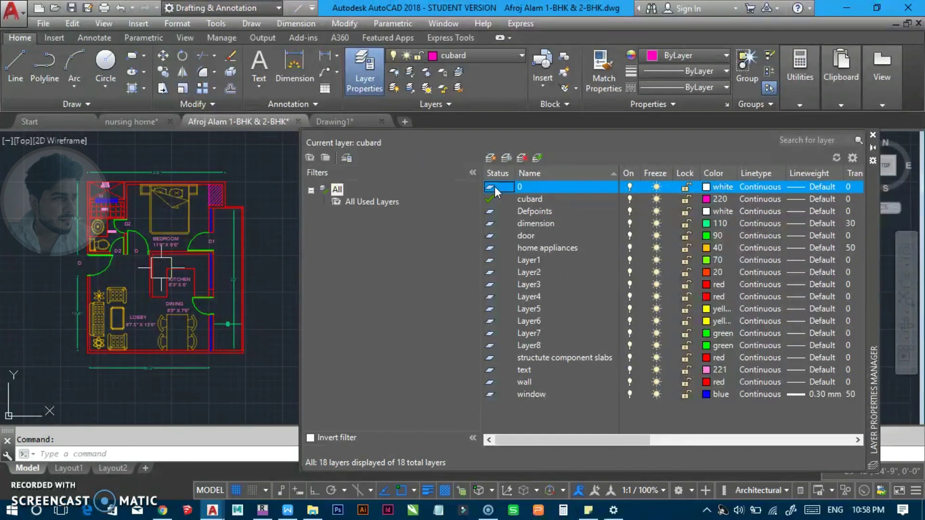
double_click(494, 186)
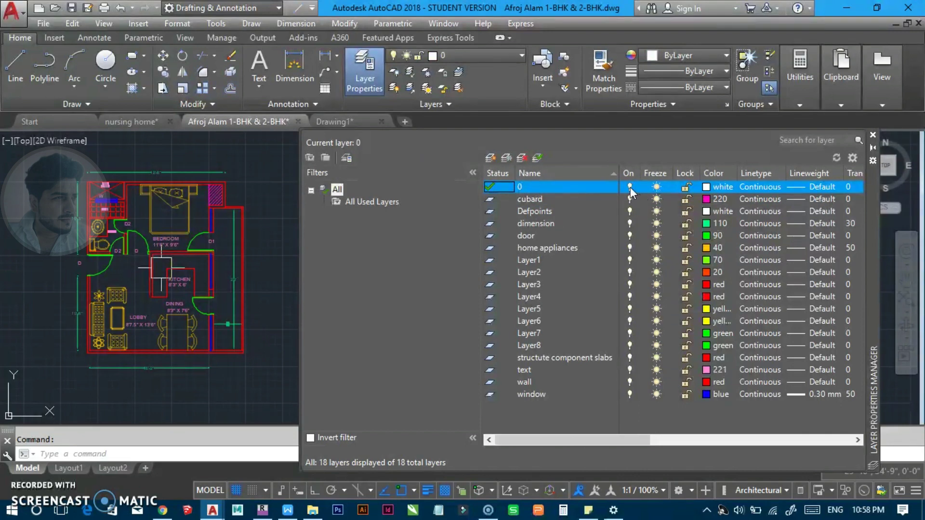
Turn the wall layer off and back on, then do the same for the door layer.
scroll(164, 262, up, 2)
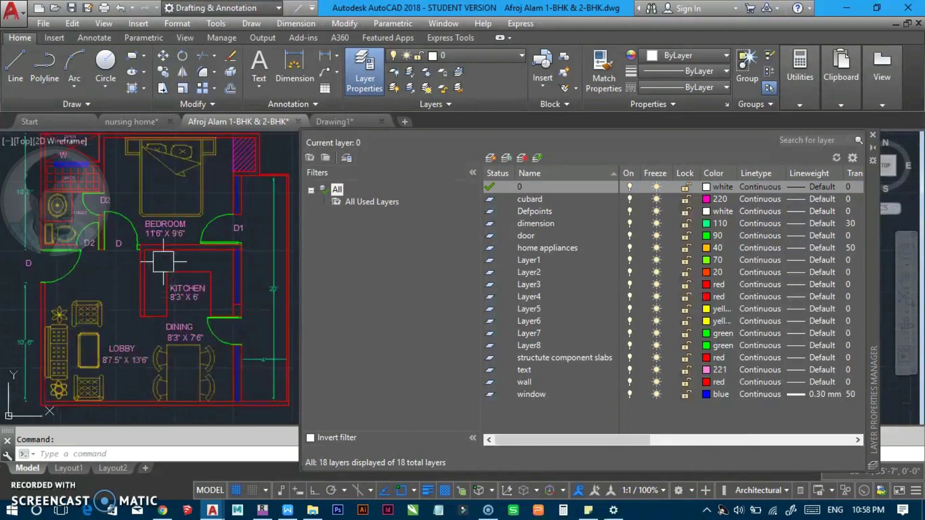
scroll(166, 260, down, 2)
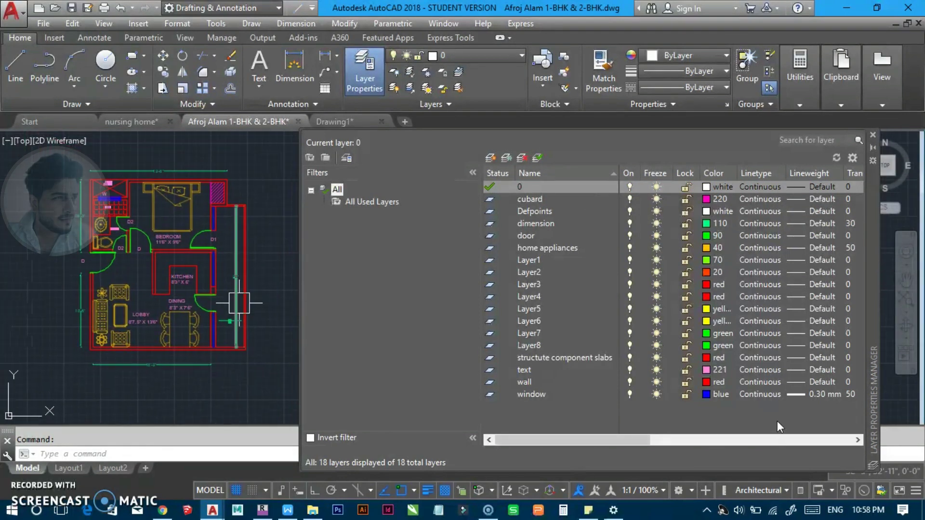
click(627, 381)
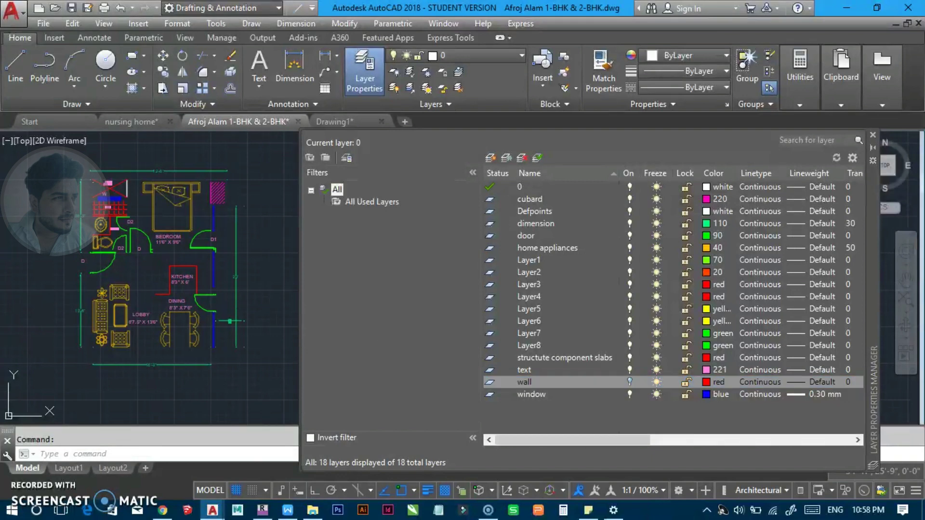
scroll(80, 204, up, 2)
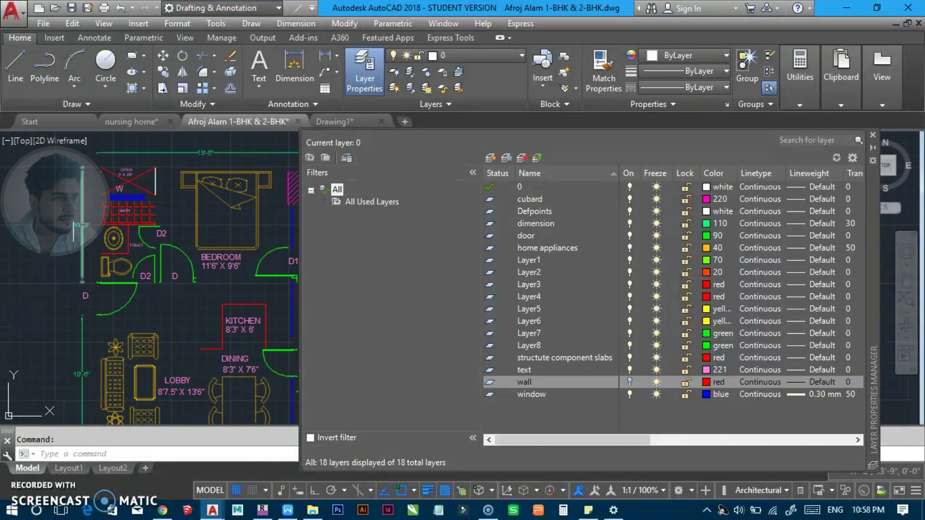
scroll(116, 348, down, 1)
scroll(116, 347, down, 1)
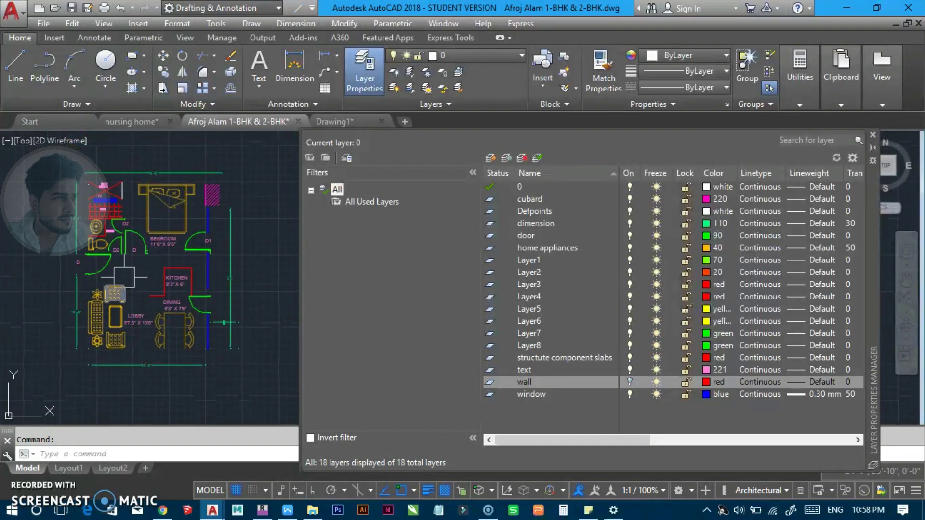
click(629, 381)
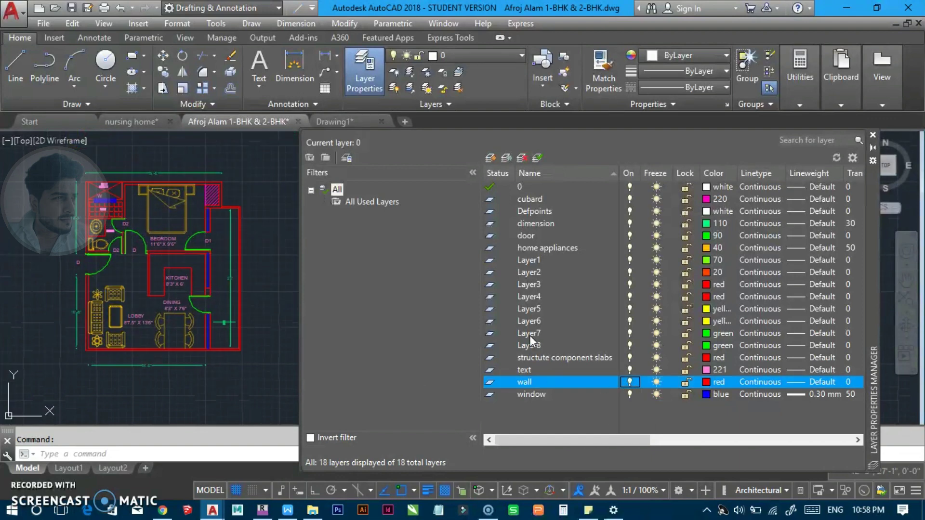
click(629, 235)
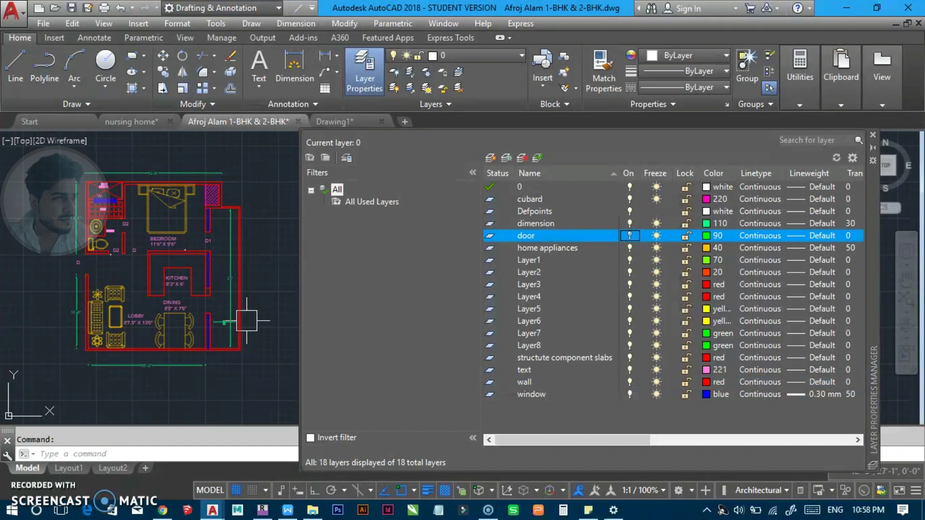
click(629, 235)
scroll(163, 255, up, 1)
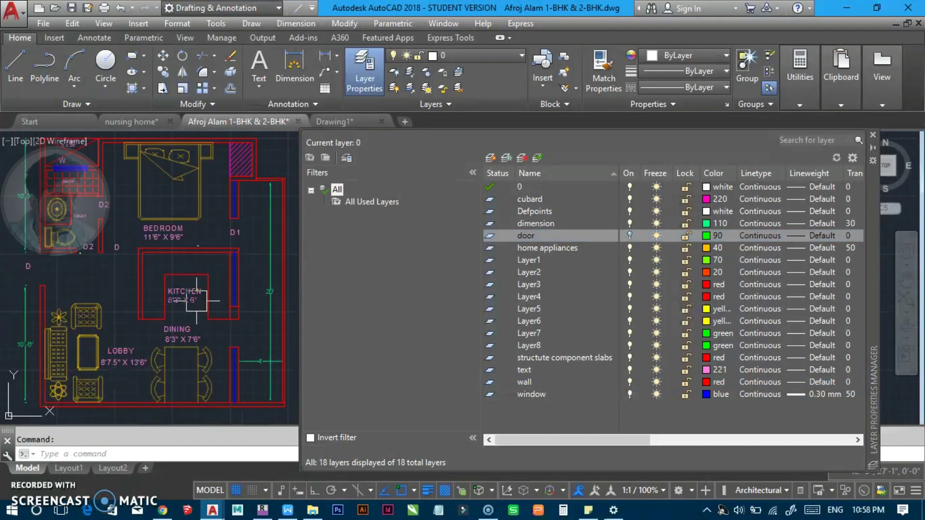
middle_drag(197, 246, 199, 245)
scroll(166, 234, down, 1)
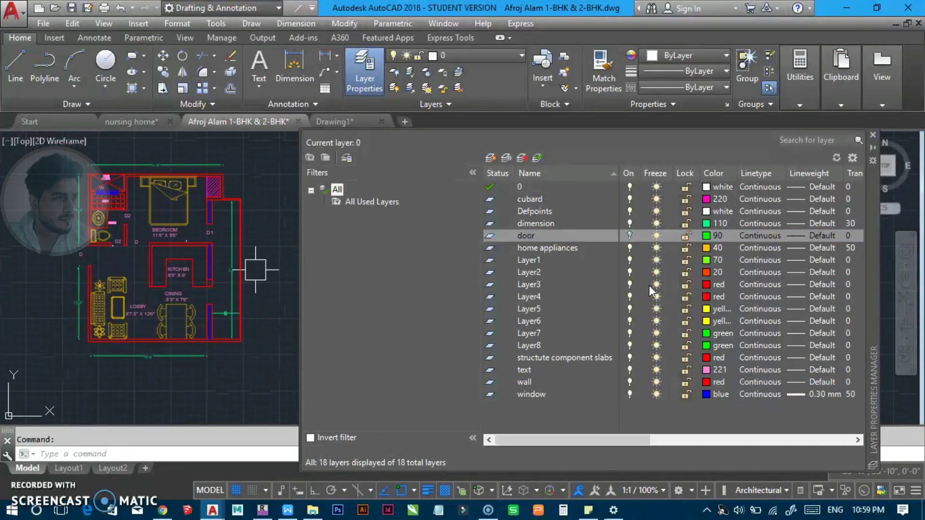
click(628, 235)
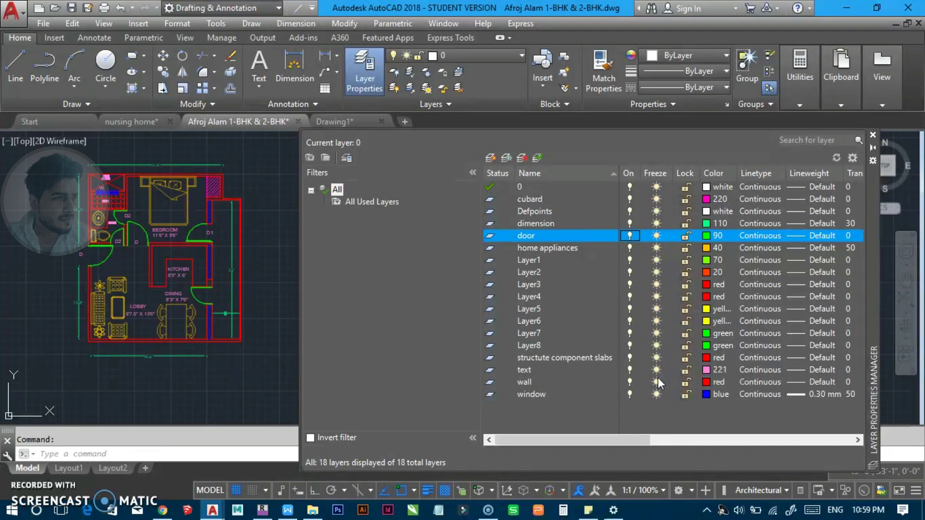
Toggle the wall layer off and on, then freeze and thaw it.
click(630, 381)
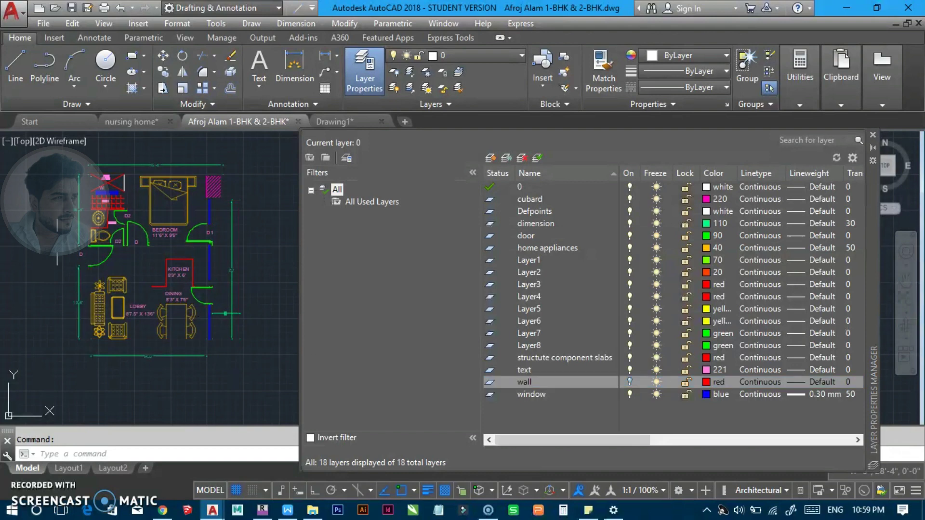
click(626, 380)
click(655, 382)
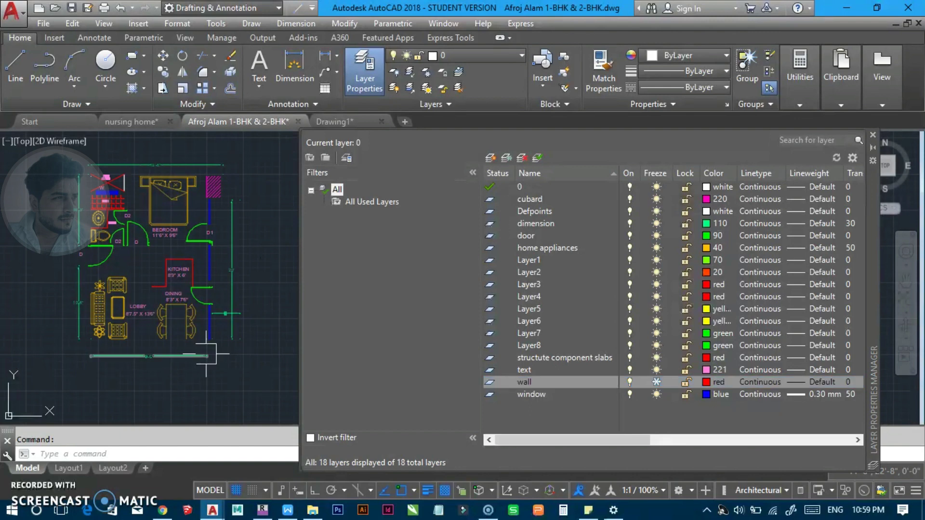
click(656, 380)
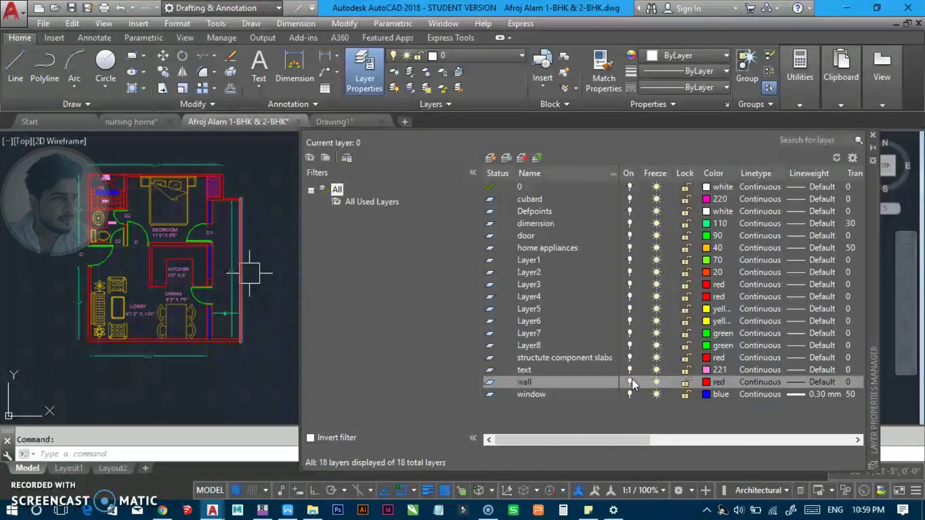
click(872, 147)
scroll(530, 140, down, 3)
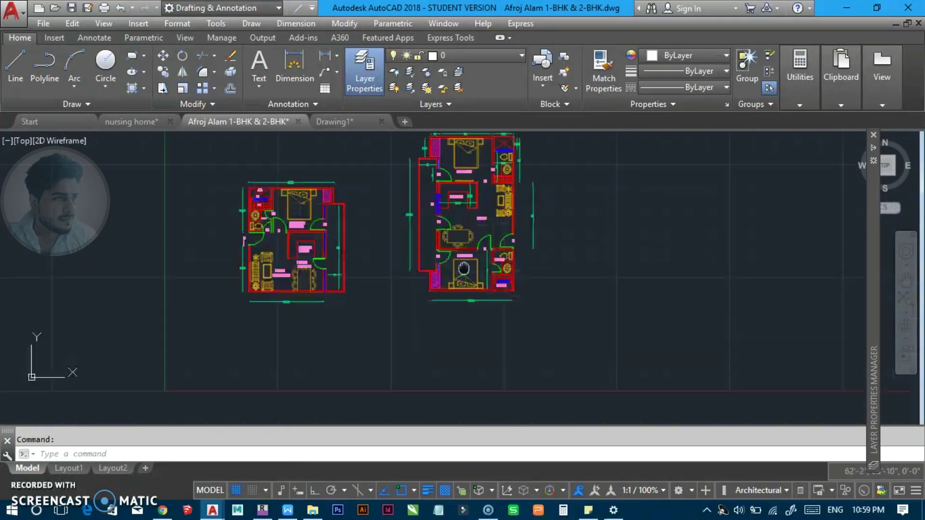
Make wall the current layer from the Layers panel list.
click(462, 58)
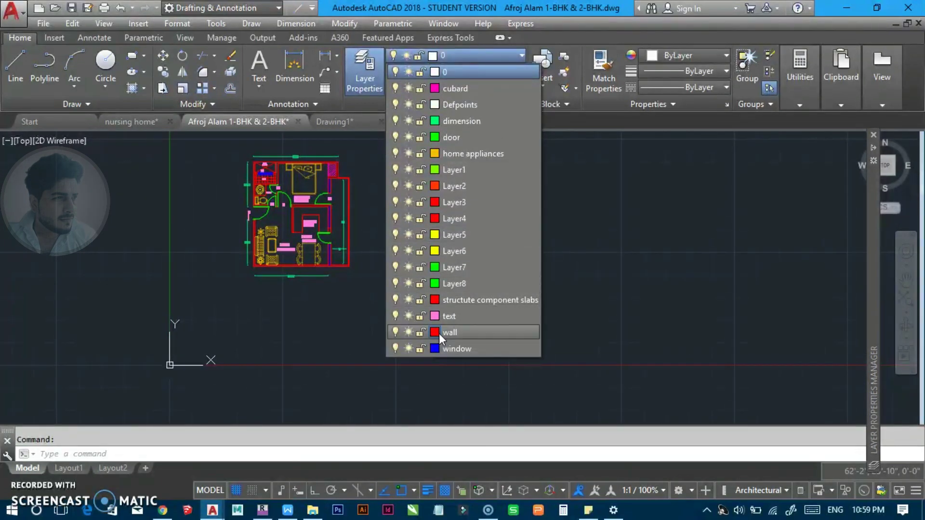
click(424, 268)
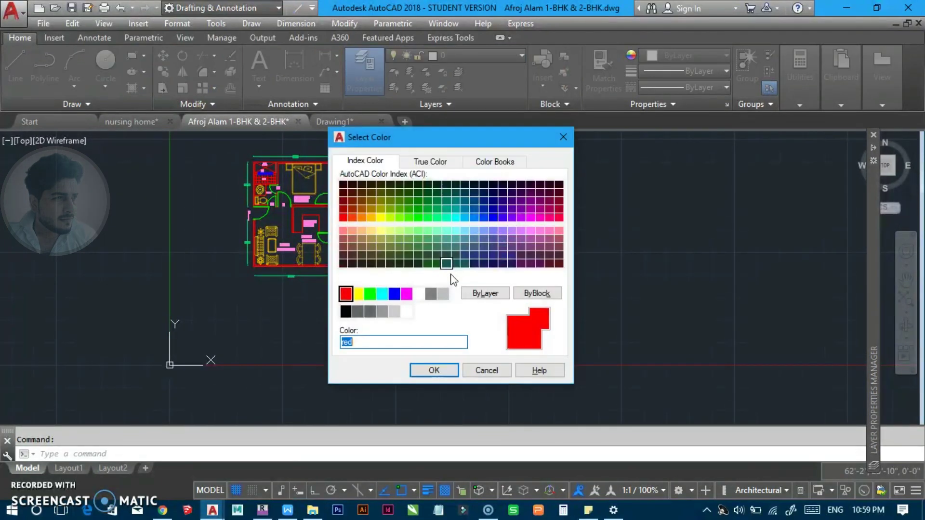
click(562, 137)
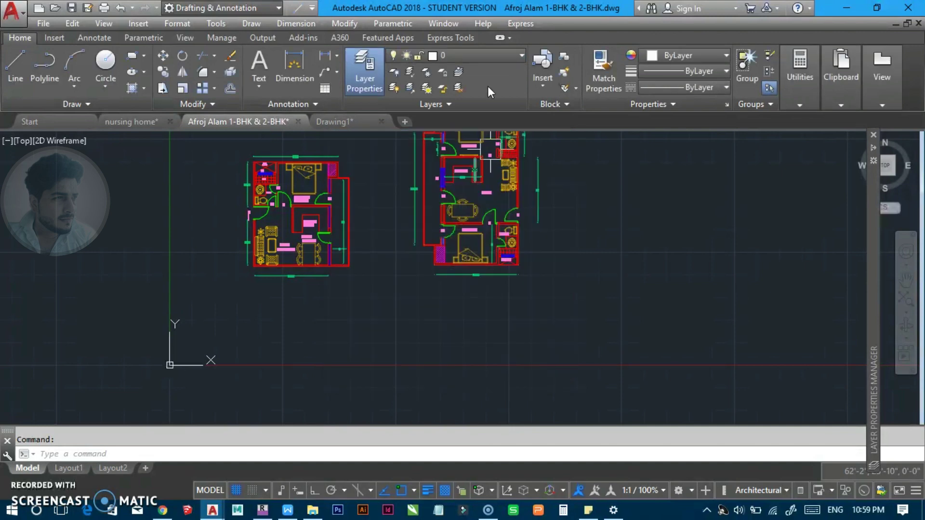
click(474, 51)
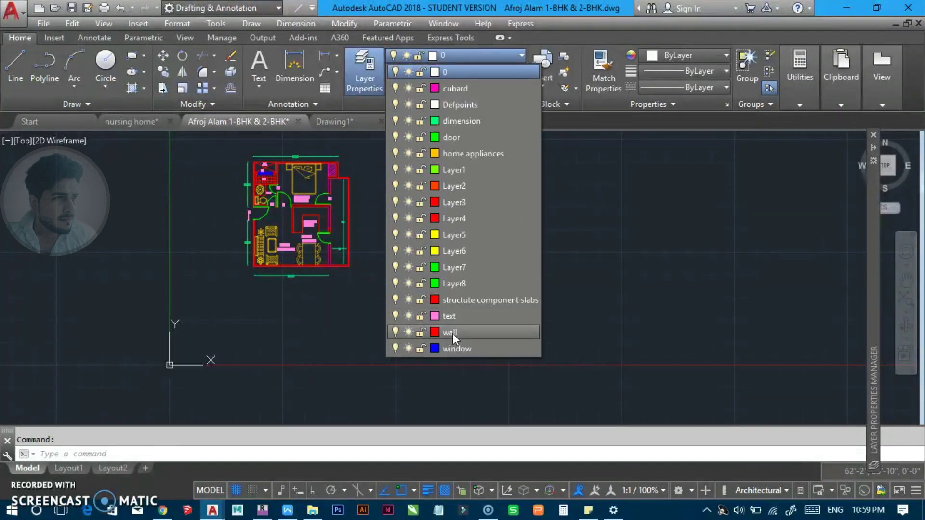
click(453, 335)
middle_drag(539, 328, 500, 296)
key(Escape)
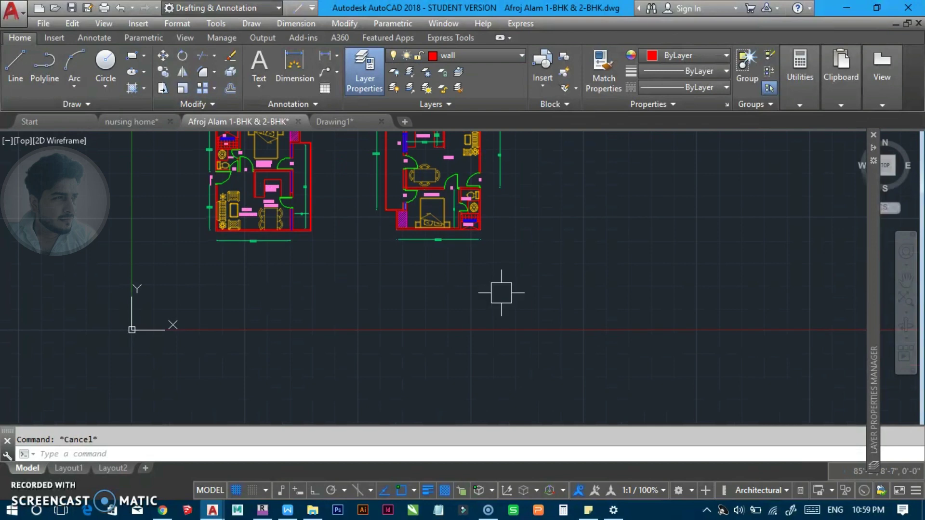
Draw a red rectangle on the wall layer below the floor plans.
text(rec)
key(Return)
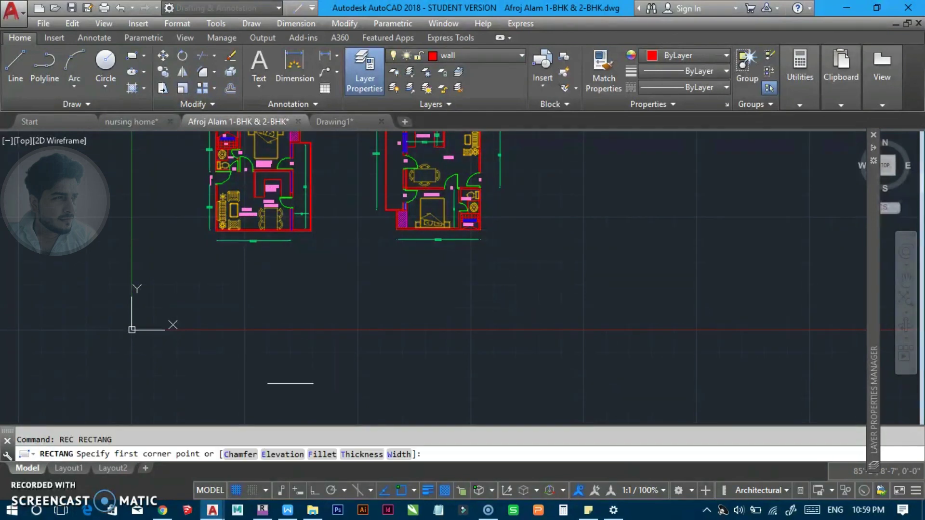
click(266, 379)
click(524, 392)
key(Escape)
scroll(550, 330, down, 2)
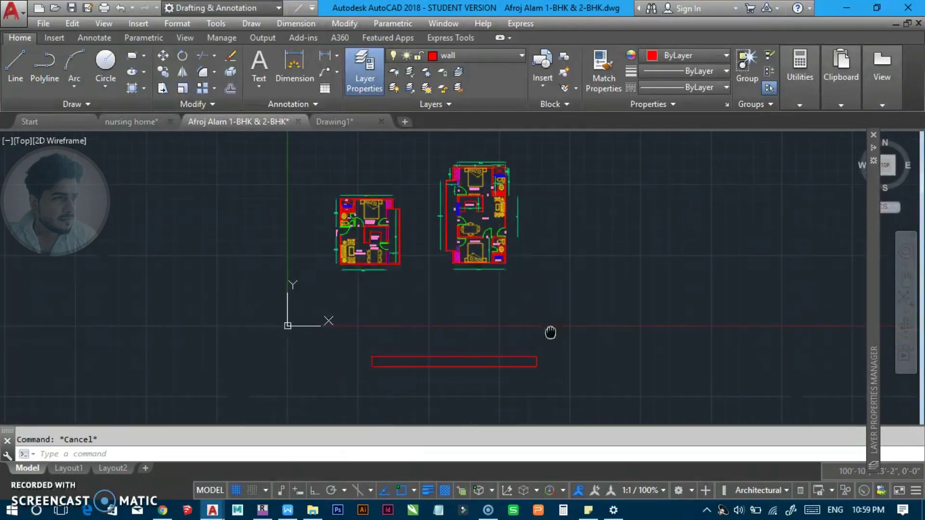
middle_drag(549, 330, 536, 296)
Draw a red circle below the rectangle.
key(Return)
click(568, 371)
mouse_move(597, 388)
middle_down()
mouse_move(465, 322)
mouse_move(451, 270)
middle_up()
scroll(471, 325, down, 1)
scroll(458, 320, down, 1)
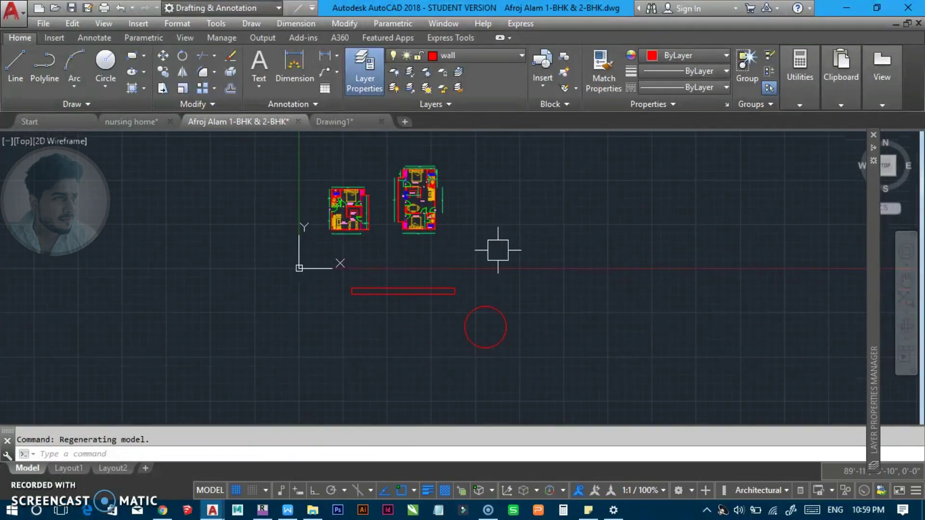
key(Escape)
Zoom All to show the whole drawing.
text(z)
key(Return)
text(a)
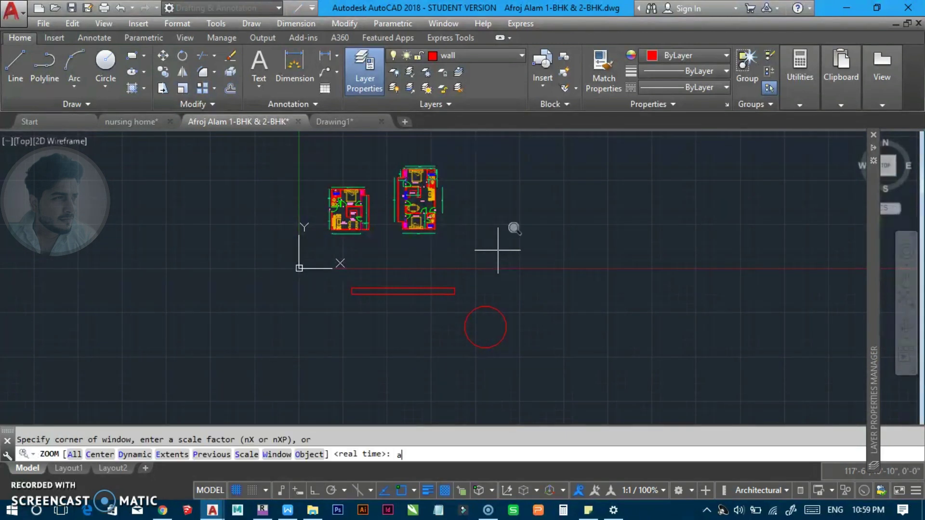
key(Return)
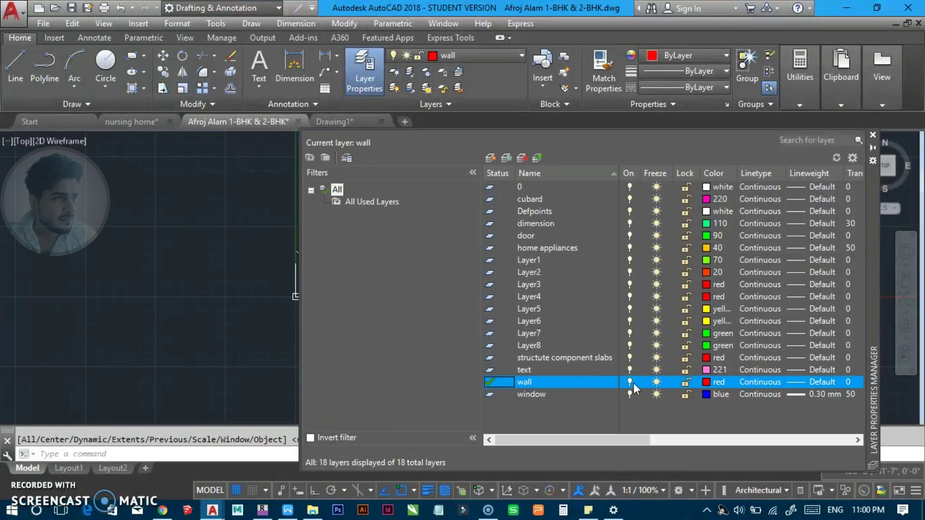
Set wall current, turn it off with 'Turn the current layer off', then make layer 0 current.
click(527, 186)
click(537, 157)
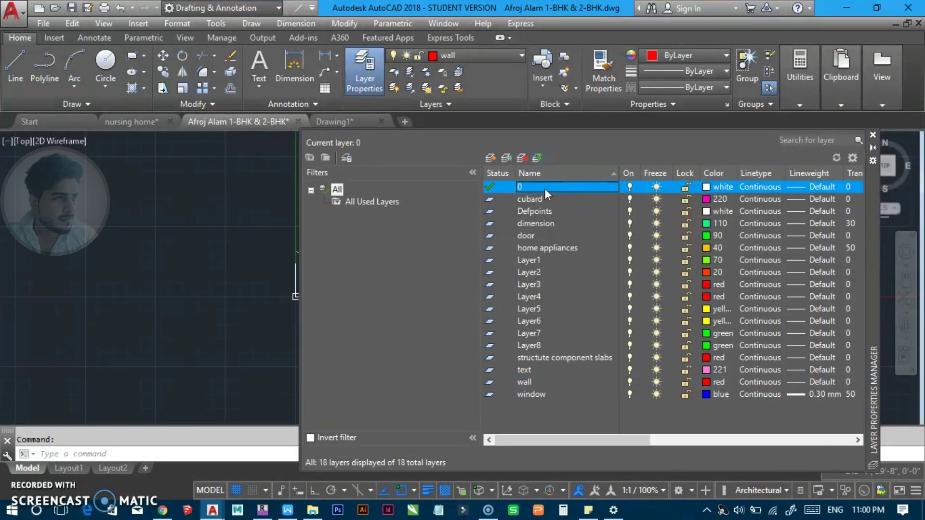
click(525, 381)
click(538, 157)
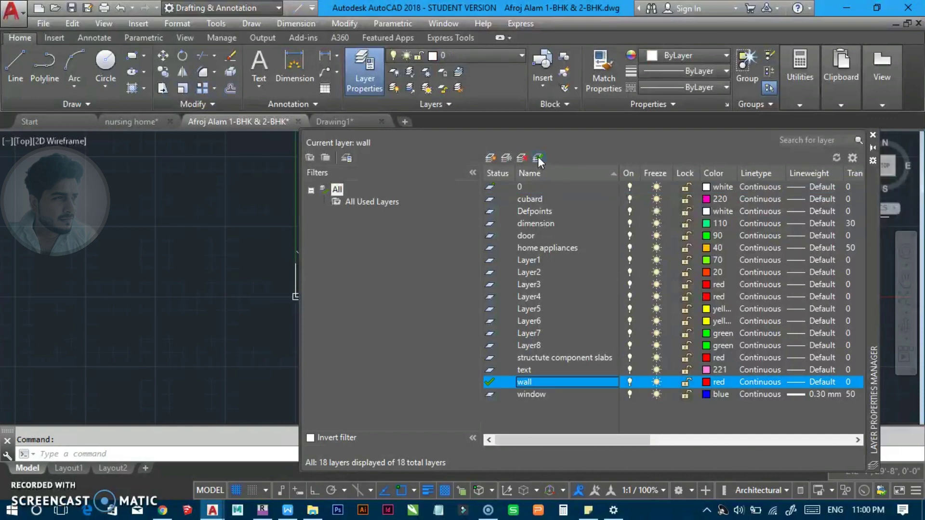
click(629, 381)
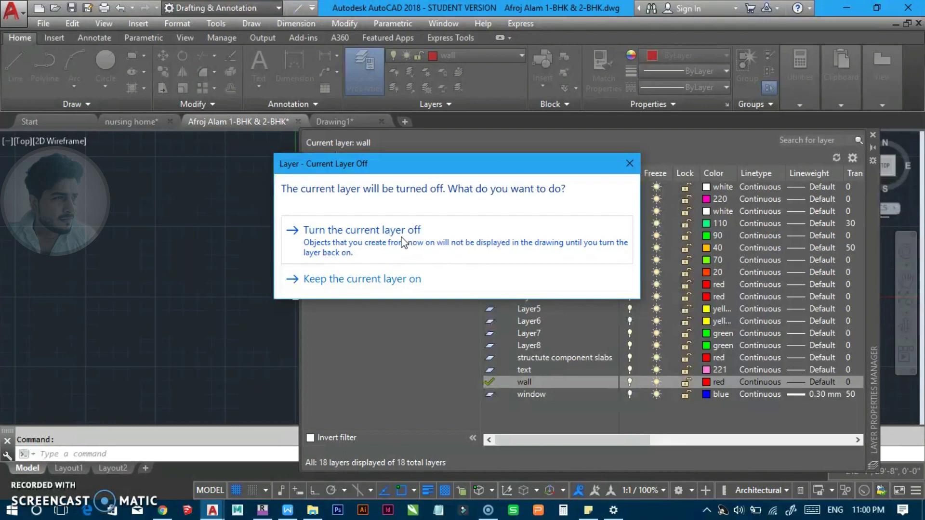
click(629, 164)
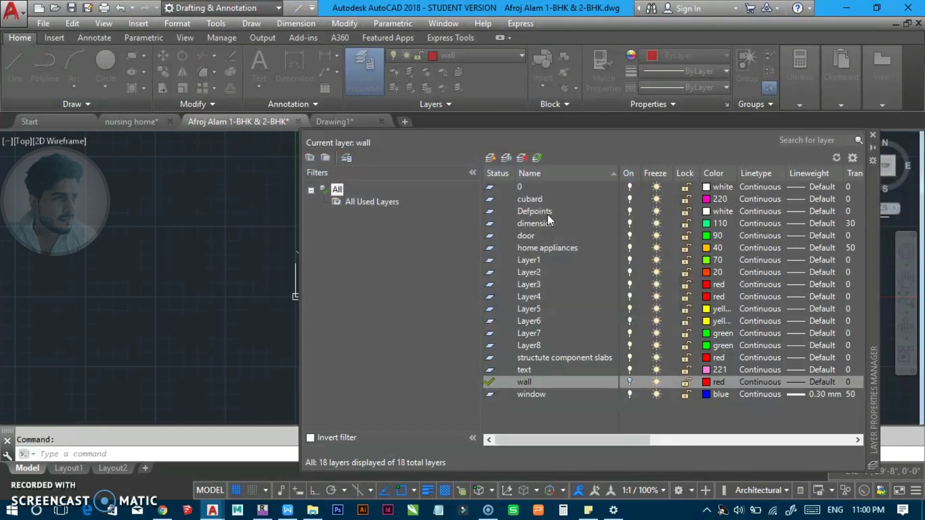
click(530, 186)
click(541, 154)
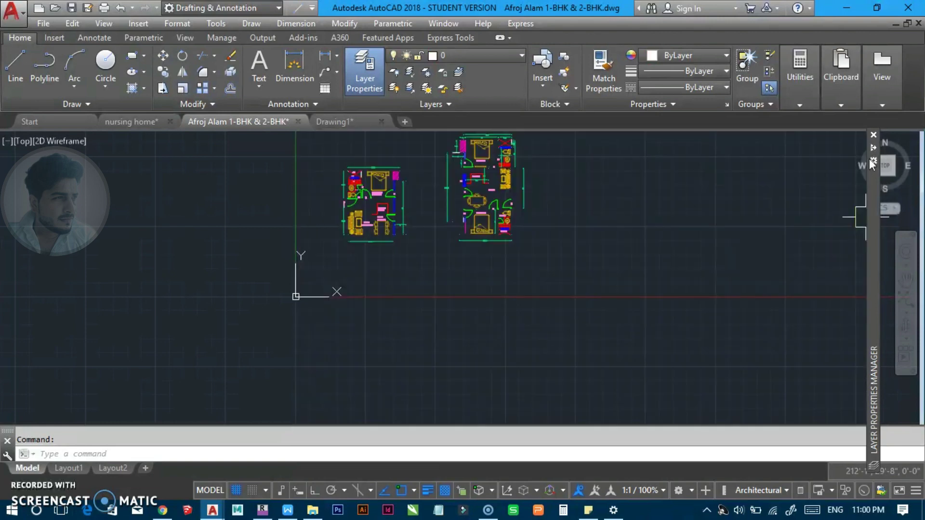
Zoom All to fit both floor plans in view.
scroll(511, 298, down, 2)
mouse_move(512, 295)
middle_down()
mouse_move(392, 243)
mouse_move(436, 262)
middle_up()
key(Escape)
text(z)
key(Return)
text(a)
key(Return)
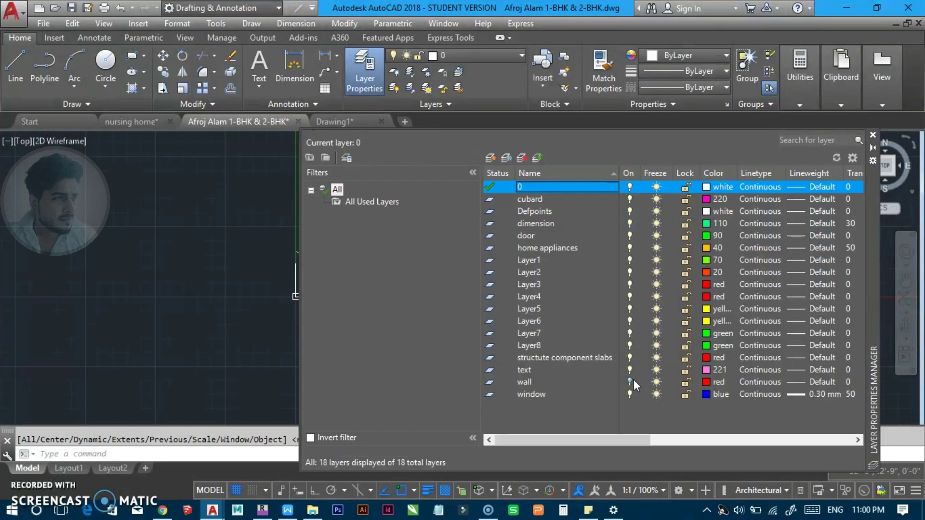
Turn the wall layer back on, freeze it, and Zoom All again.
click(626, 380)
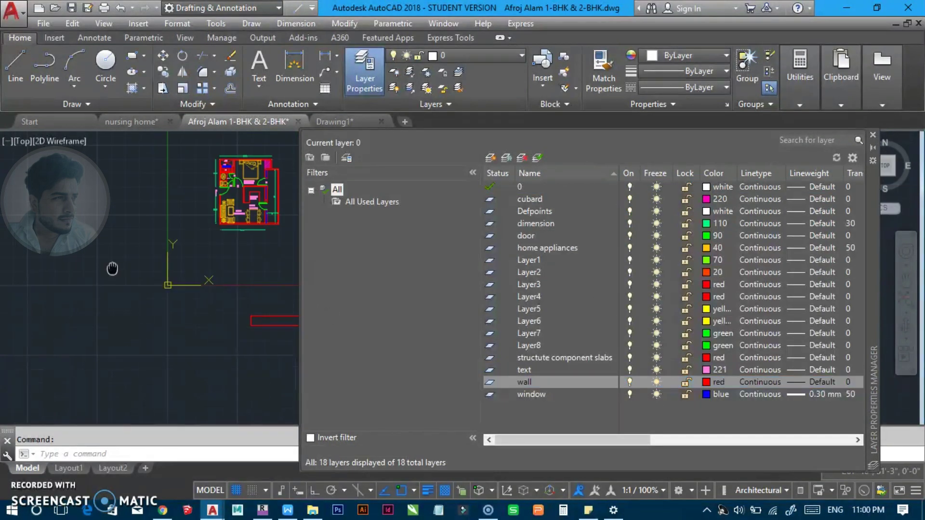
click(656, 382)
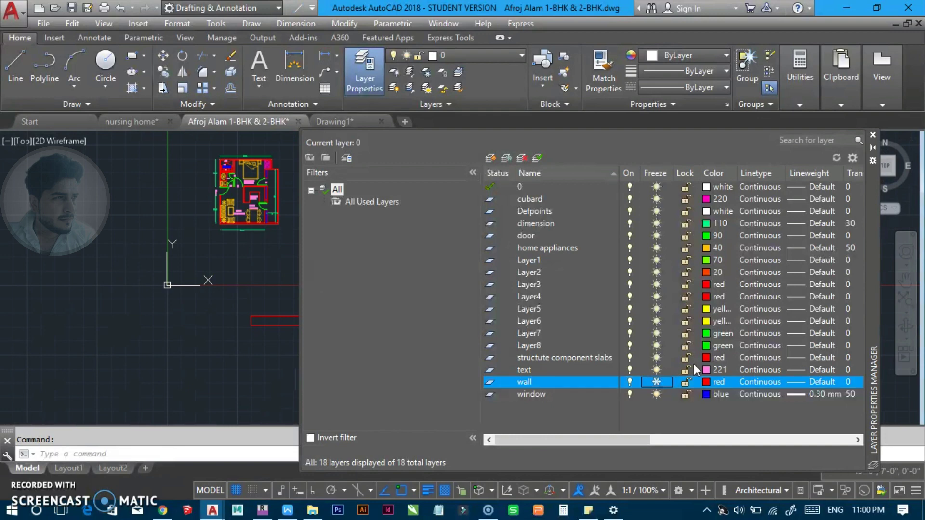
click(872, 147)
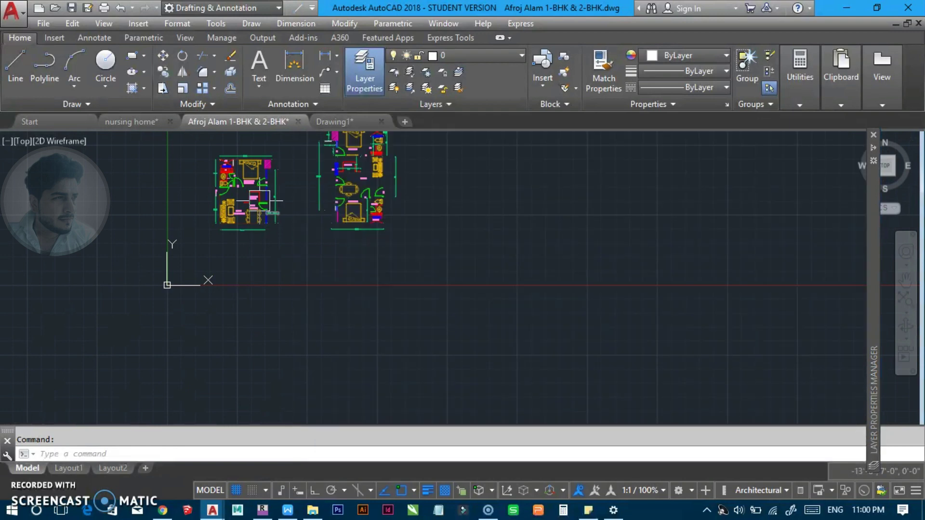
middle_drag(273, 208, 288, 238)
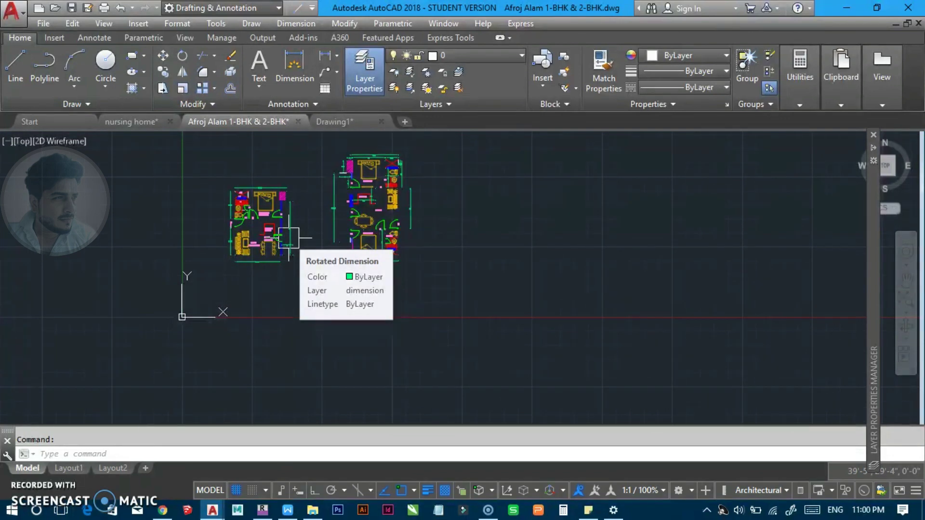
text(z)
key(Return)
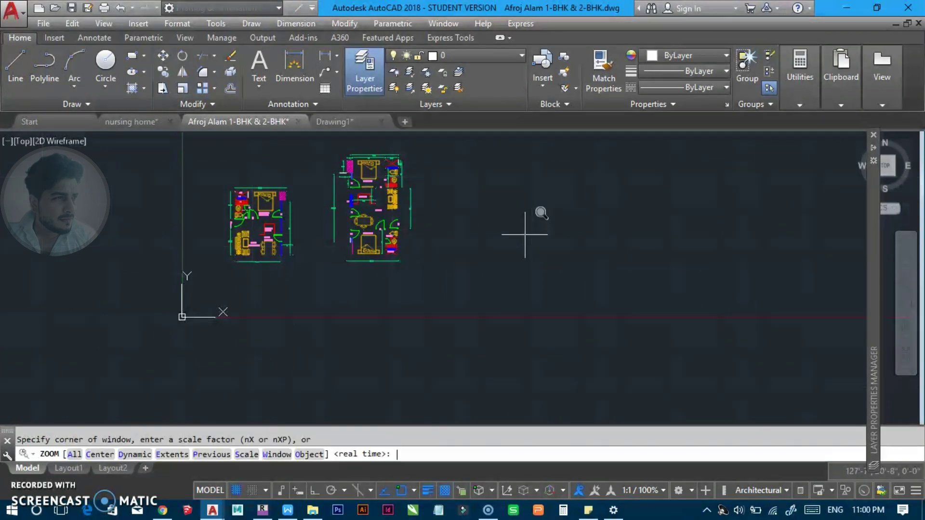
text(a)
key(Return)
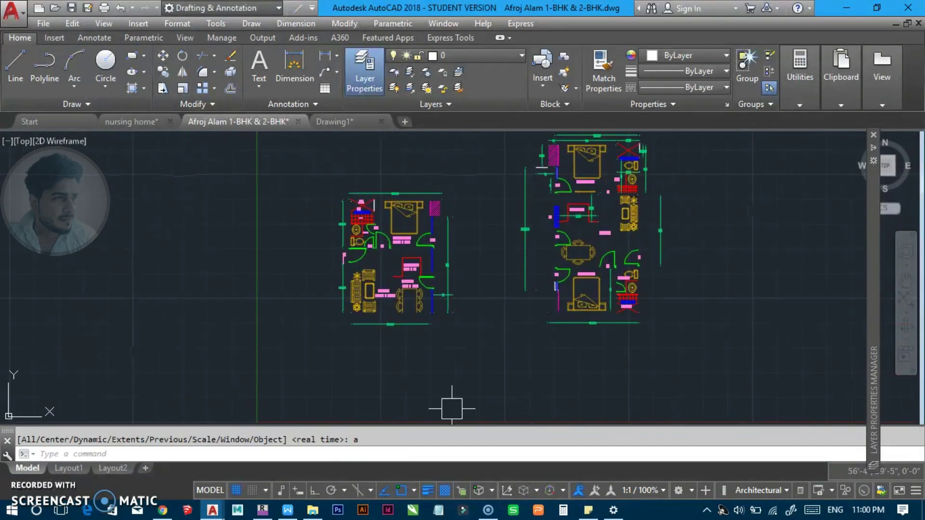
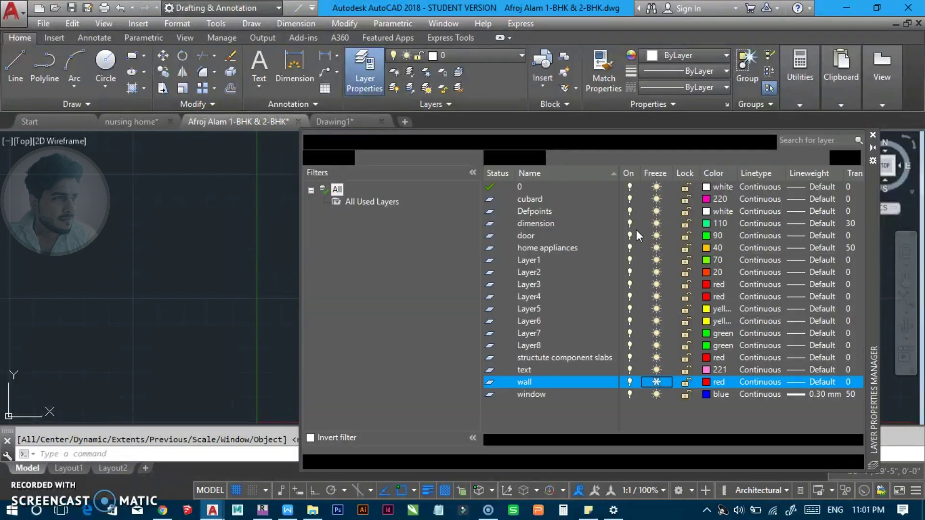
Thaw the frozen wall layer and bring the floor plan into view.
click(654, 382)
middle_drag(165, 264, 267, 224)
scroll(195, 248, up, 2)
scroll(195, 248, up, 2)
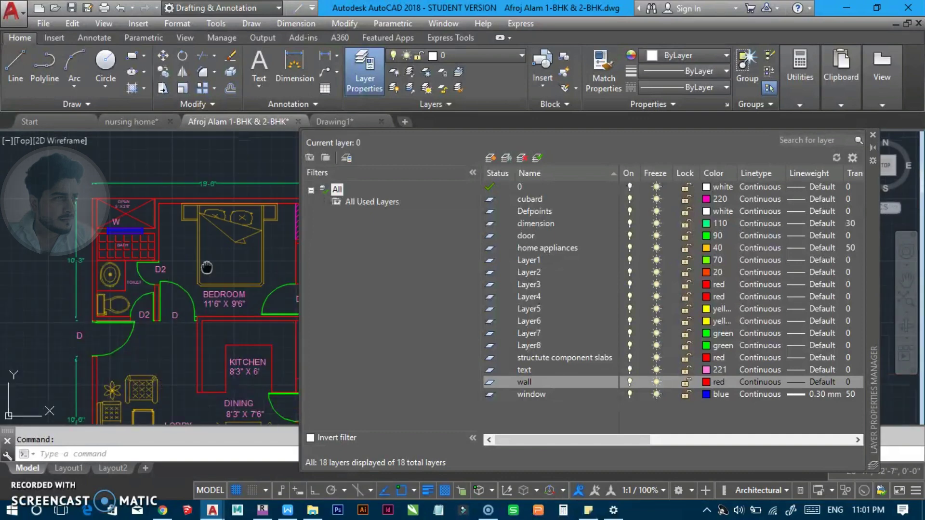
scroll(192, 243, up, 1)
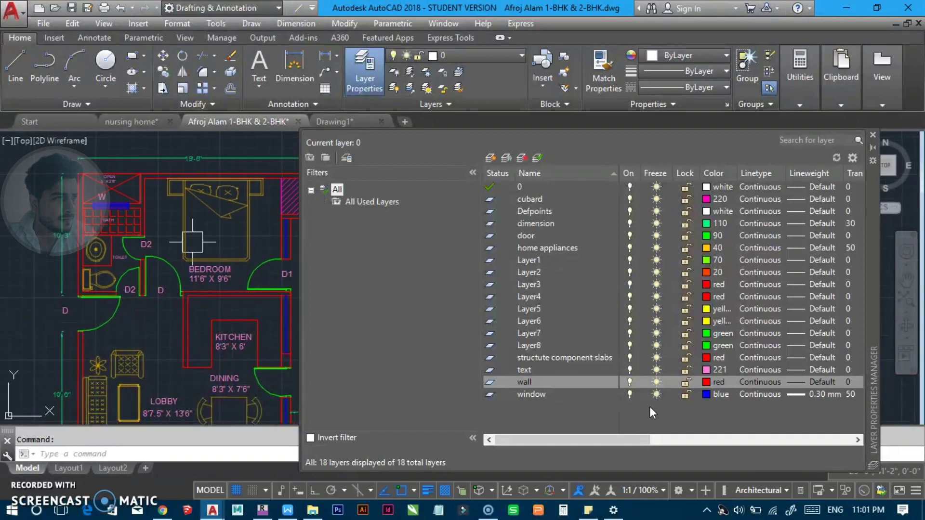
Lock the wall layer, test picking a wall, then unlock it again.
click(684, 382)
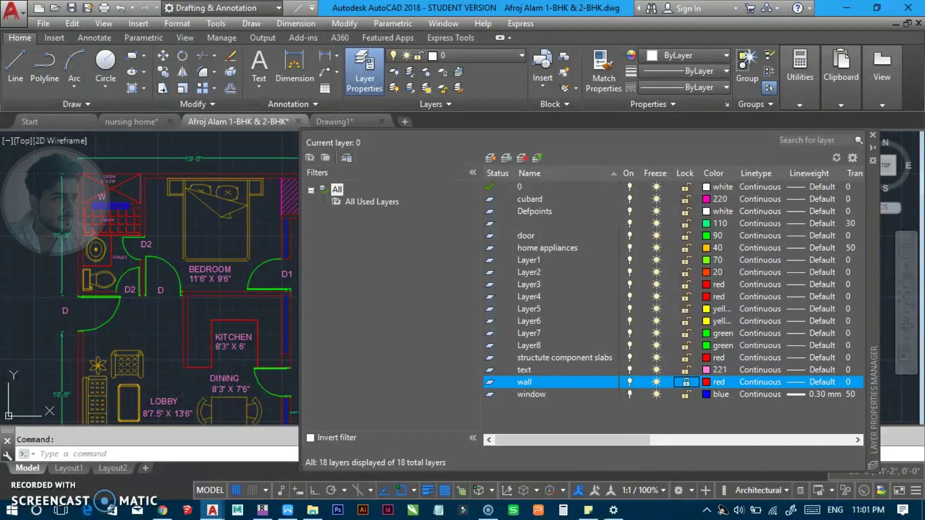
scroll(149, 279, up, 1)
scroll(173, 267, up, 1)
click(192, 259)
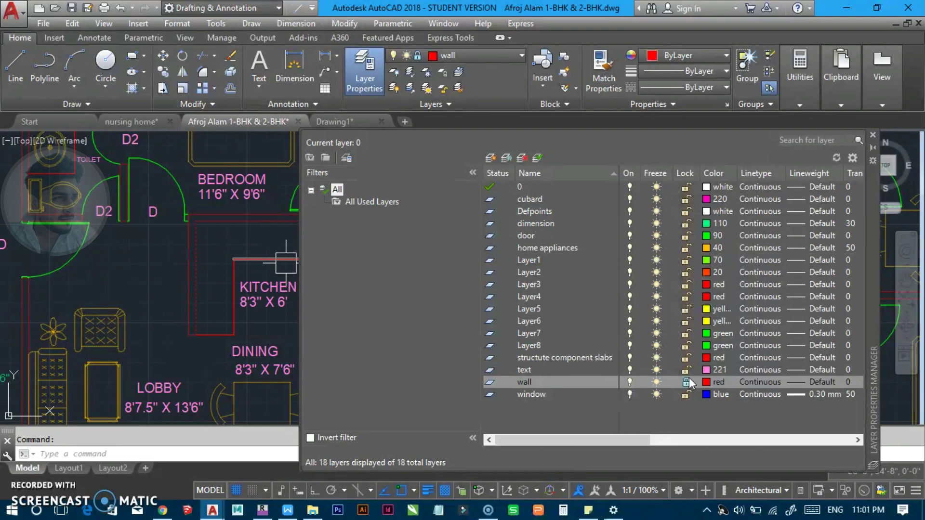
click(686, 381)
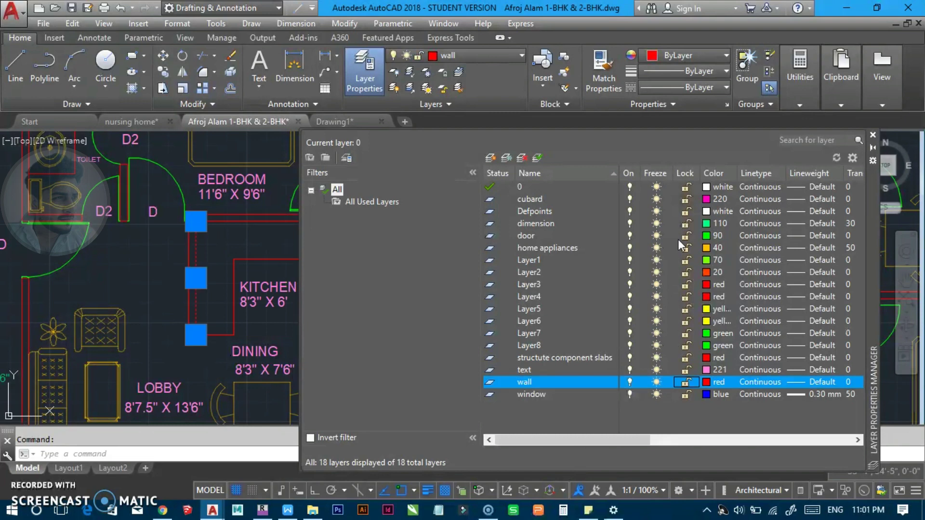
Change the wall layer's colour from red to yellow, colour index 50.
key(Escape)
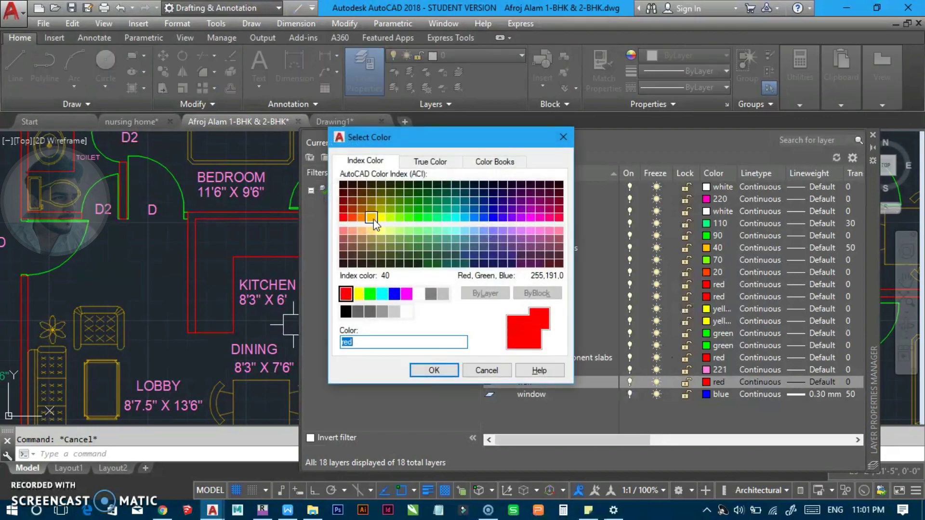
click(381, 217)
click(427, 372)
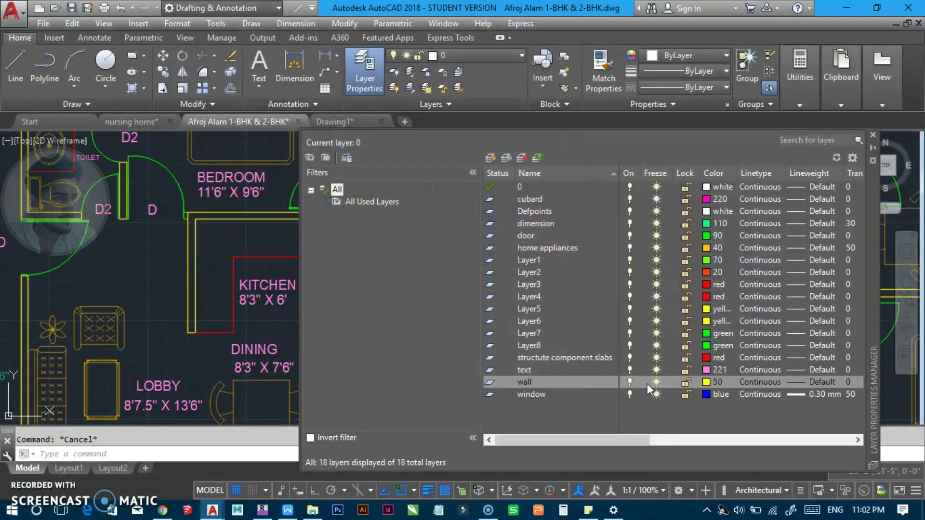
scroll(191, 293, down, 5)
middle_drag(231, 289, 168, 284)
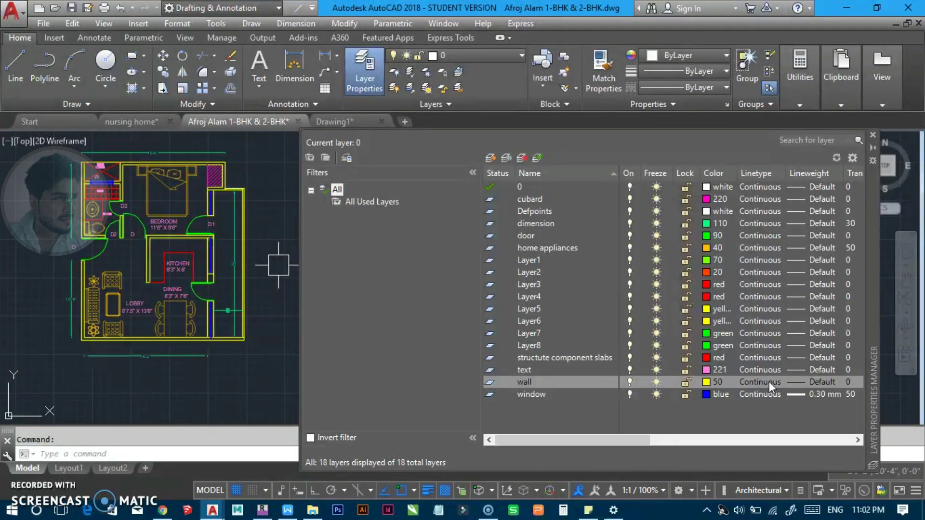
drag(637, 439, 687, 436)
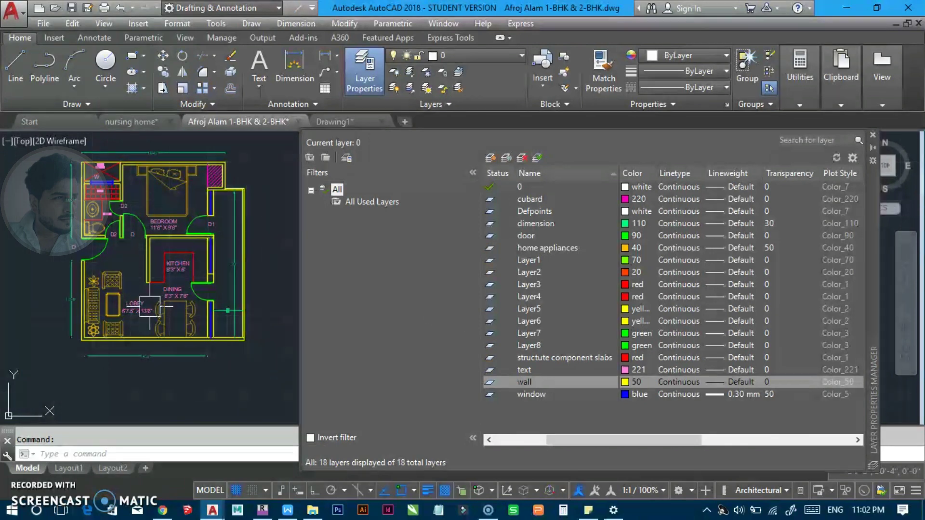
Turn off lineweight display and reframe the floor plan.
click(441, 492)
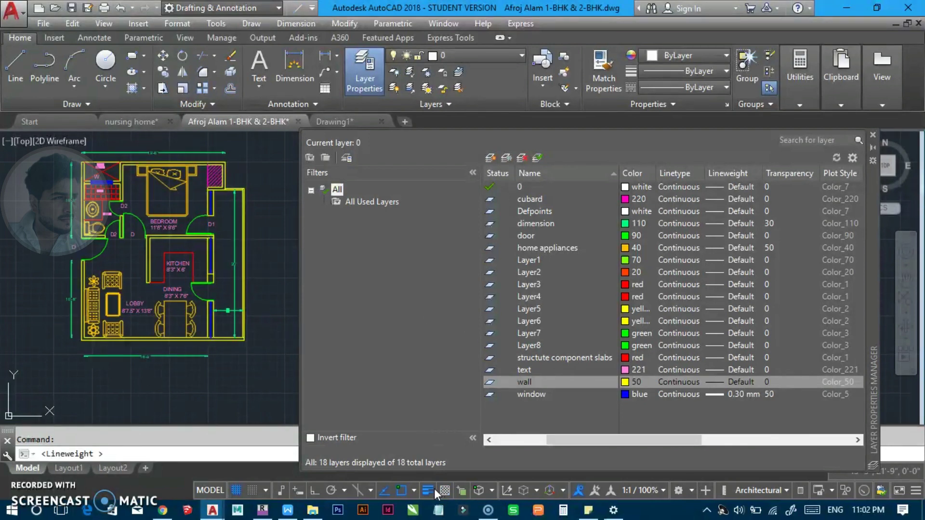
scroll(187, 278, up, 2)
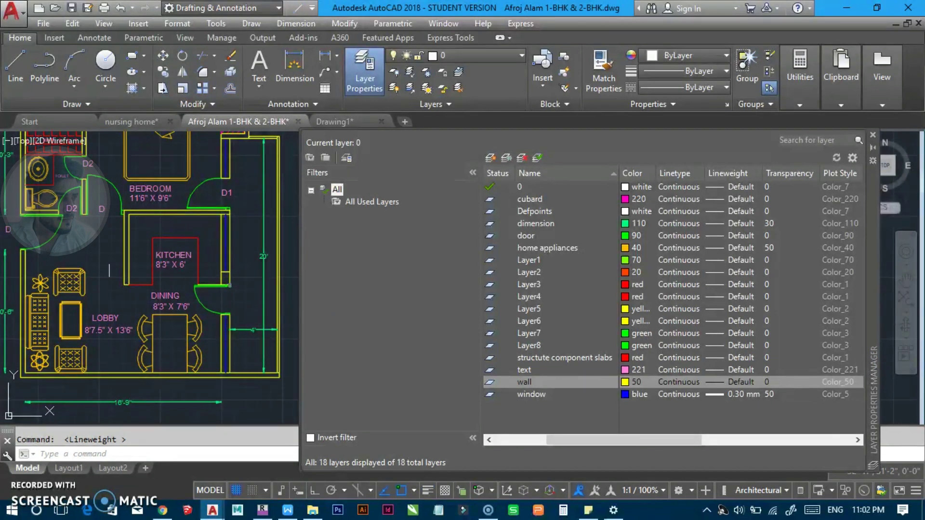
scroll(219, 289, down, 1)
scroll(218, 310, down, 1)
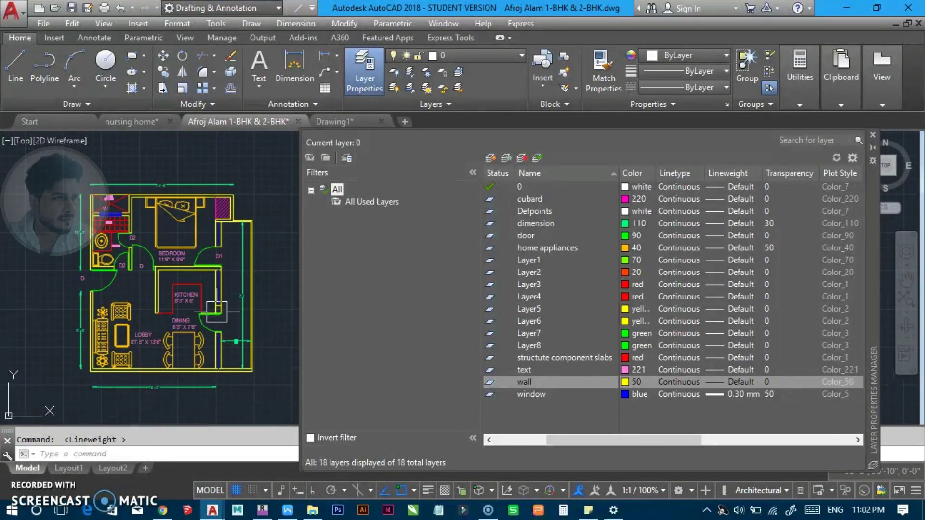
middle_drag(217, 310, 230, 281)
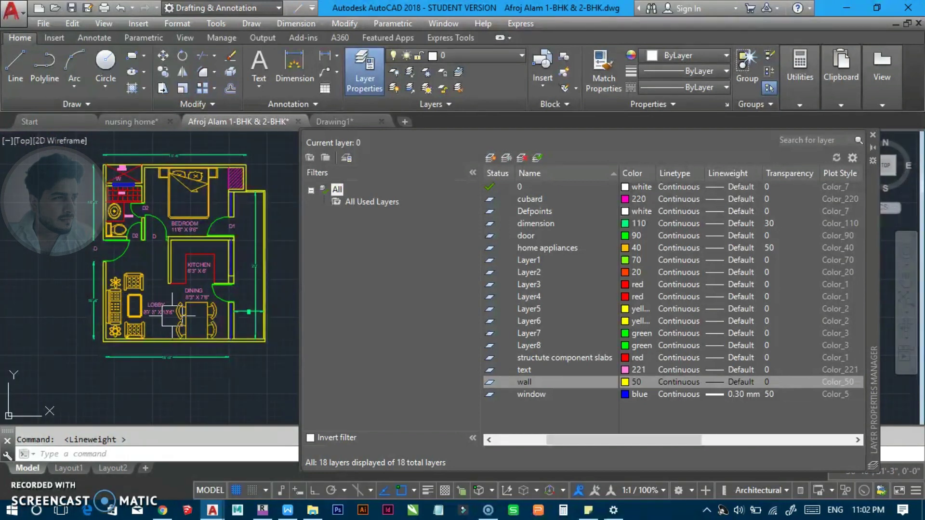
Bring up the wall layer's Layer Transparency dialog with its value list dropped down.
scroll(135, 307, up, 2)
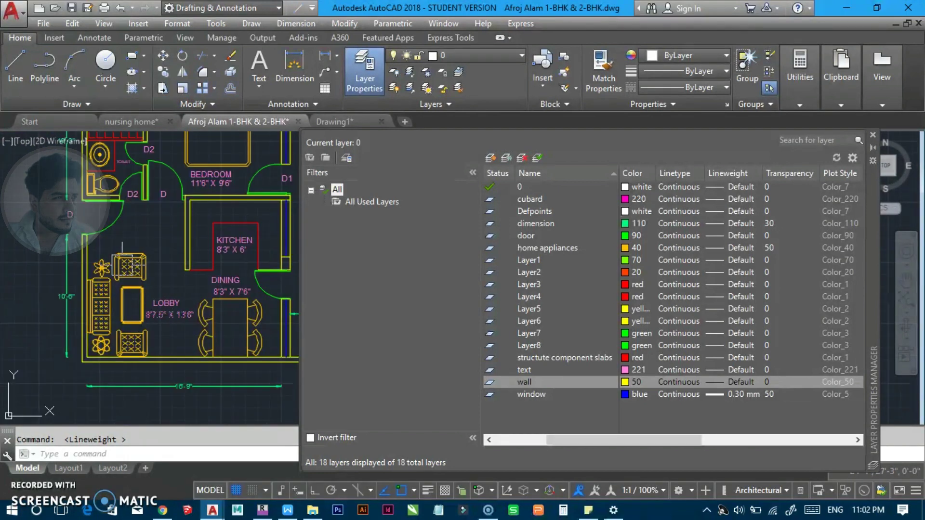
mouse_move(184, 312)
middle_down()
mouse_move(160, 291)
mouse_move(155, 299)
middle_up()
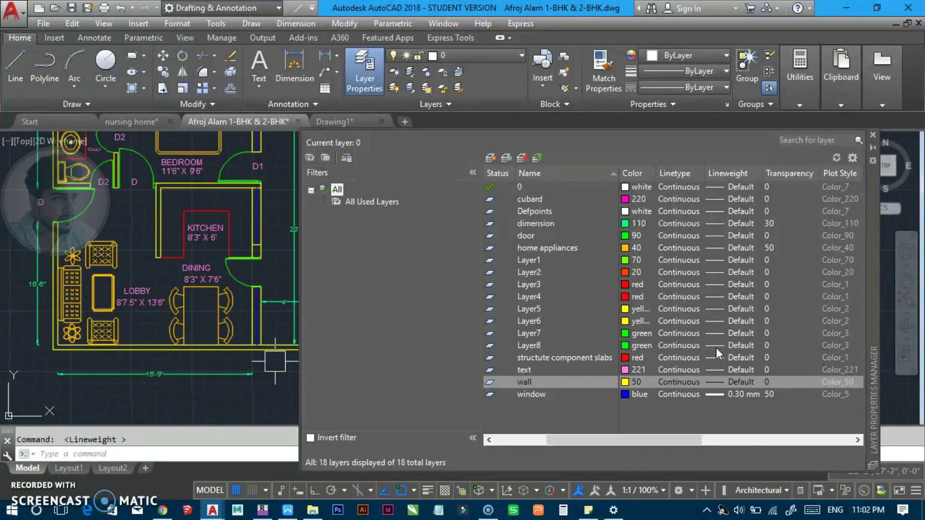
click(769, 383)
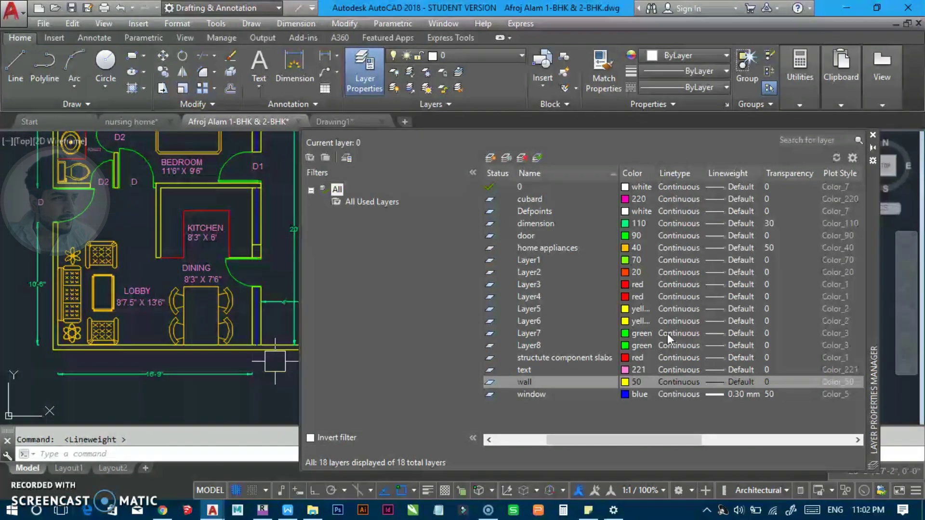
click(534, 254)
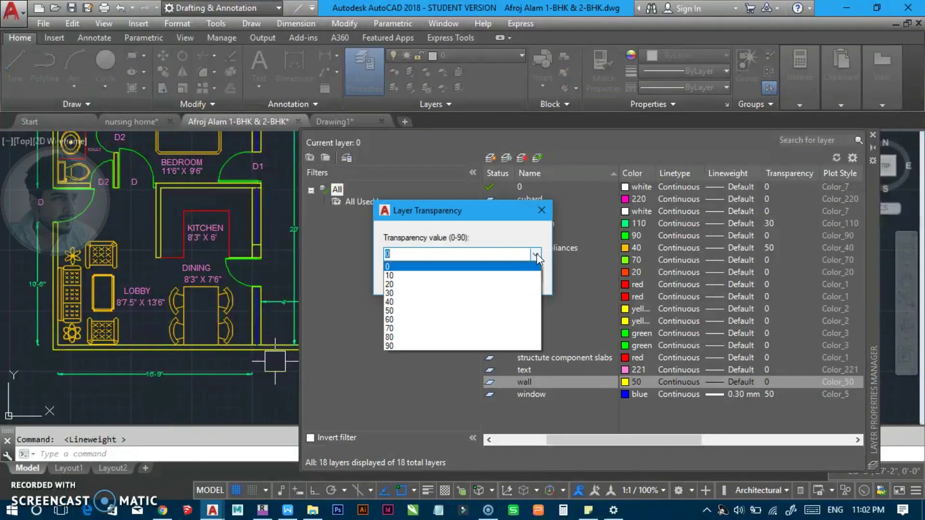
Set the wall layer transparency to 80 and turn on transparency display to preview.
click(411, 336)
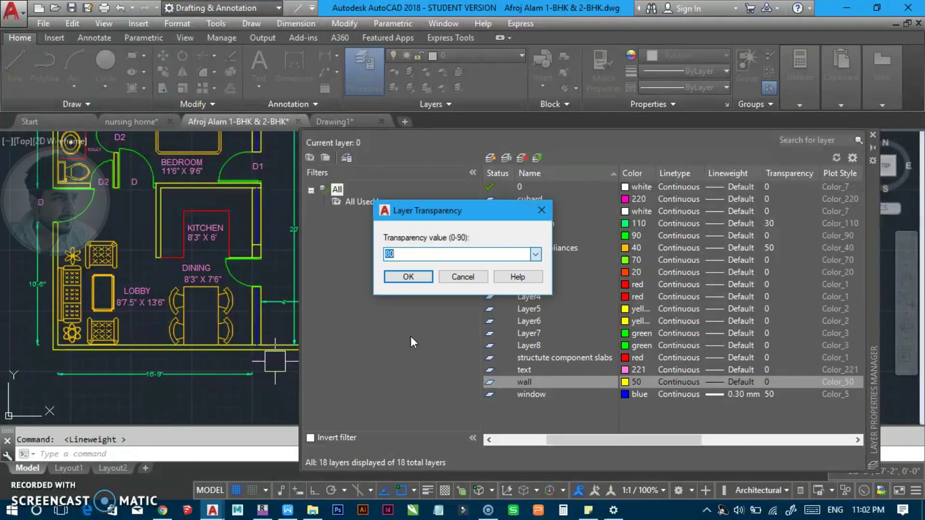
click(414, 274)
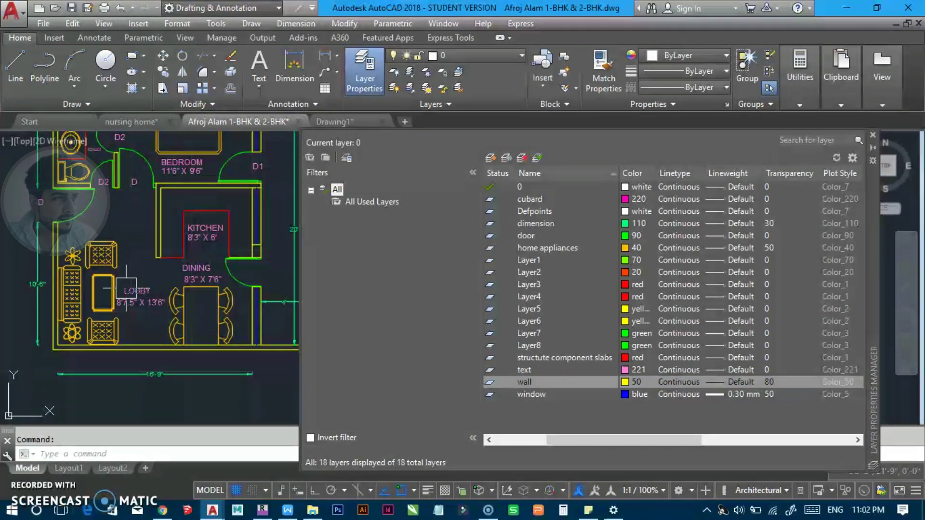
click(444, 488)
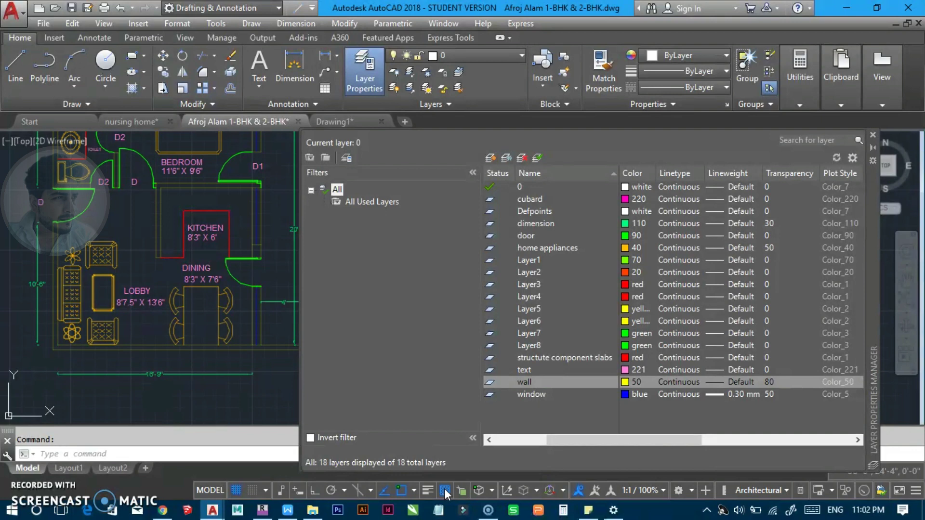
scroll(190, 354, down, 2)
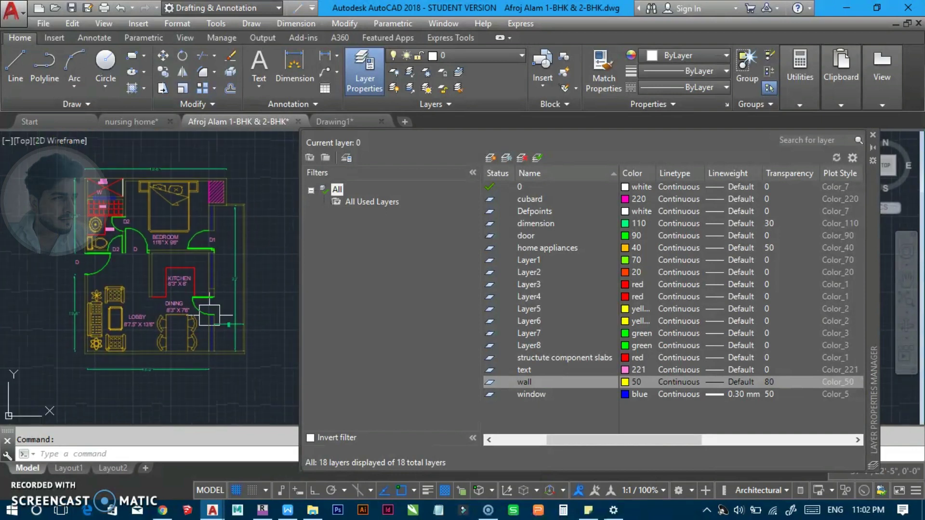
scroll(189, 354, up, 2)
Inspect the faded walls across the plan, then turn transparency display back off.
middle_drag(145, 289, 202, 289)
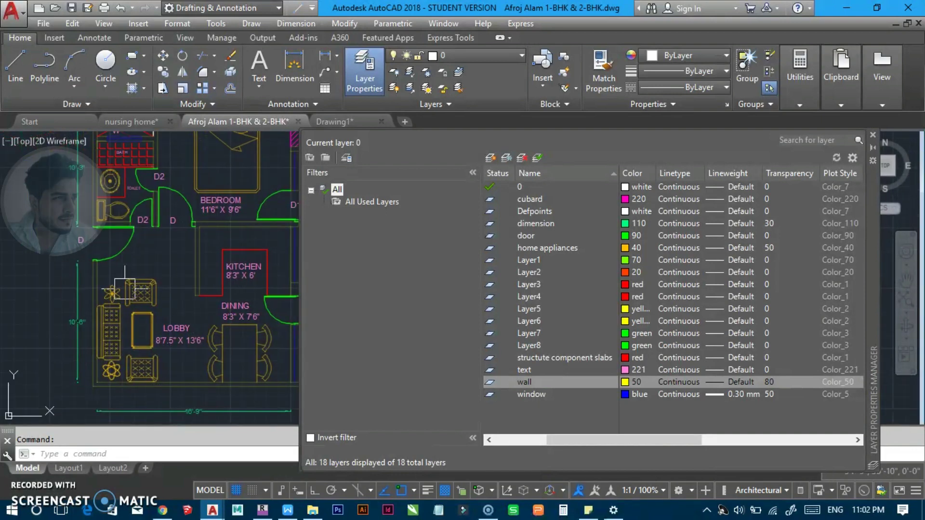
middle_drag(188, 310, 144, 318)
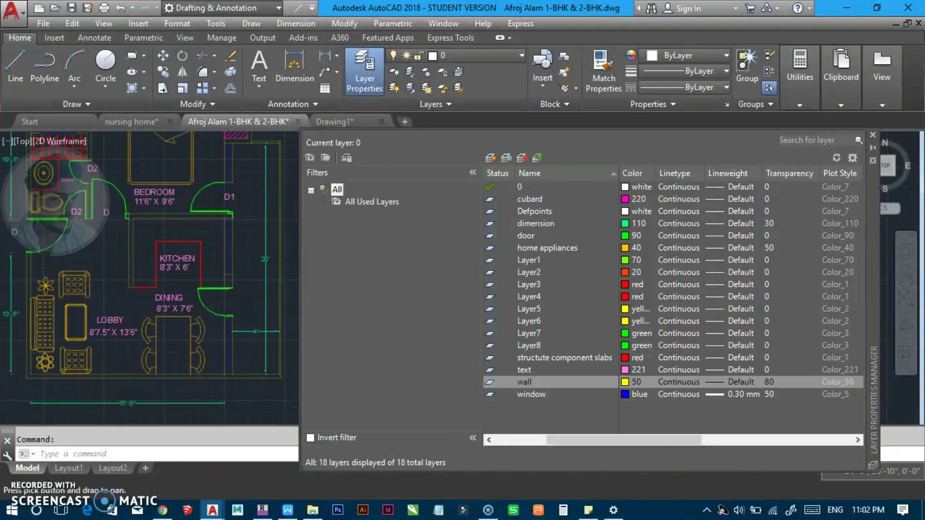
scroll(145, 326, down, 2)
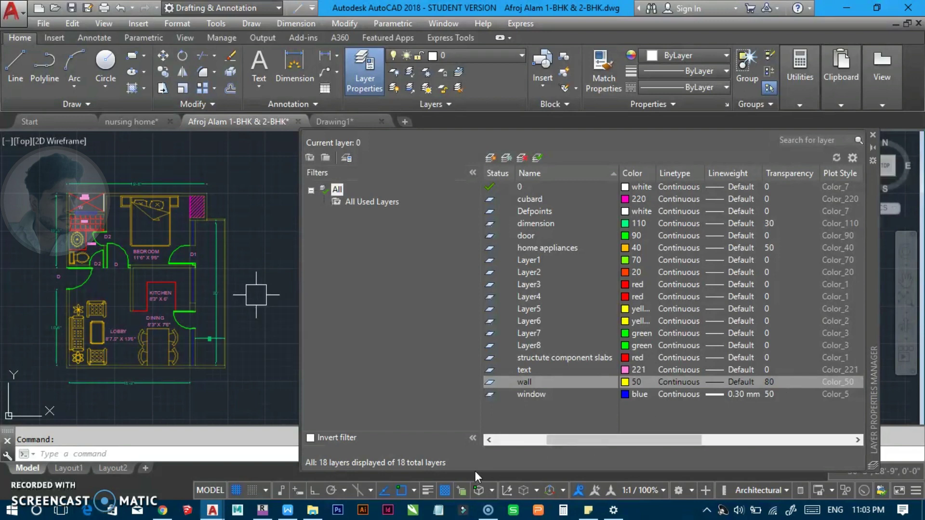
click(448, 488)
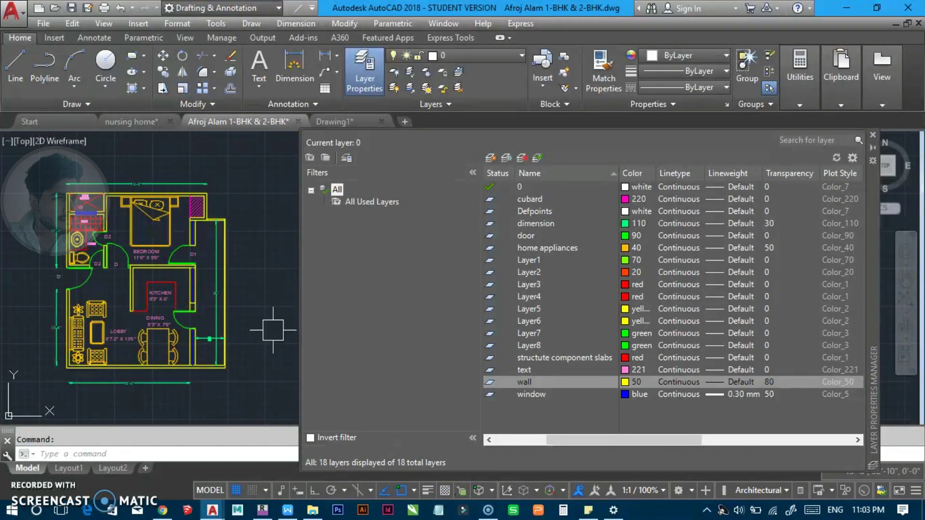
drag(677, 440, 758, 436)
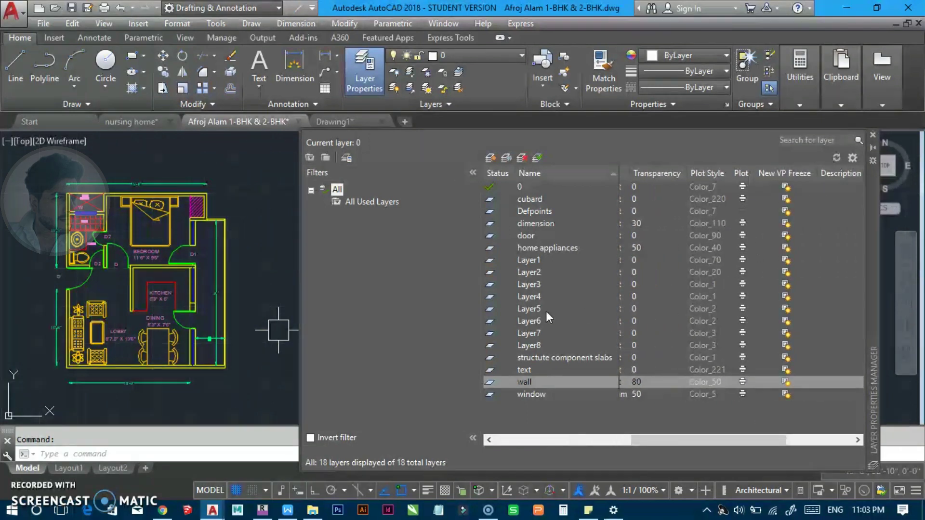
scroll(109, 300, up, 3)
Disable plotting for the wall layer, re-enable it, and toggle its new-viewport freeze.
scroll(72, 337, up, 1)
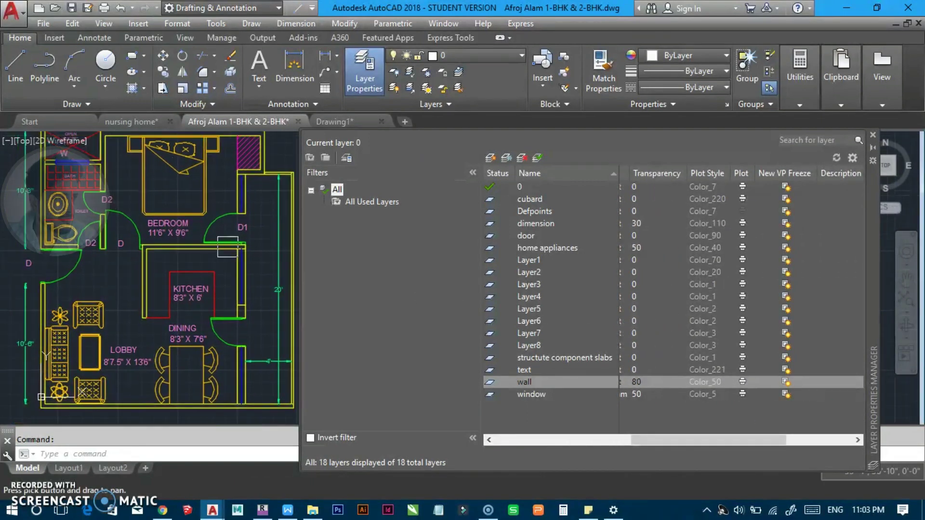
click(741, 381)
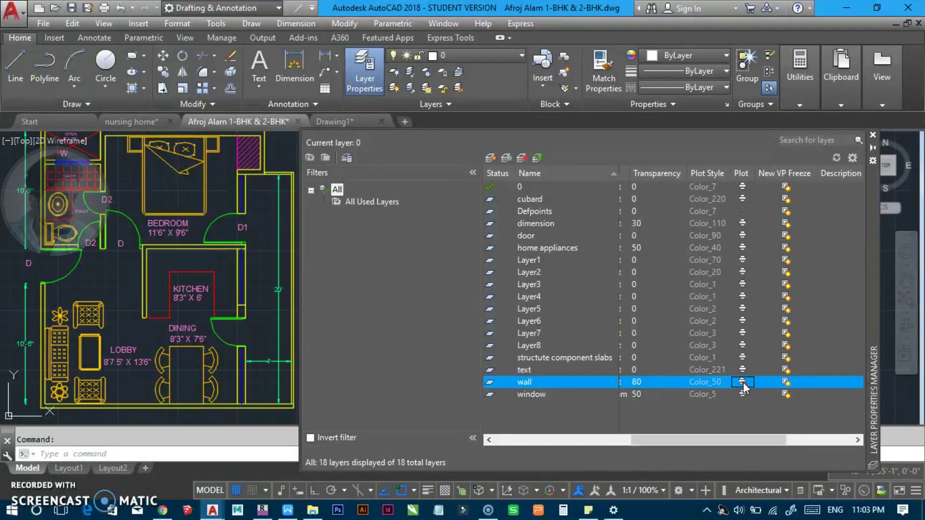
scroll(238, 244, down, 2)
scroll(231, 250, down, 1)
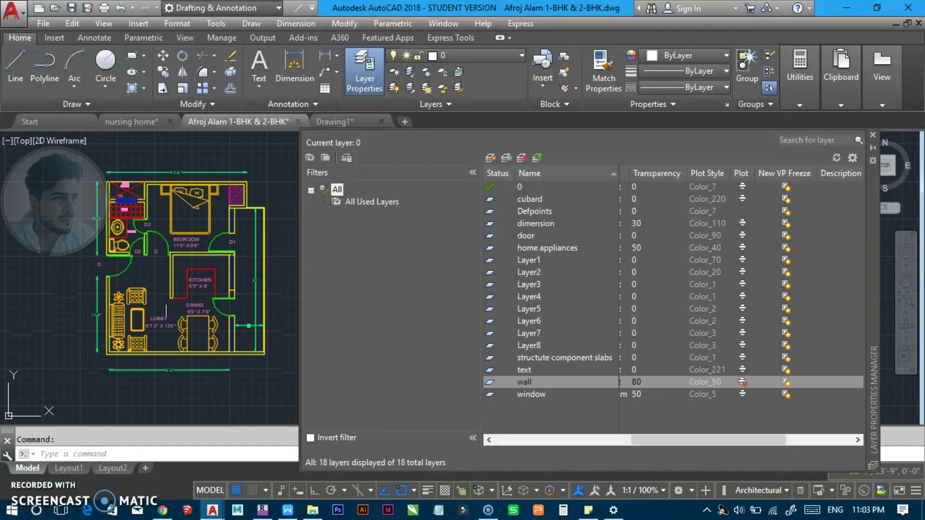
scroll(197, 281, up, 3)
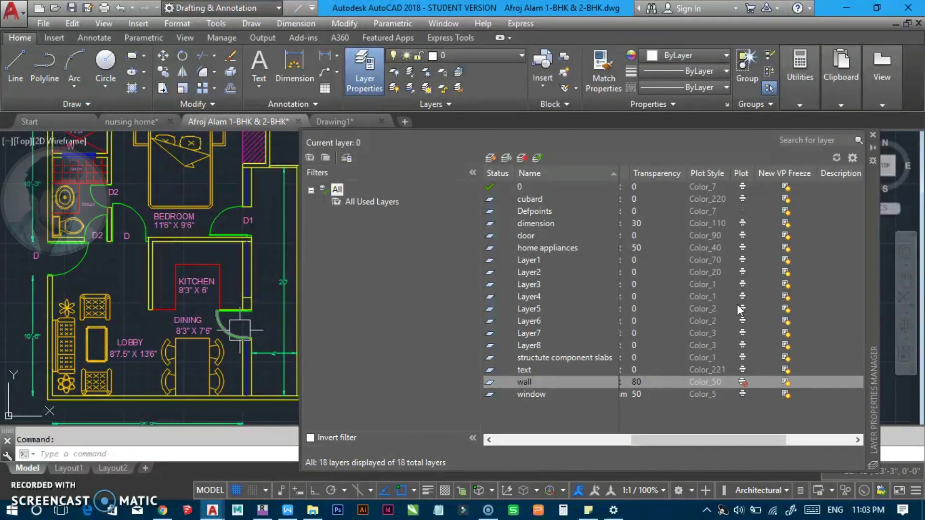
click(743, 381)
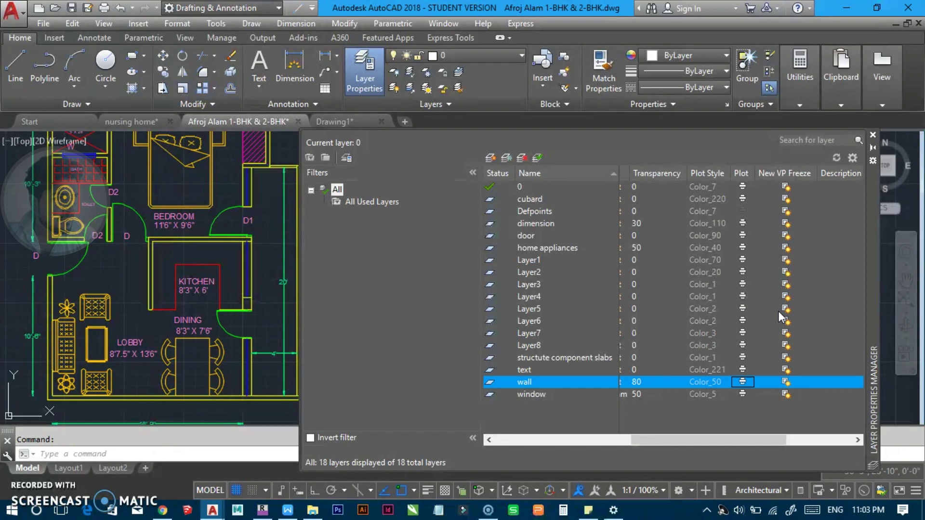
click(785, 383)
scroll(195, 343, down, 3)
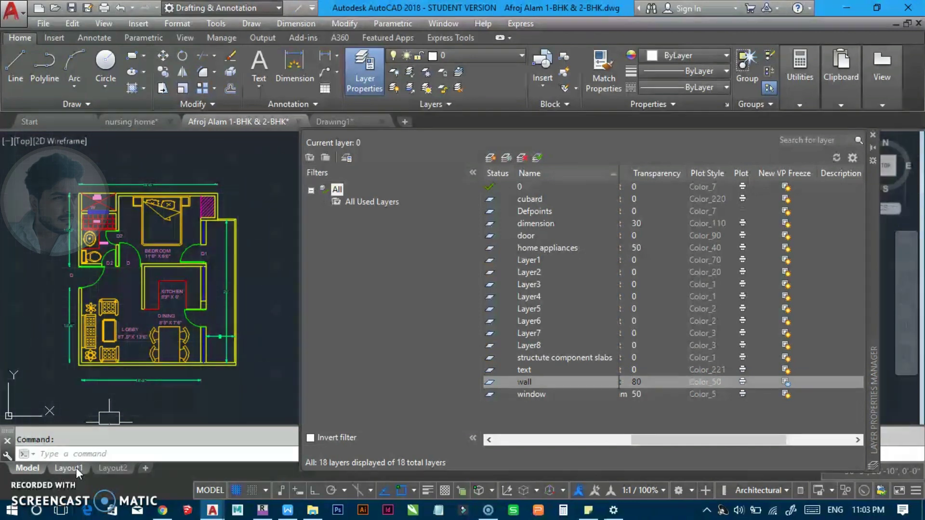
View the floor plans on Layout1 with the layer palette collapsed, then return to Model.
click(76, 467)
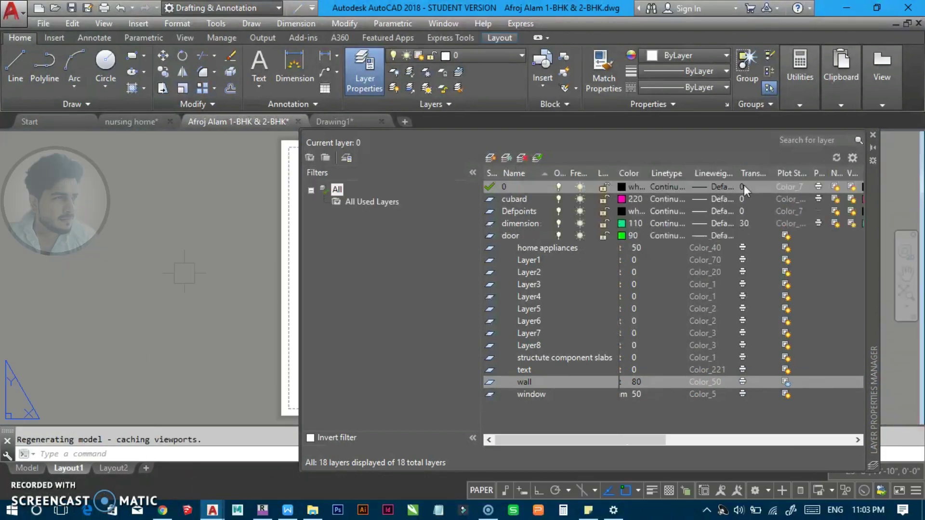
click(873, 148)
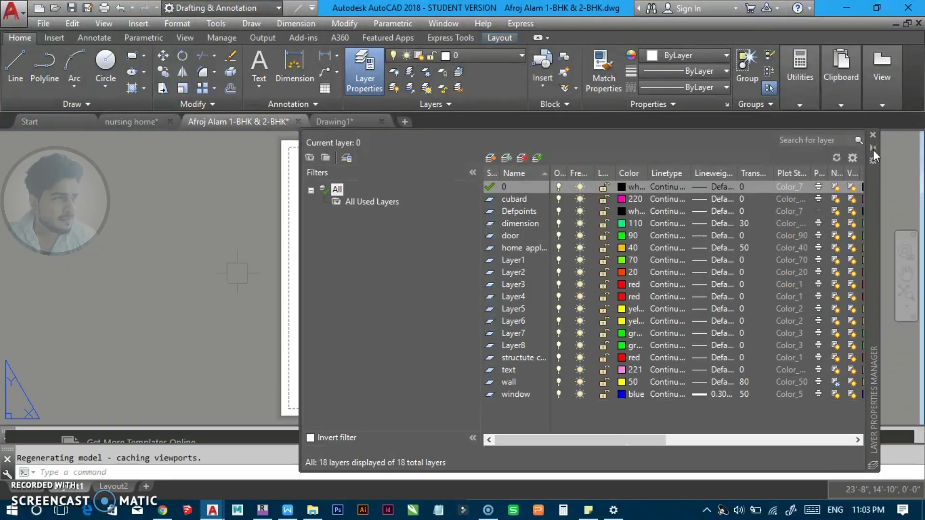
scroll(405, 212, up, 4)
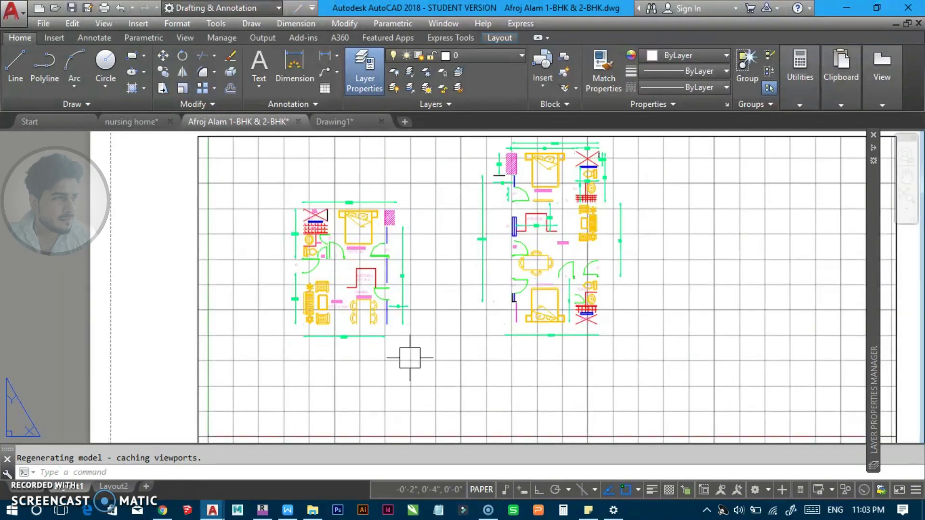
click(42, 488)
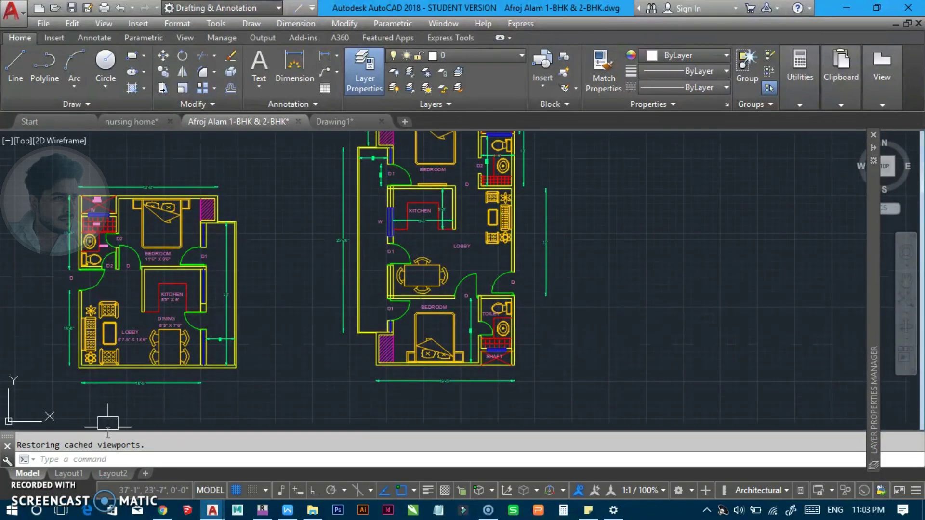
Expand the Layer Properties Manager and scroll its table back to the On/Freeze/Lock columns.
click(873, 149)
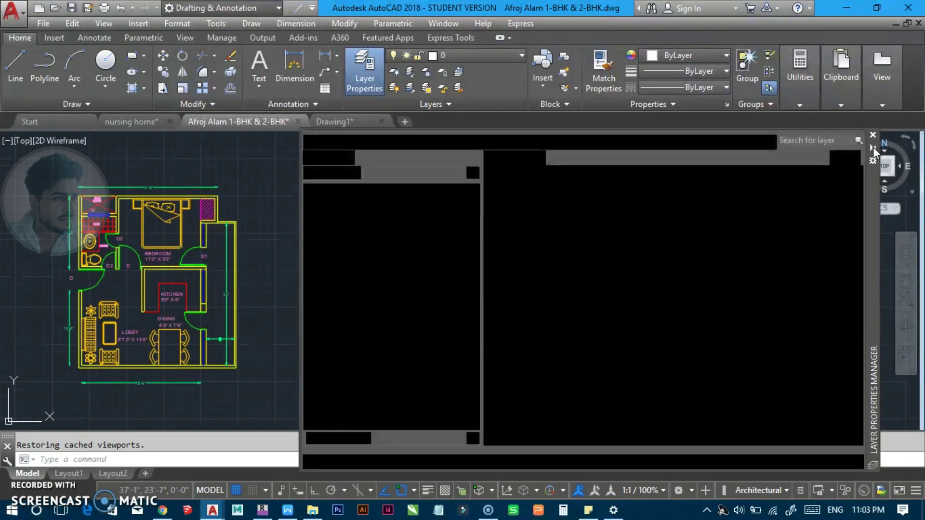
click(645, 439)
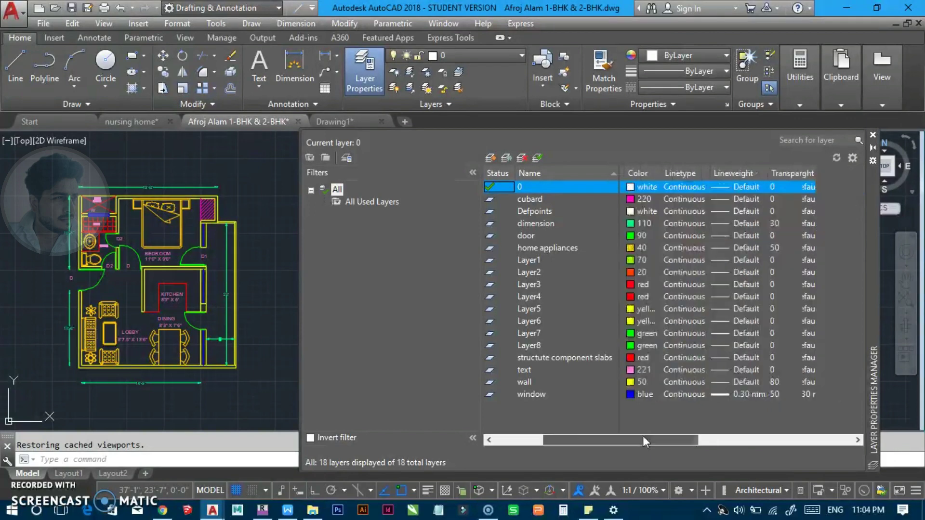
drag(642, 439, 691, 437)
click(848, 383)
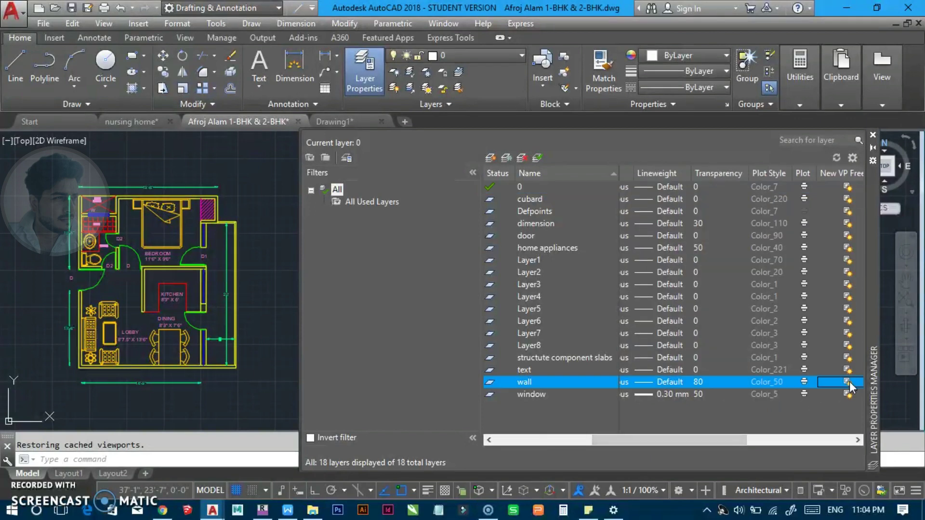
mouse_move(682, 441)
mouse_down()
mouse_move(733, 438)
mouse_move(554, 440)
mouse_up()
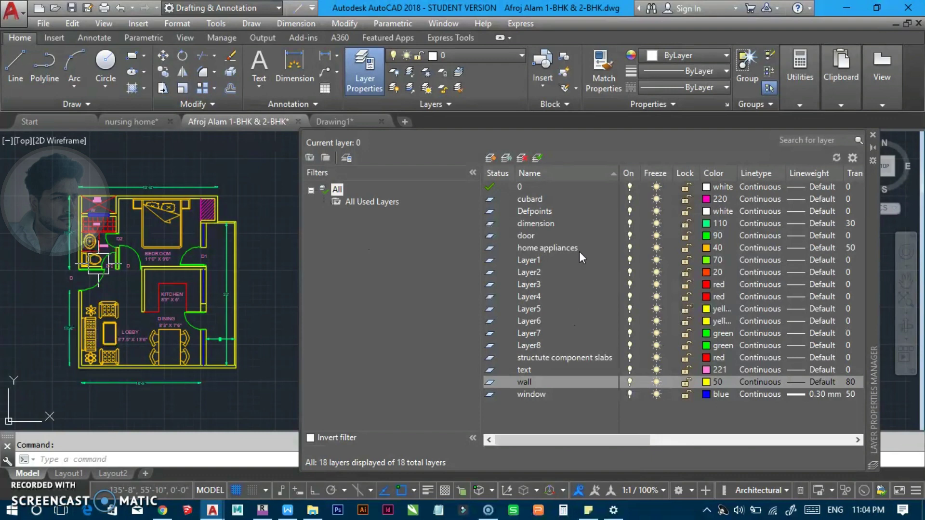
Switch off Layer3, Layer5, Layer1 and Layer7; freeze home appliances and Layer6.
click(629, 284)
click(629, 309)
click(629, 334)
ctrl+click(630, 260)
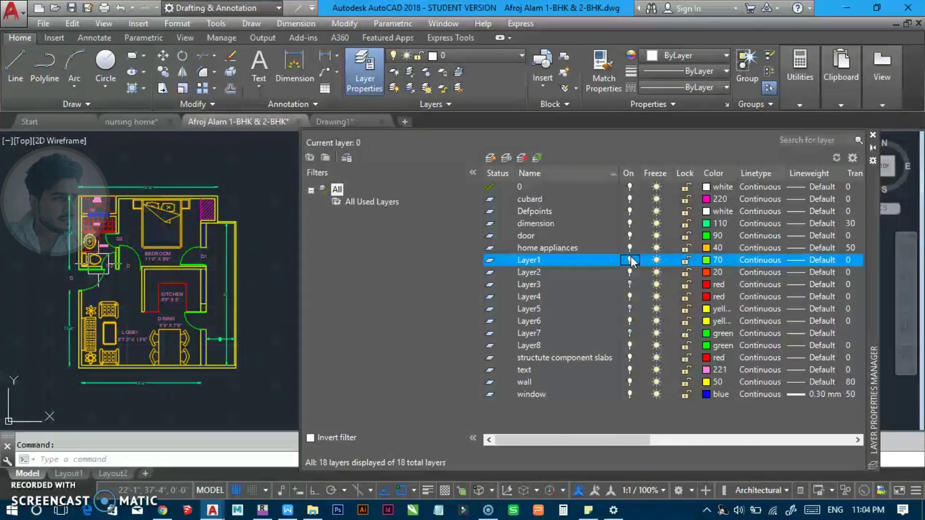
click(656, 247)
click(656, 321)
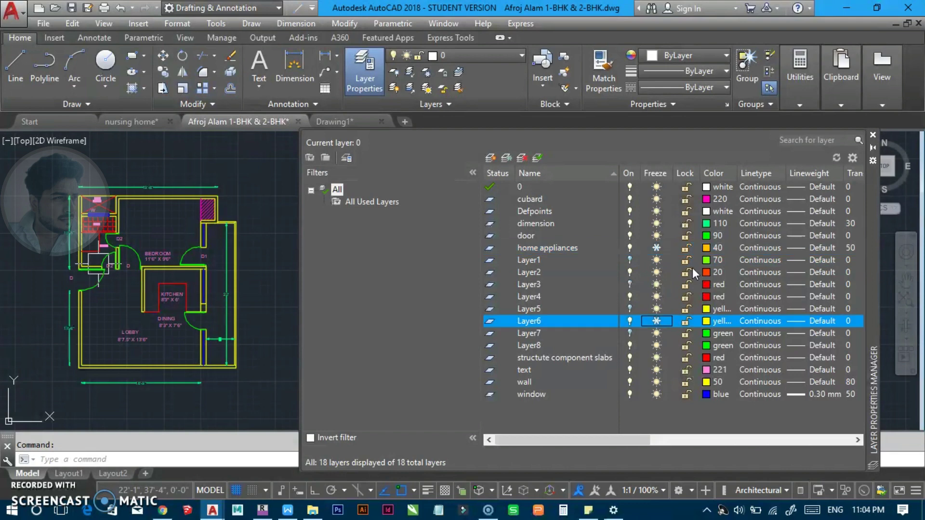
Lock Layer1, Layer5 and Layer8, leave dimension unlocked, and thaw home appliances.
click(686, 260)
click(686, 309)
click(686, 345)
ctrl+click(686, 223)
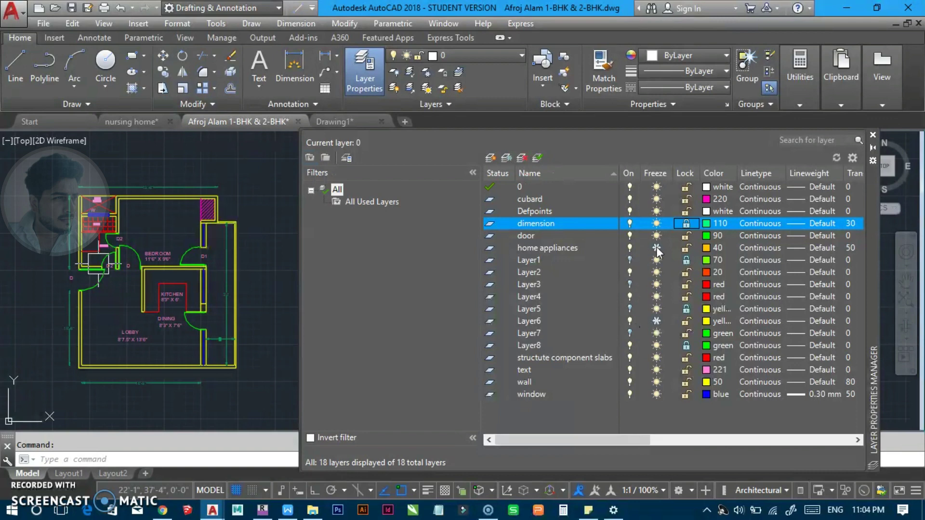
click(689, 222)
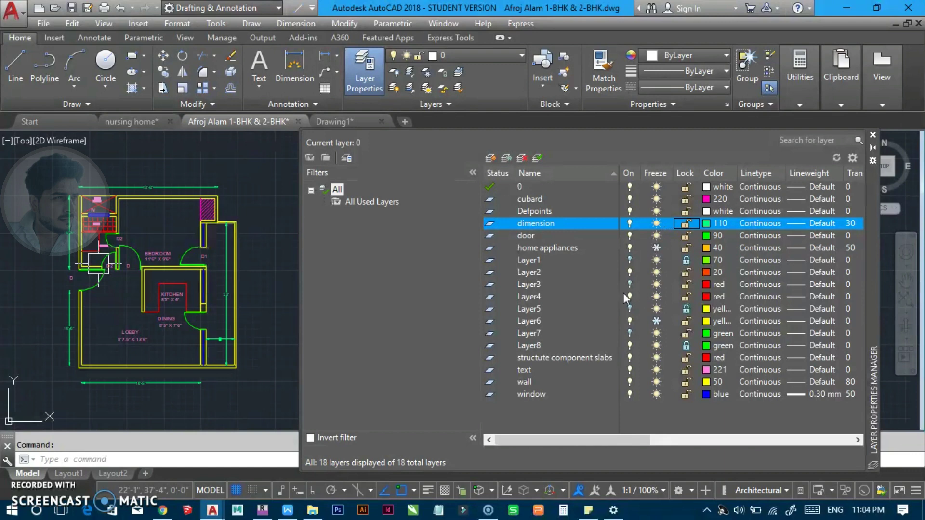
click(656, 247)
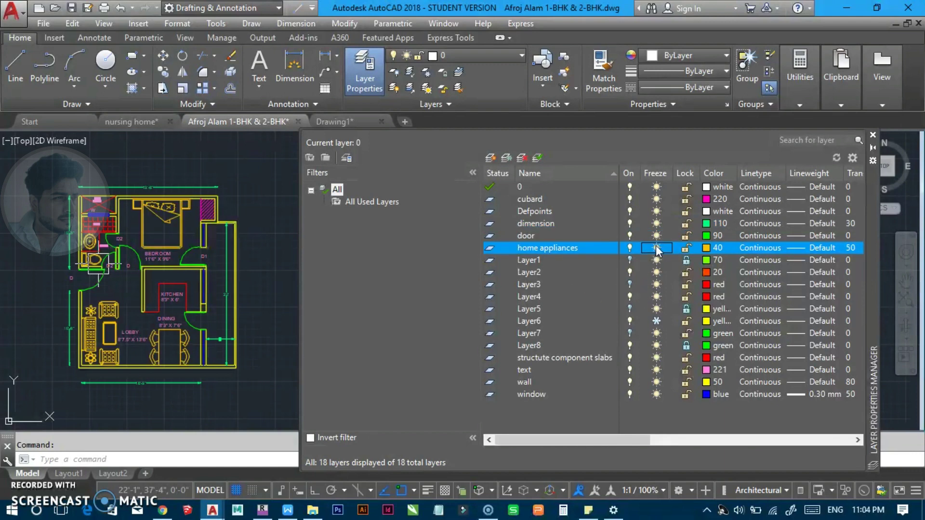
Cancel a new property filter, then switch off Layer4 and Layer2 and toggle Layer6.
click(310, 158)
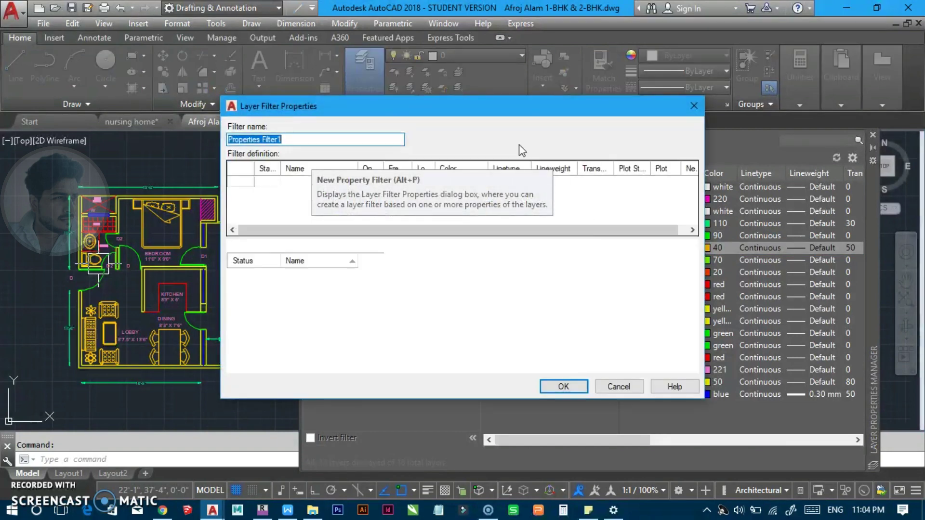
drag(552, 102, 554, 103)
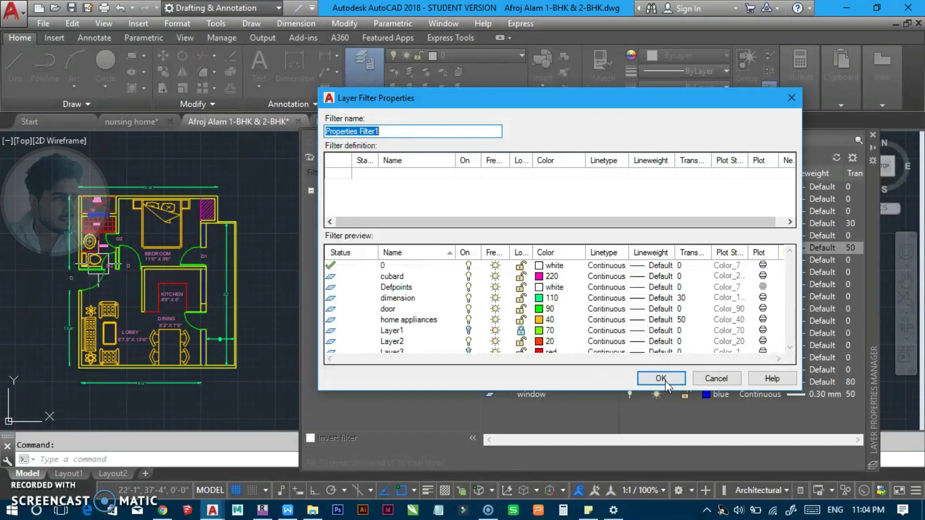
click(714, 379)
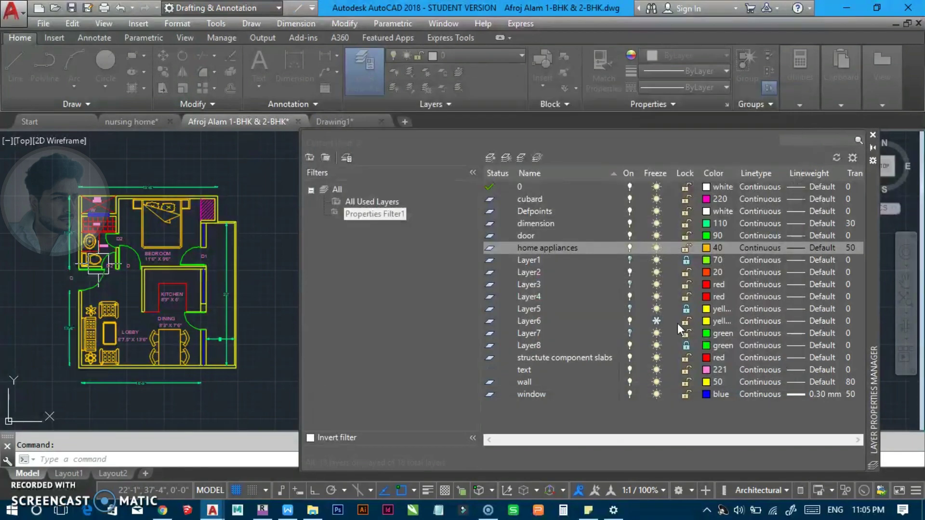
click(629, 297)
click(629, 272)
click(629, 321)
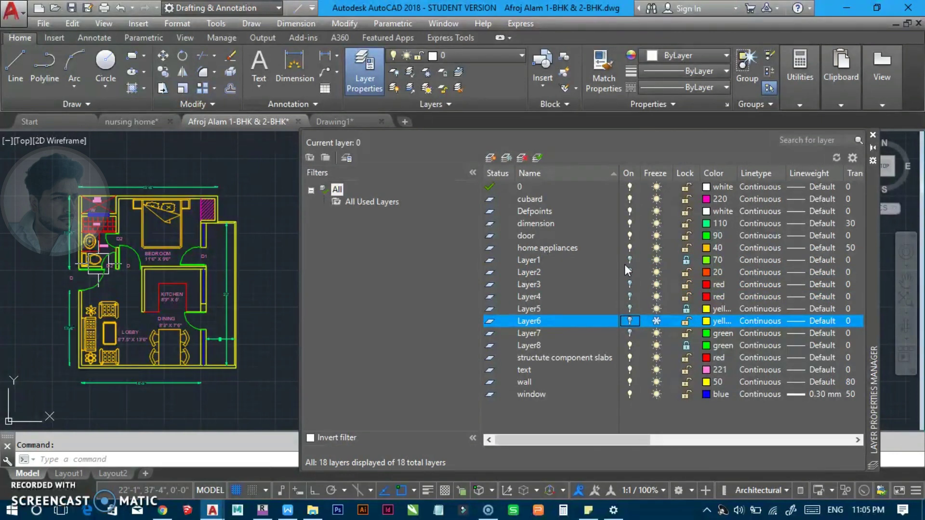
Create a property filter named 'on' that lists only layers switched on.
click(309, 158)
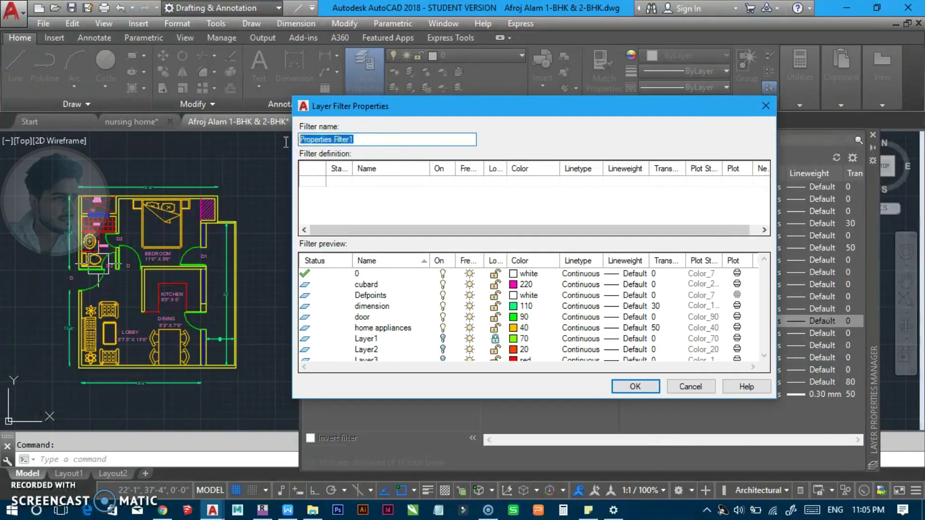
text(on)
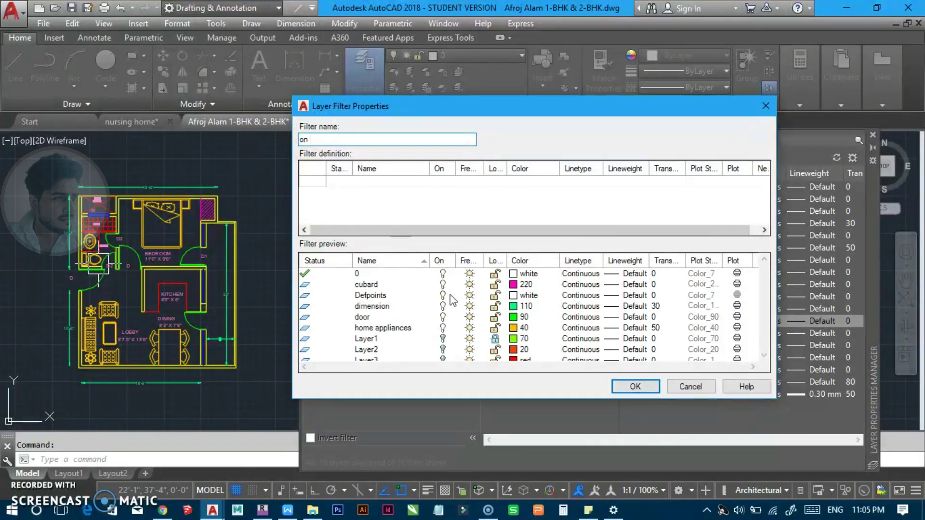
click(445, 181)
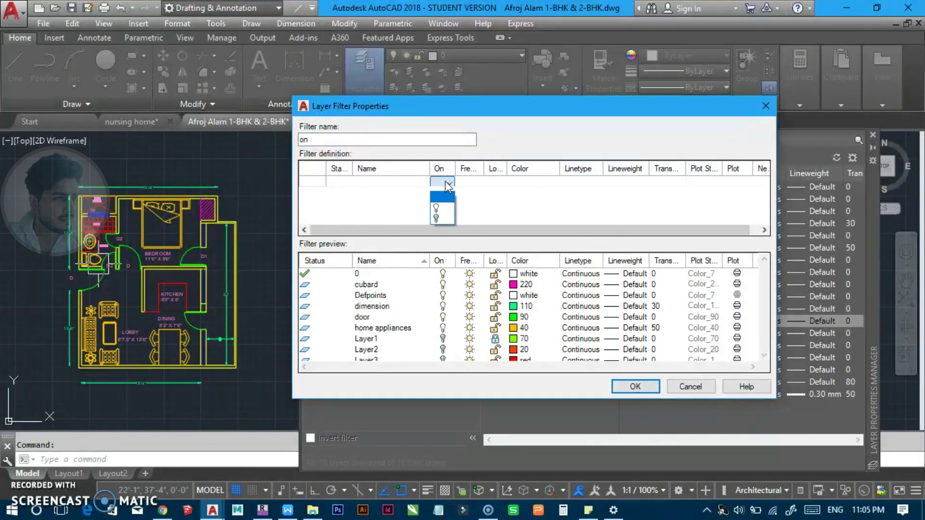
click(437, 210)
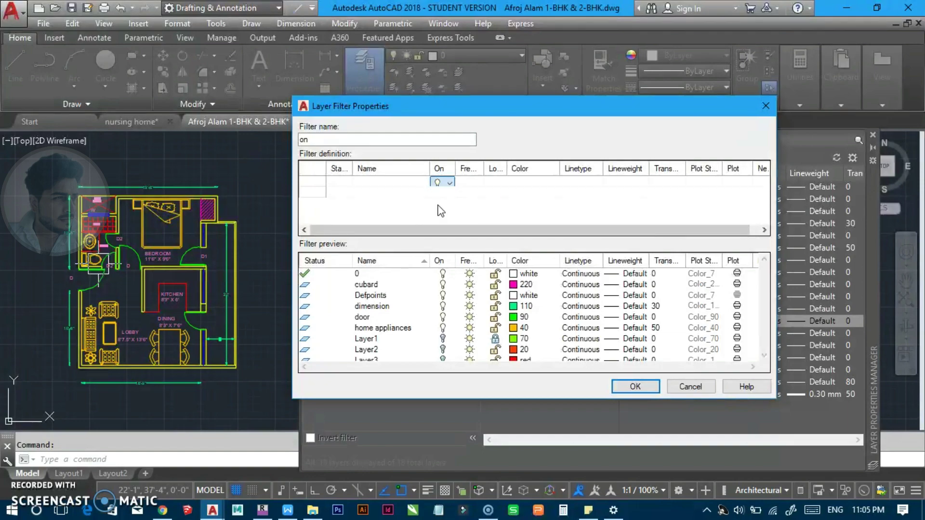
click(640, 384)
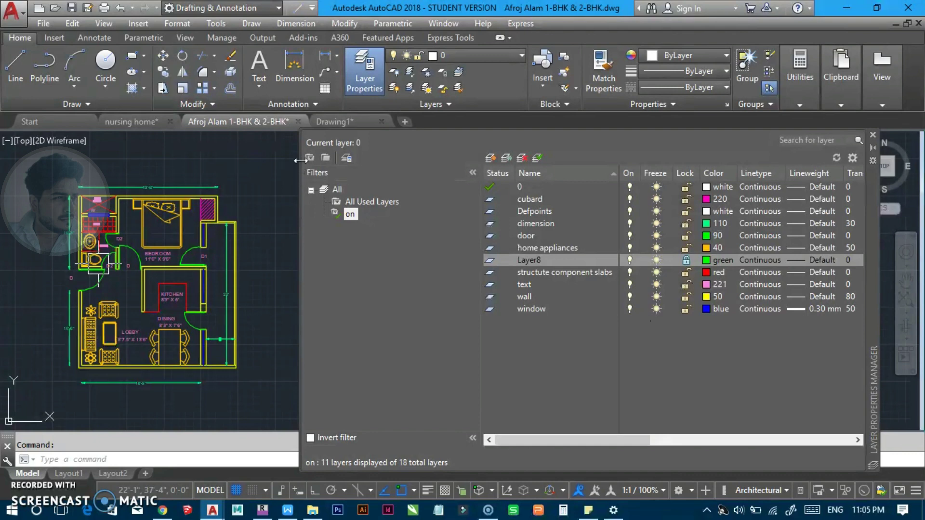
click(311, 158)
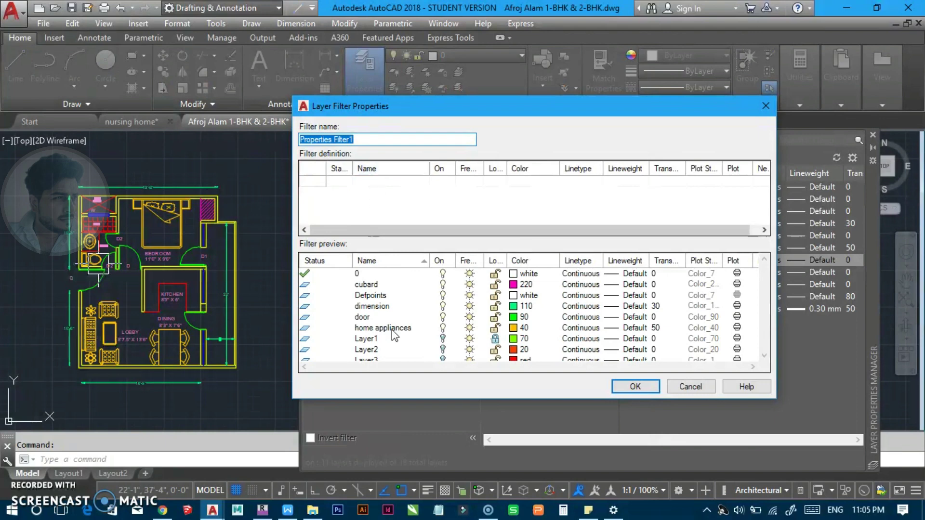
Try a first property filter with a * name criterion and close its definition.
click(383, 181)
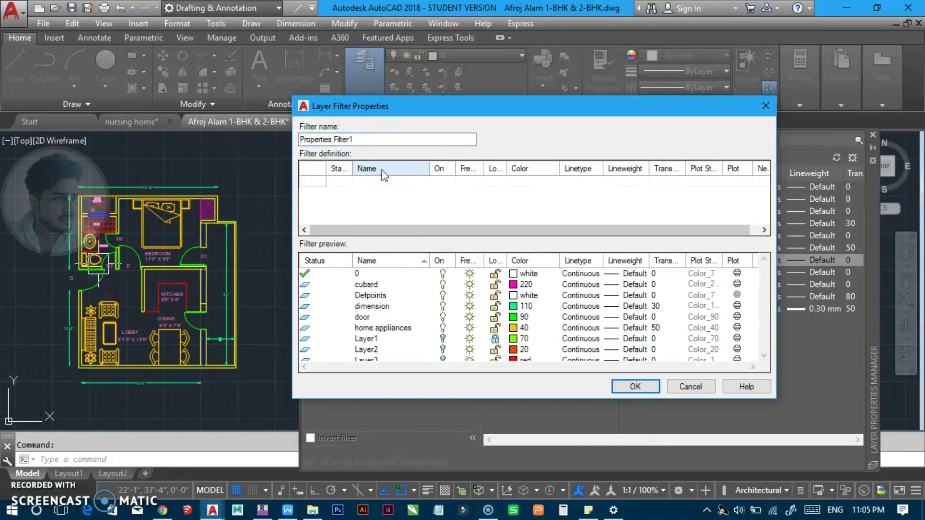
click(412, 182)
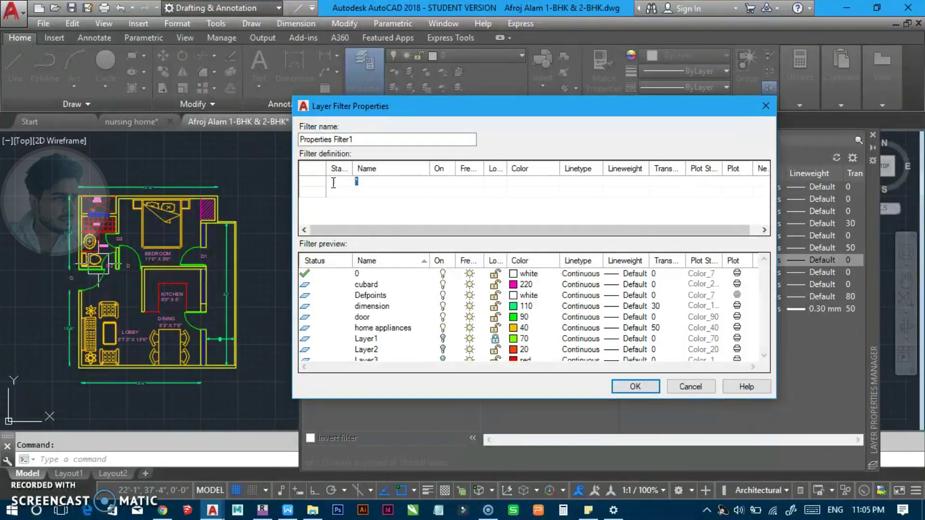
click(354, 186)
key(Return)
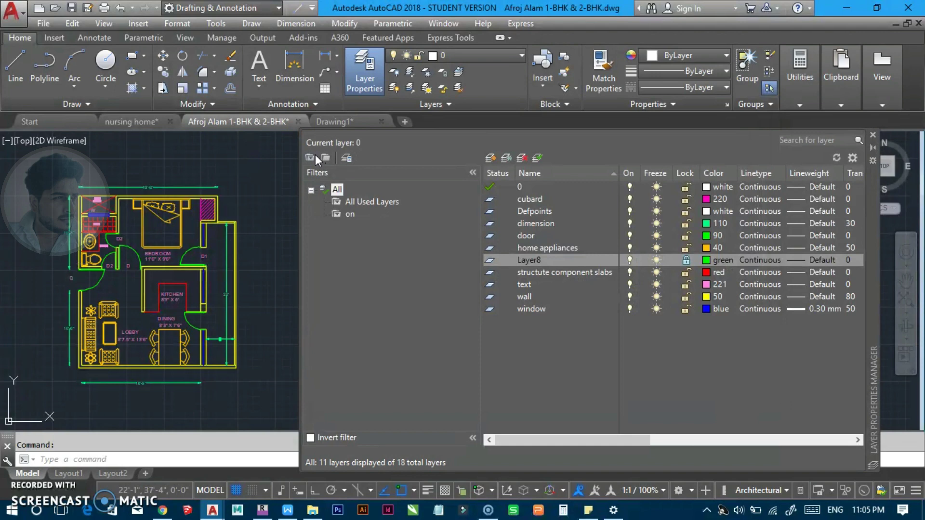
Create a property filter with name pattern l* that lists Layer1 through Layer8.
click(315, 154)
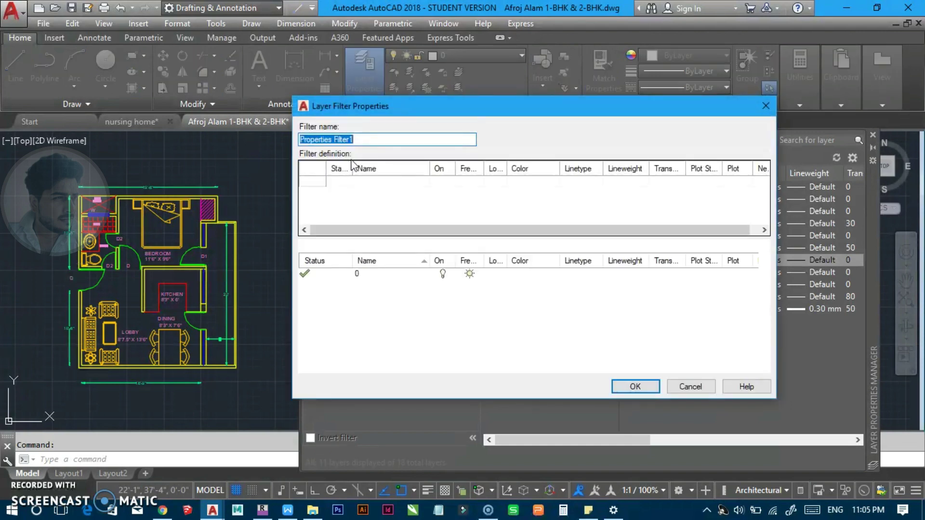
click(387, 179)
text(l*)
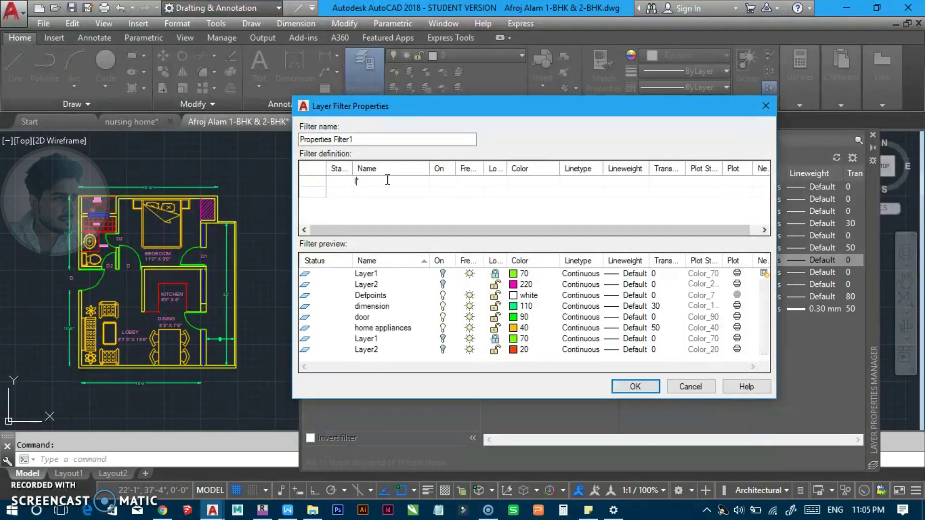
click(644, 386)
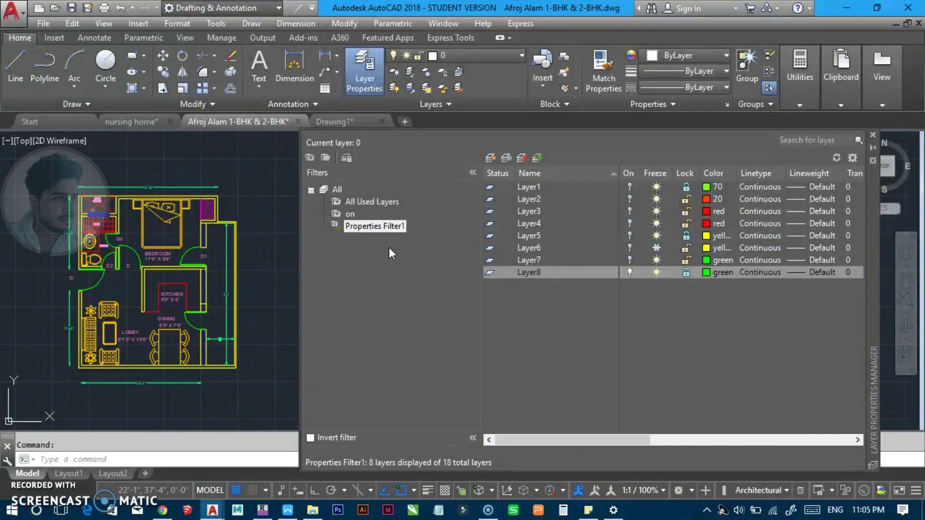
Rename the name-pattern filter to l.
right_click(374, 228)
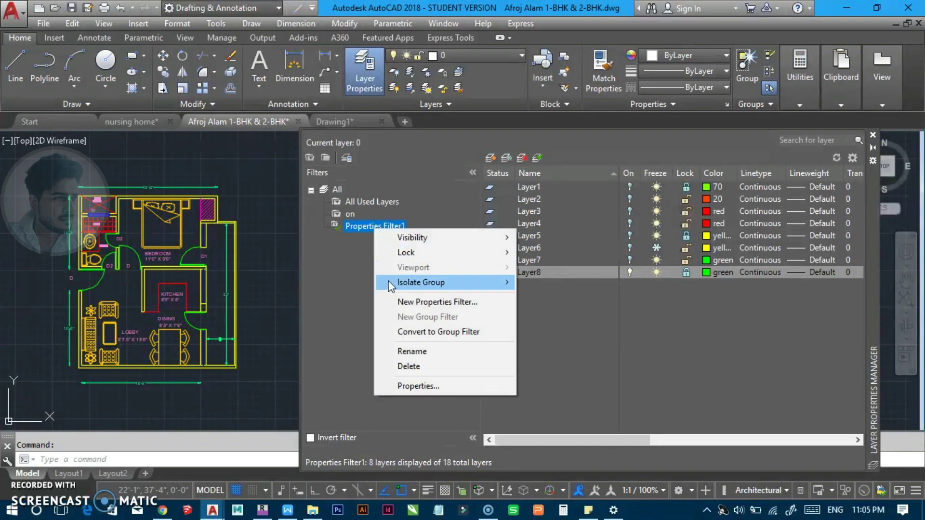
click(418, 351)
text(l)
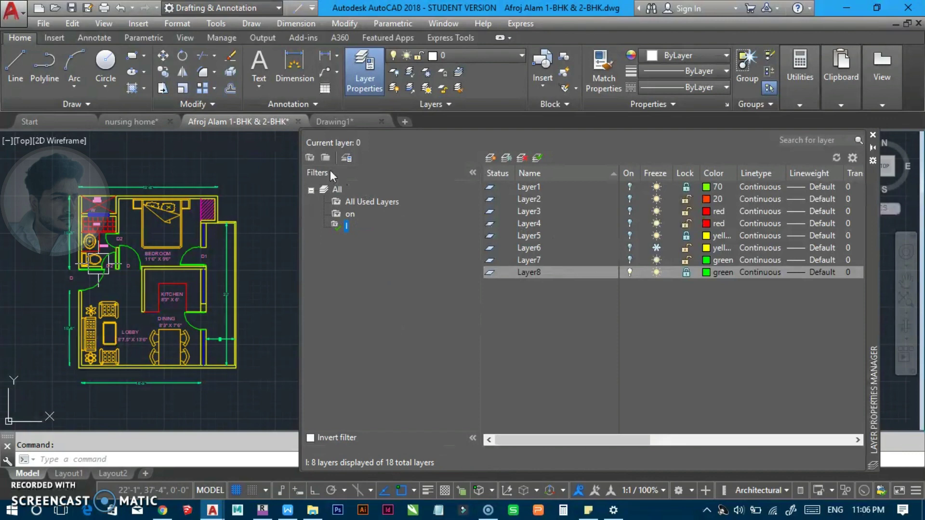
Add a property filter with Lock set to locked, listing Layer1, Layer5 and Layer8.
click(308, 157)
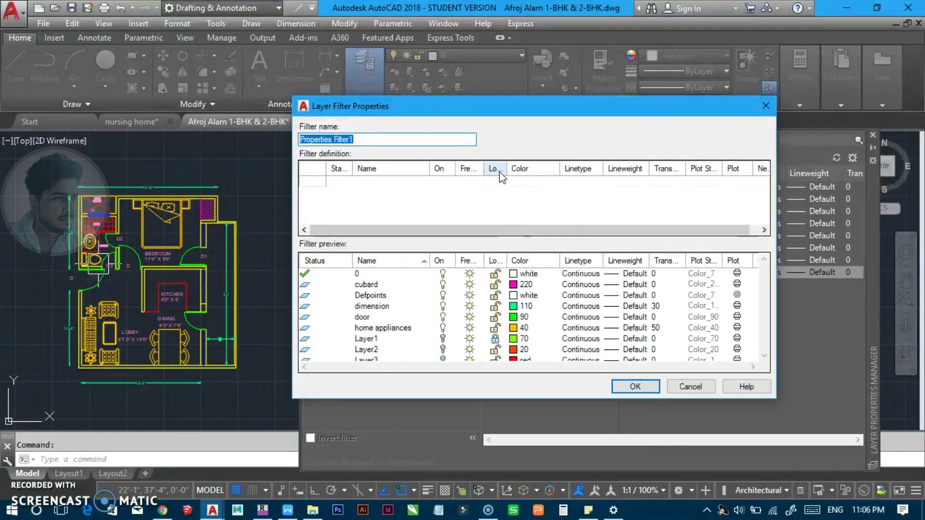
drag(506, 169, 511, 170)
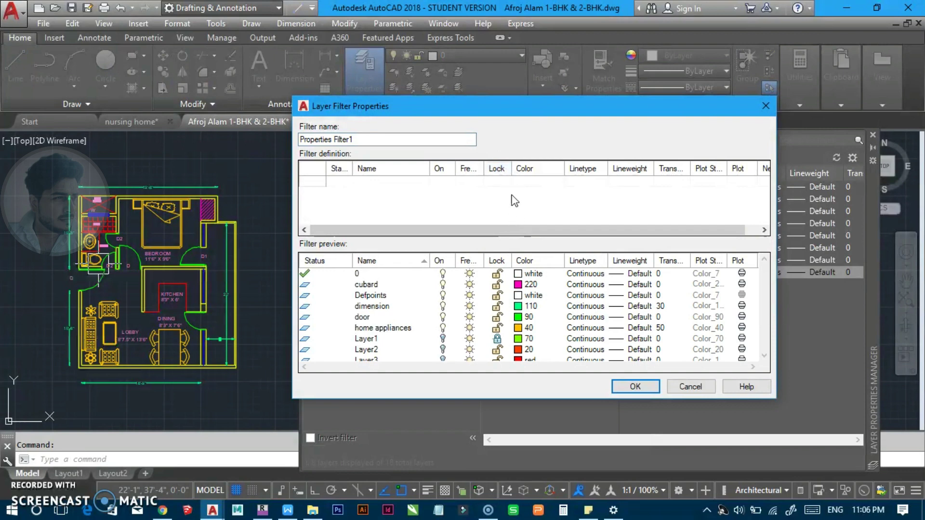
click(504, 182)
click(497, 216)
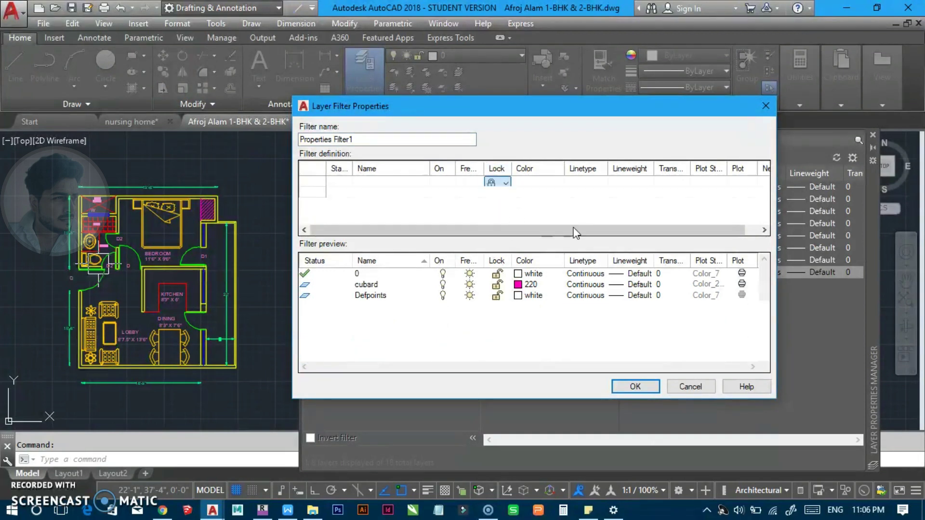
click(627, 386)
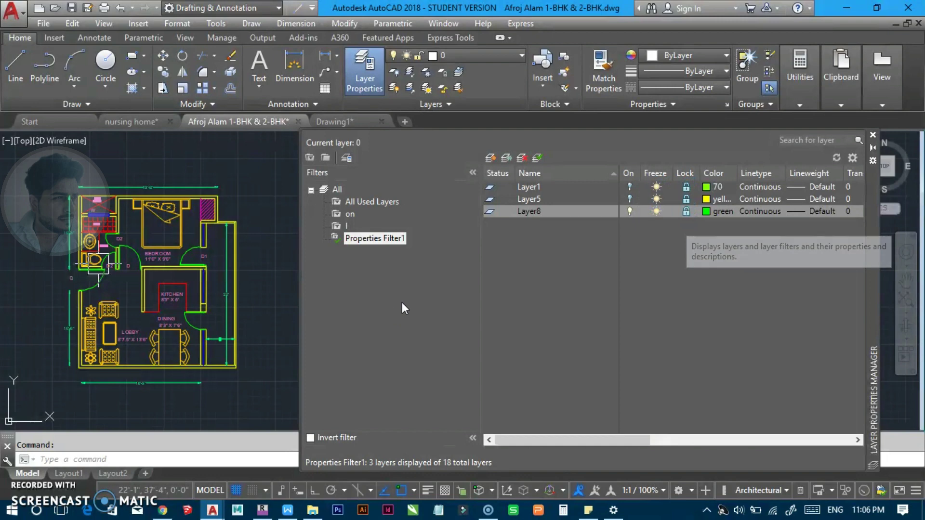
Show all layers, discard a trial property filter, and add a group filter named my.
click(337, 190)
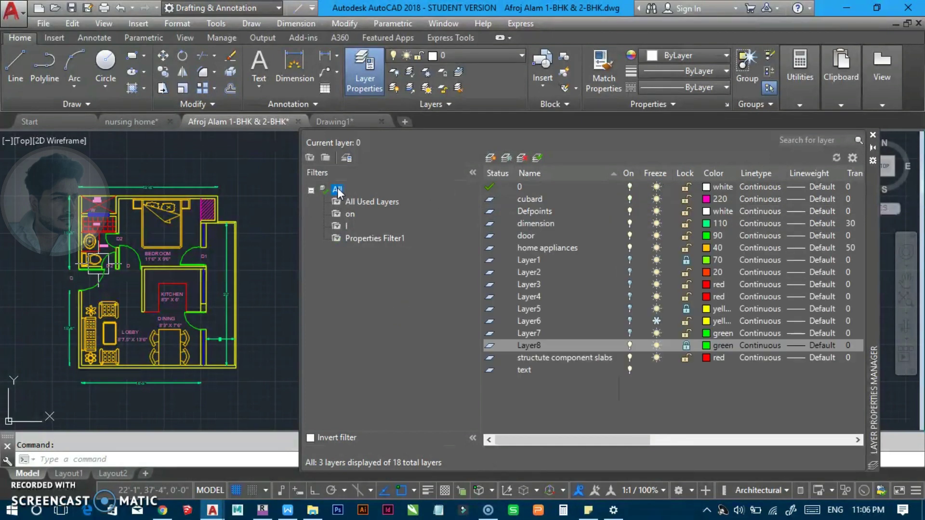
click(310, 158)
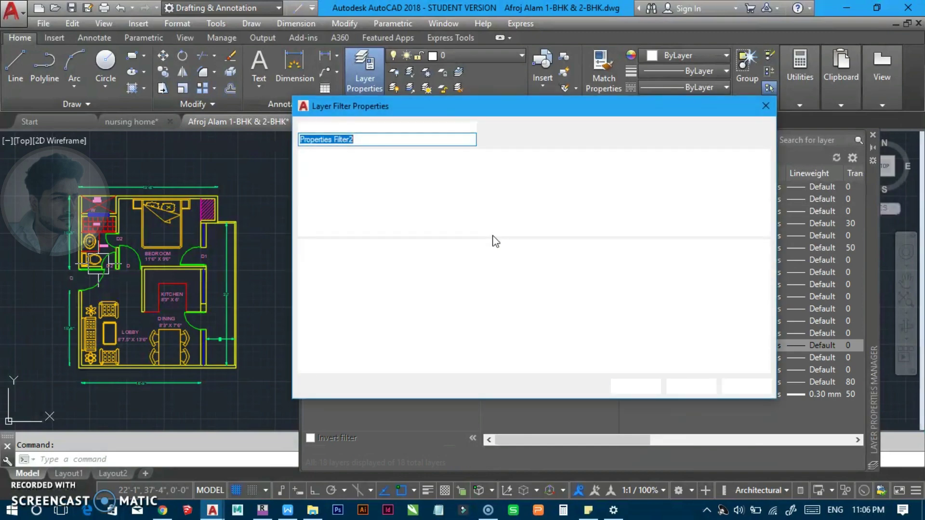
click(766, 107)
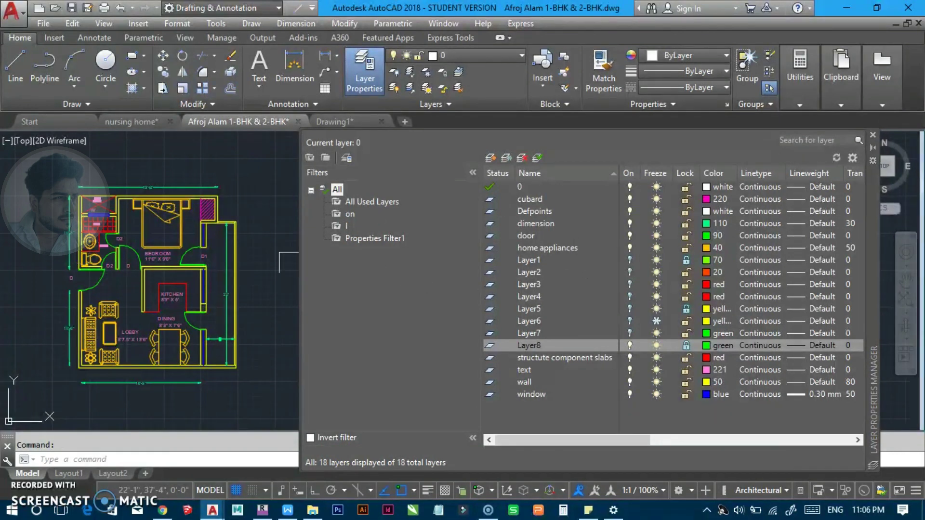
click(326, 158)
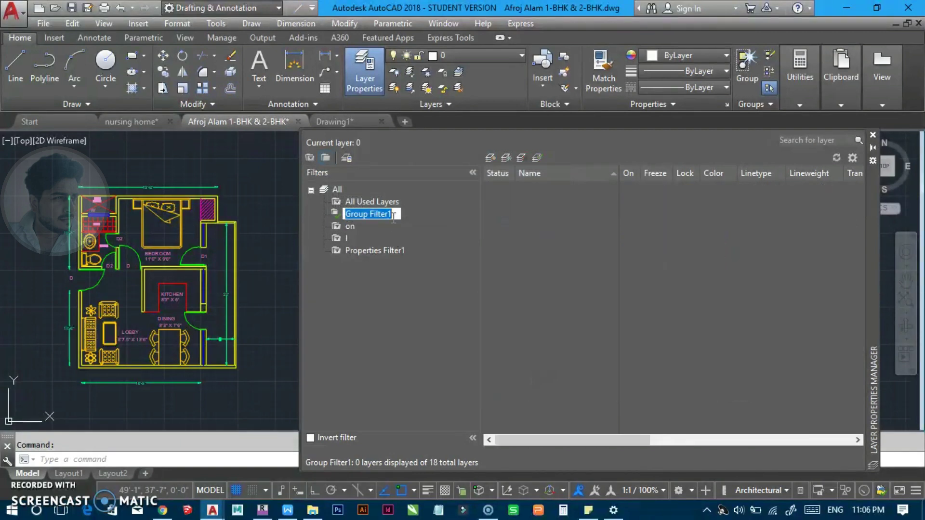
text(my)
key(Return)
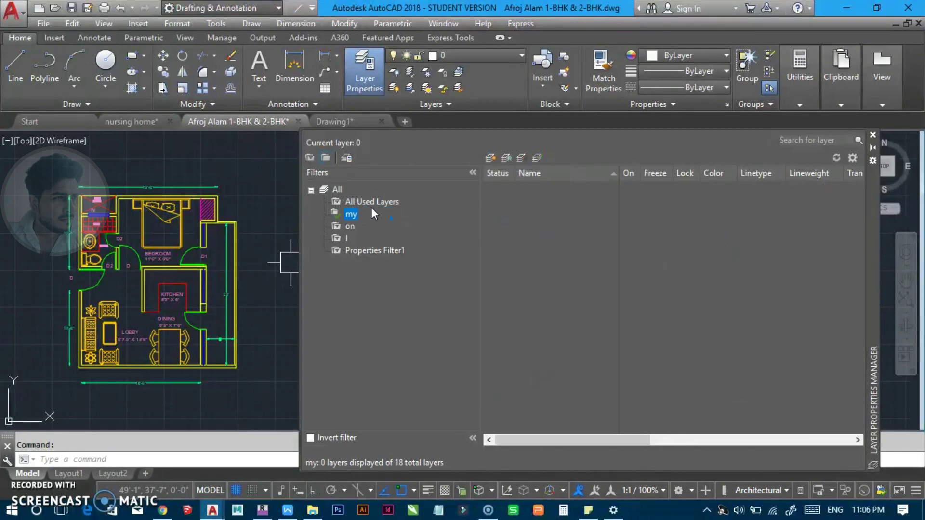
Drag Defpoints, dimension, Layer3 and Layer4 into the my group filter, then return to All.
click(336, 190)
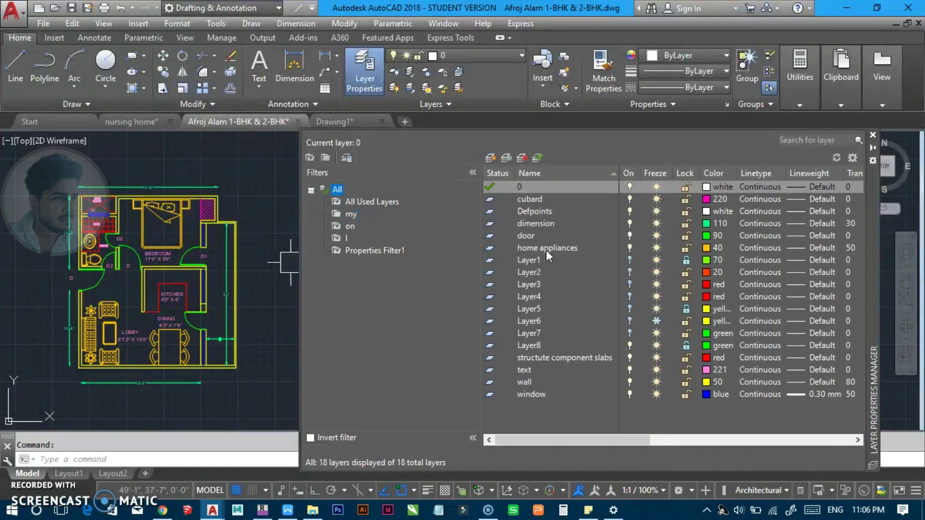
click(528, 210)
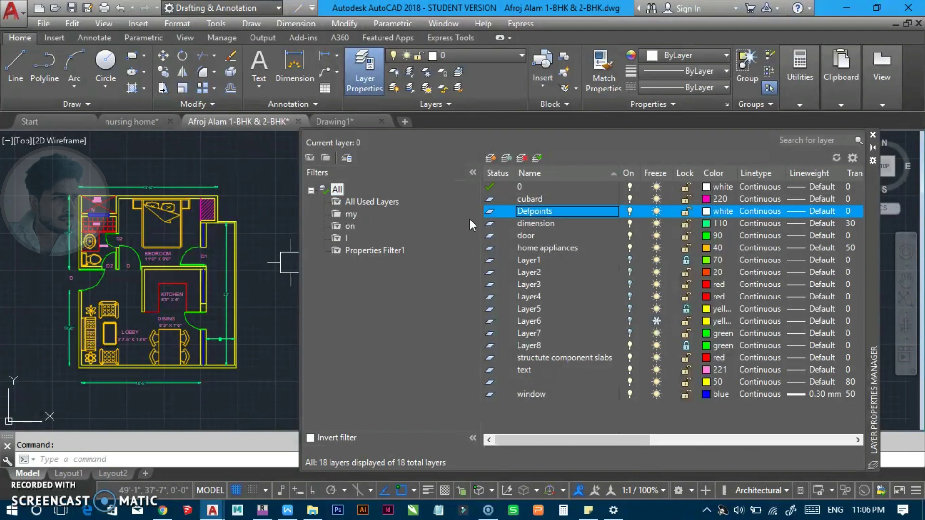
mouse_move(529, 224)
mouse_down()
mouse_move(426, 230)
mouse_move(525, 298)
mouse_move(350, 217)
mouse_up()
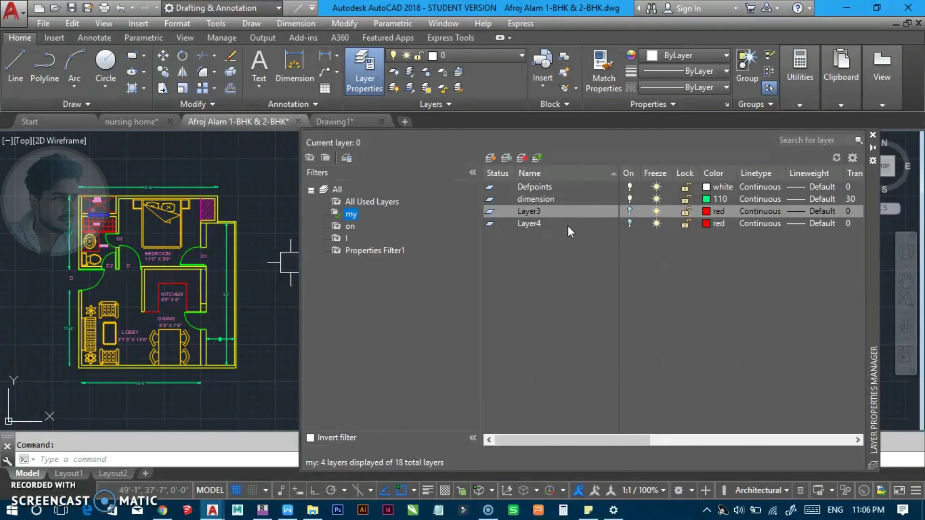
click(556, 282)
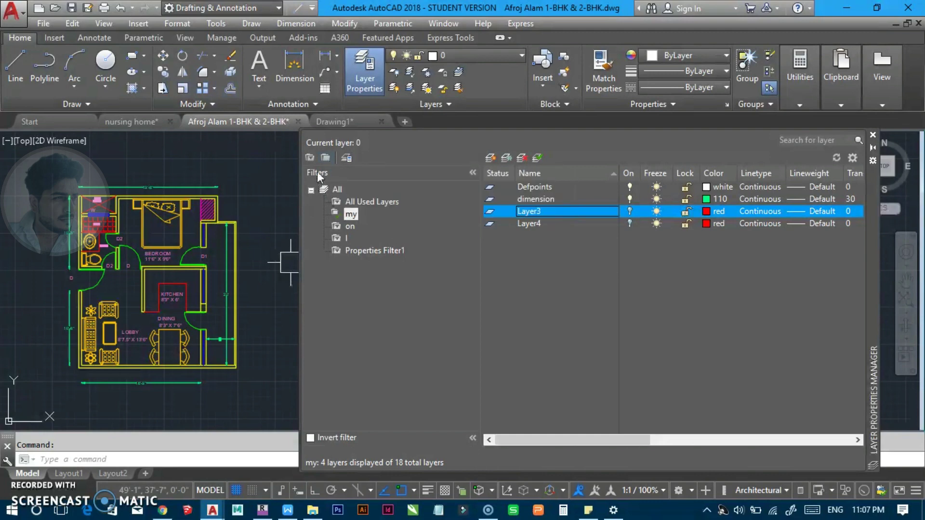
click(342, 189)
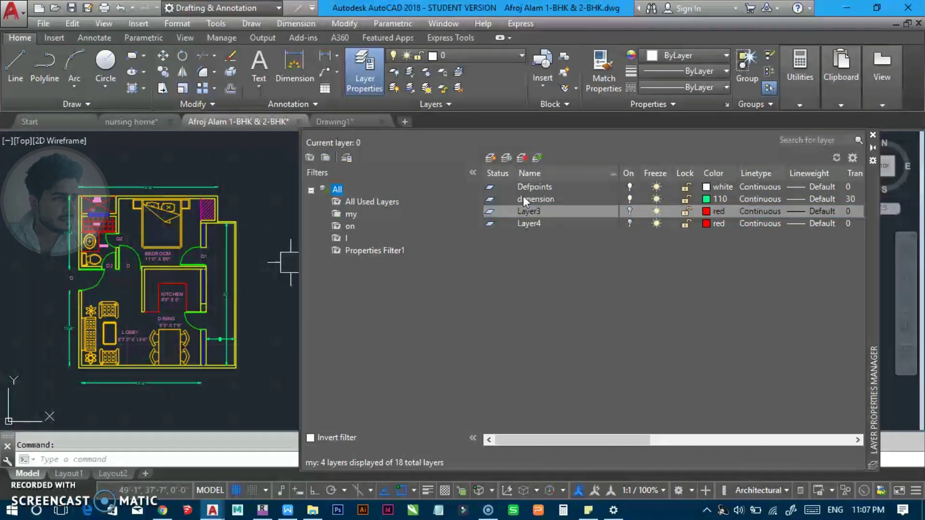
click(536, 195)
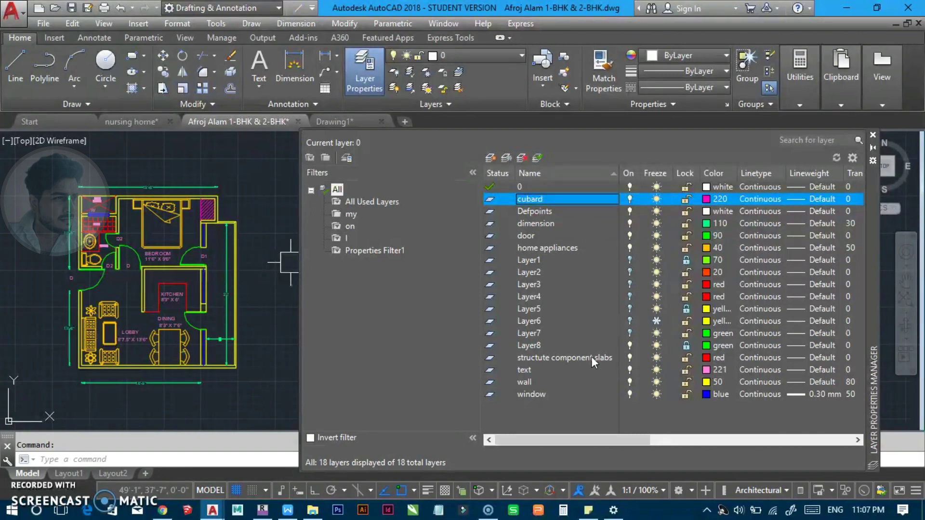
Turn on Layer1 through Layer7 via their light bulbs in the On column.
click(628, 260)
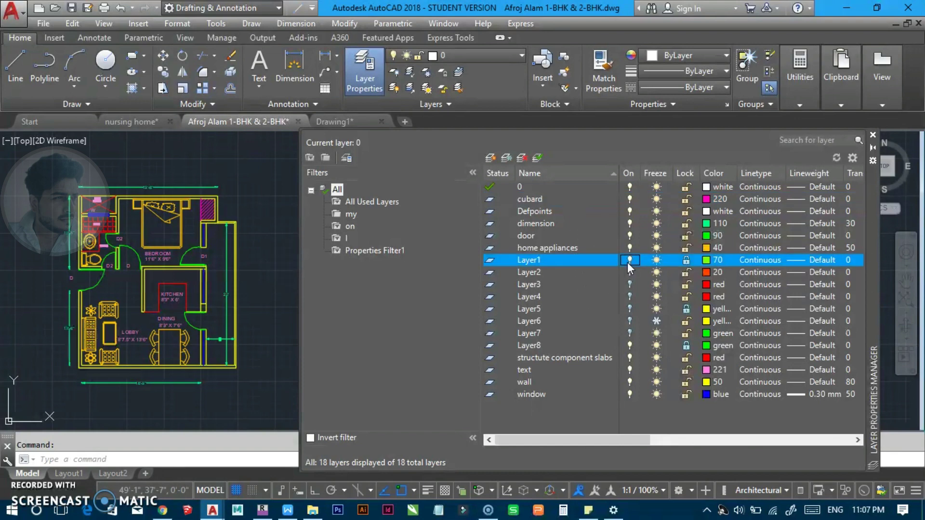
click(629, 284)
click(629, 309)
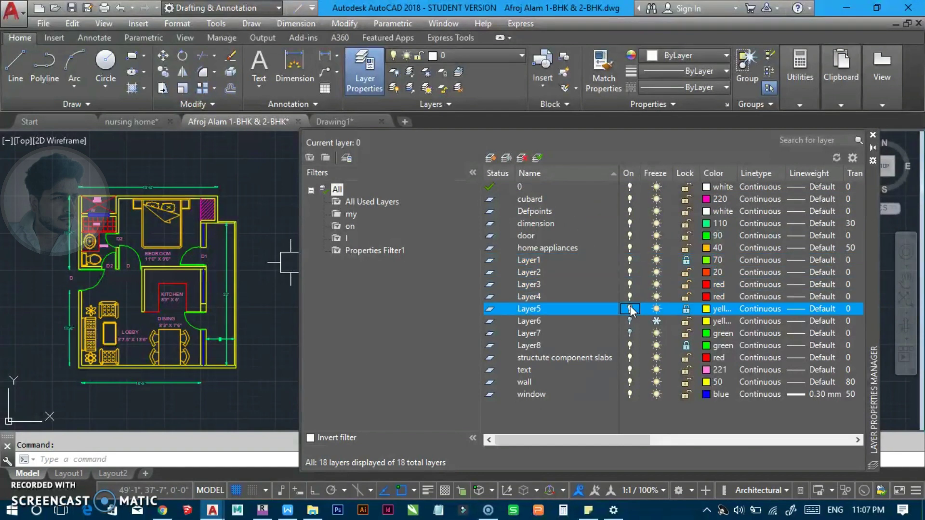
click(629, 320)
click(629, 332)
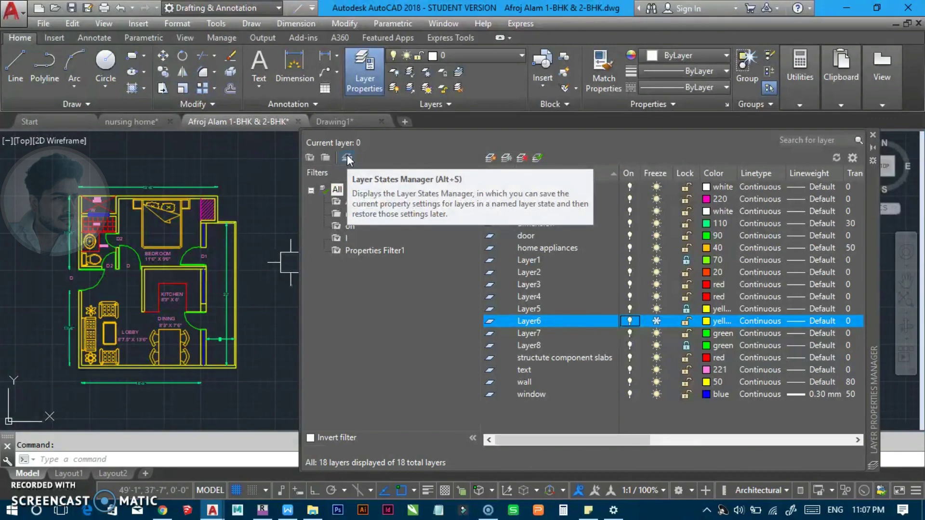
Save the current layer settings as a new layer state named a.
click(347, 158)
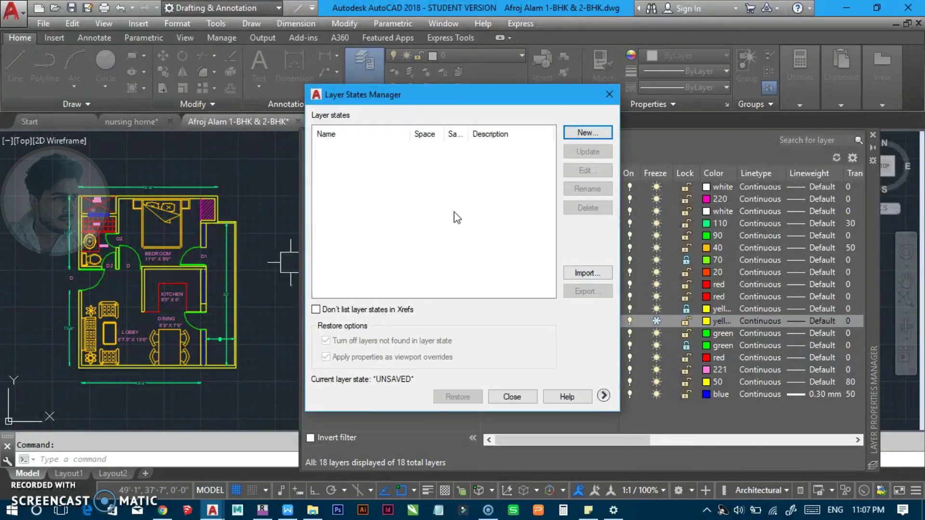
drag(457, 103, 151, 138)
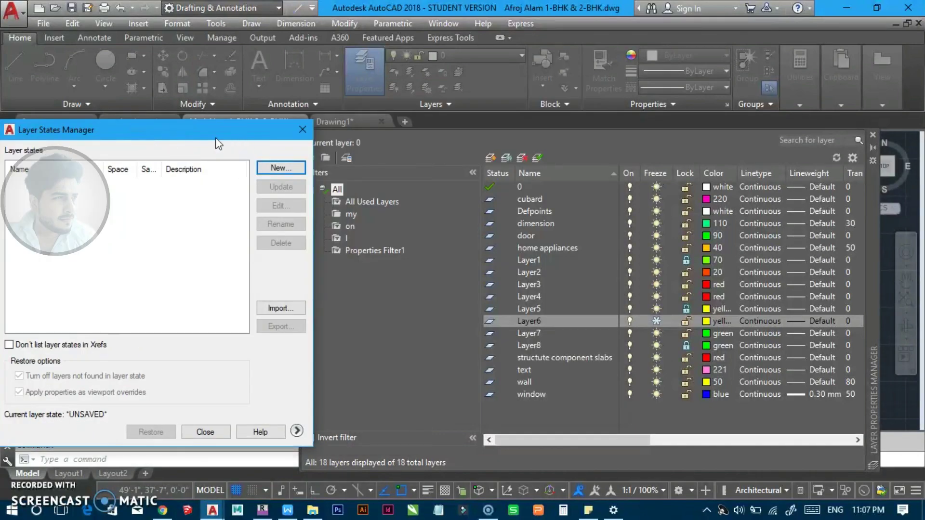
drag(218, 138, 460, 139)
click(531, 171)
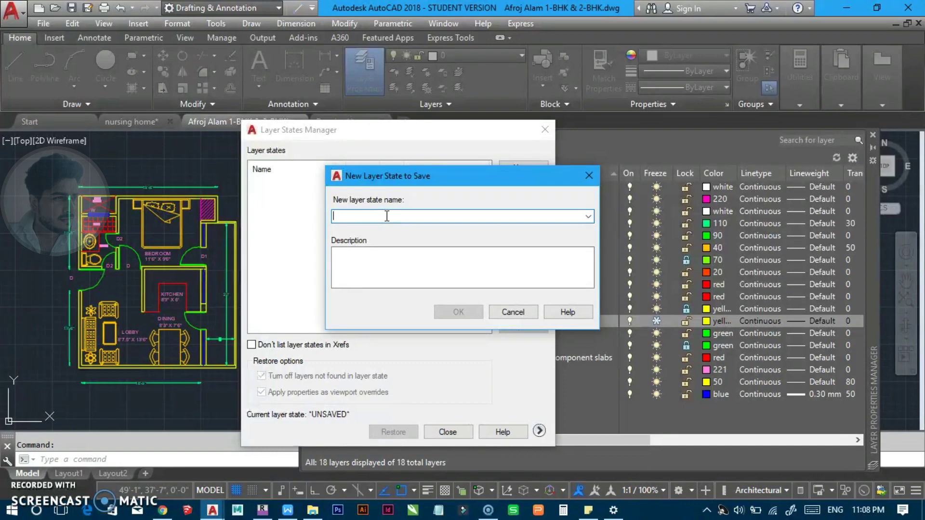
text(a)
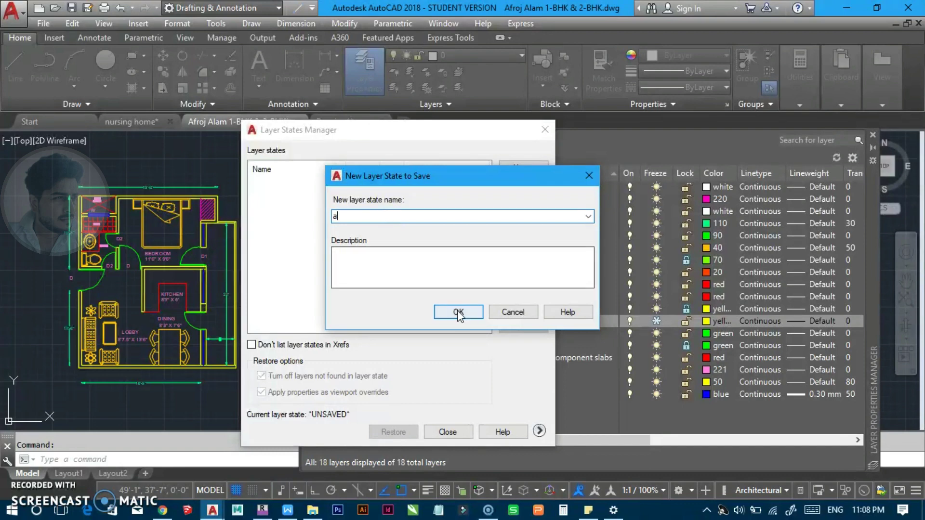
click(458, 312)
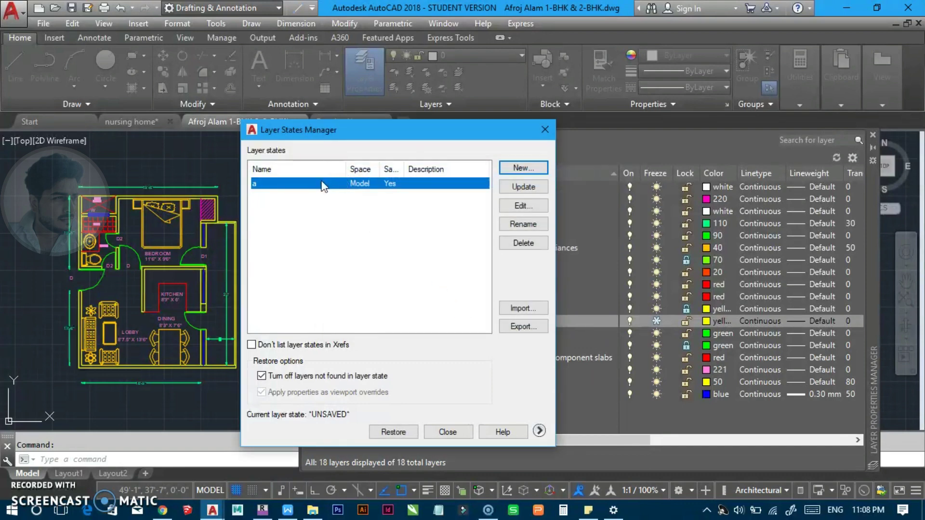
Export layer state a to the Desktop as a.las and close the manager.
click(524, 327)
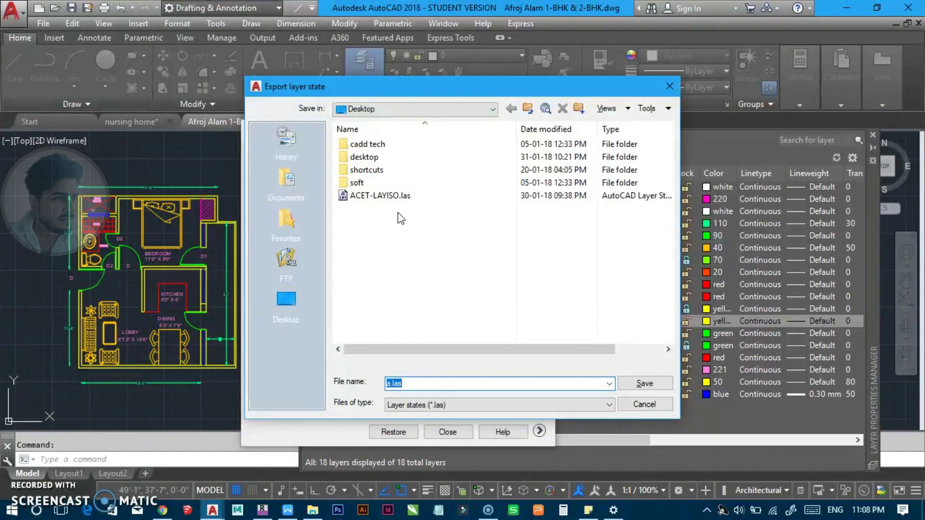
click(296, 302)
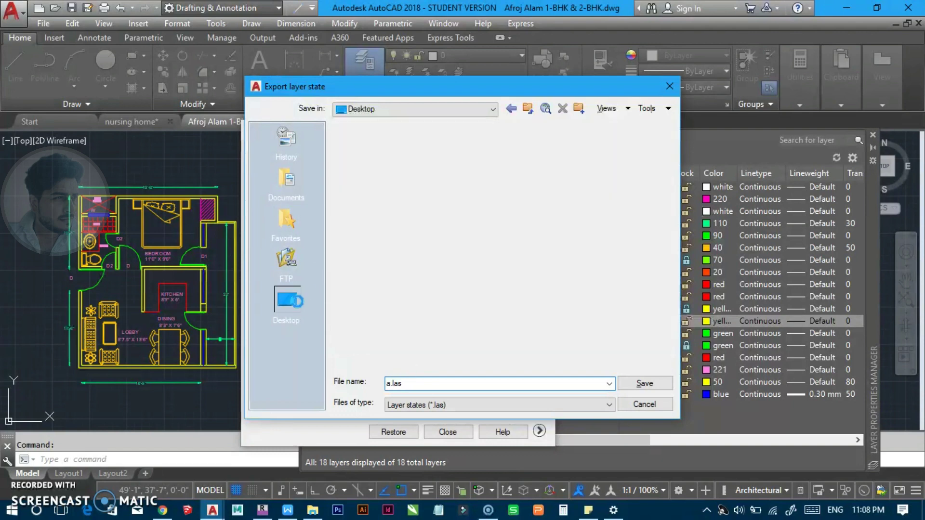
double_click(420, 380)
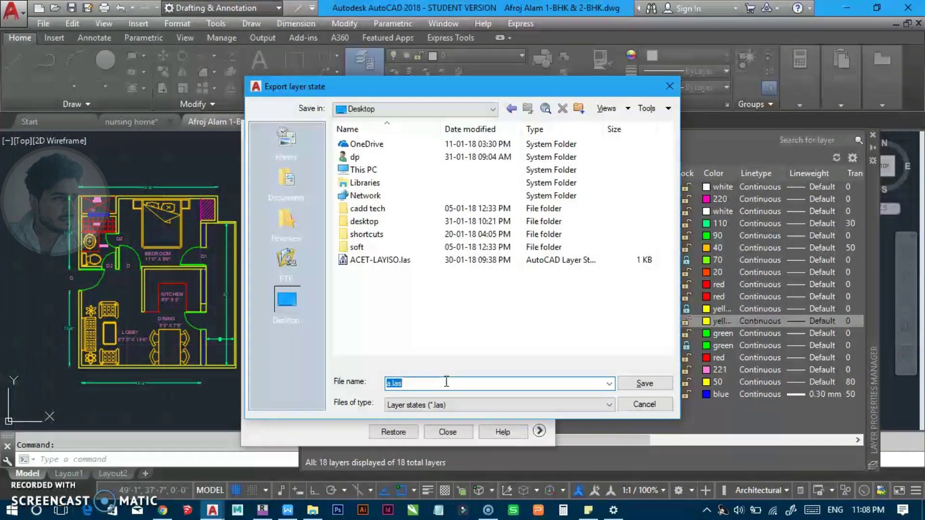
click(647, 384)
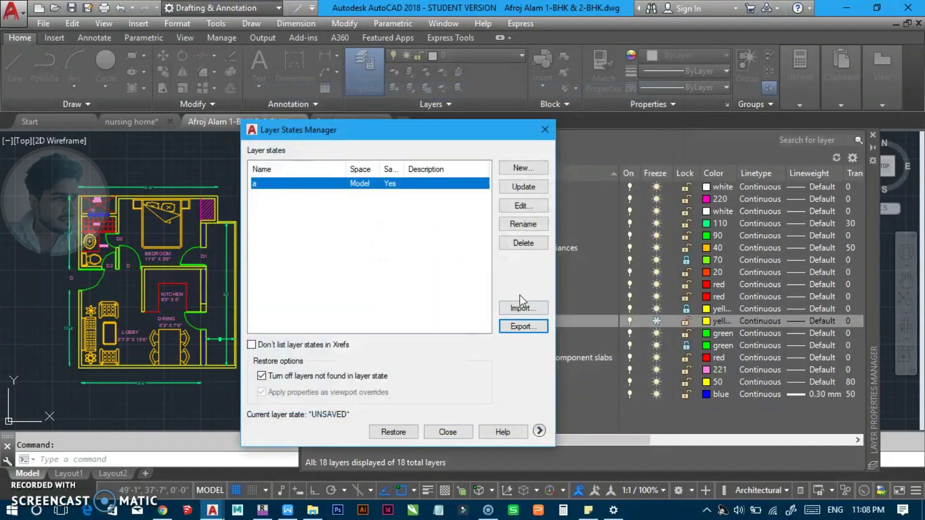
click(545, 130)
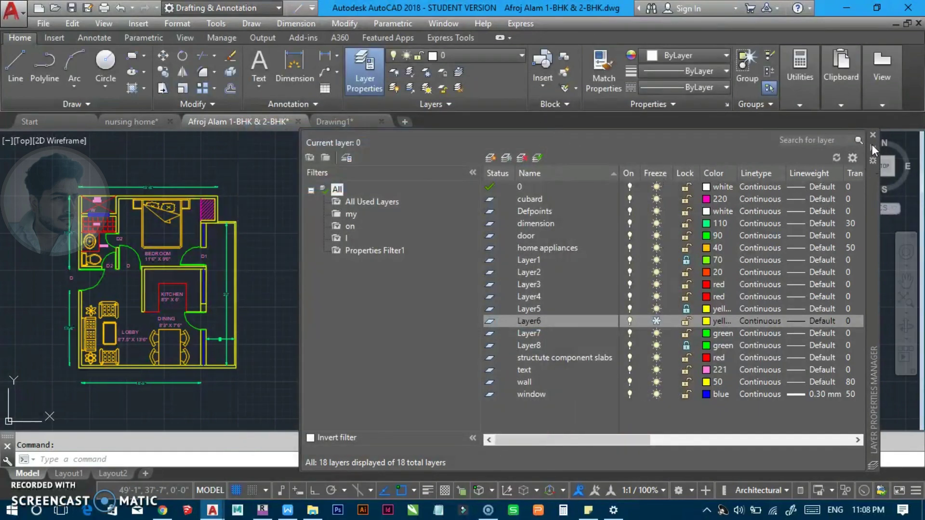
Start new drawing Drawing2 and view its Layer Properties, which contain only layer 0.
click(873, 135)
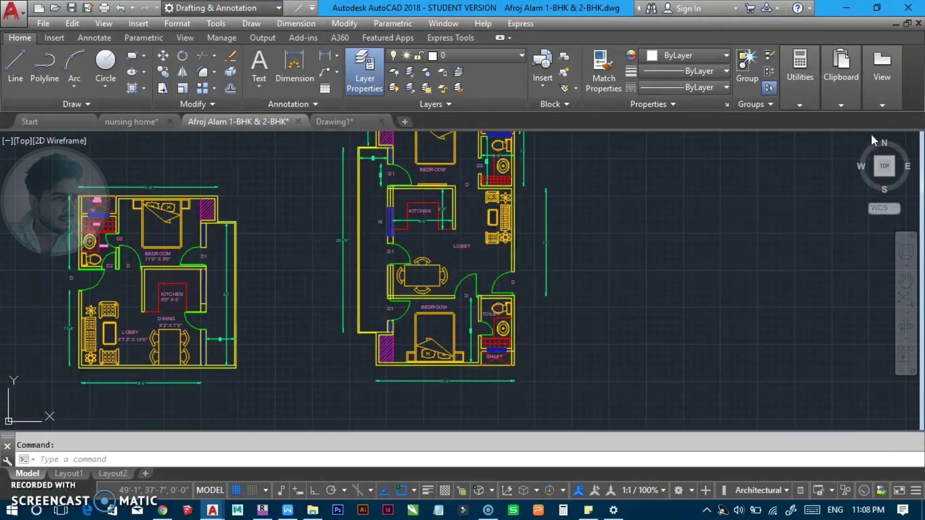
click(405, 122)
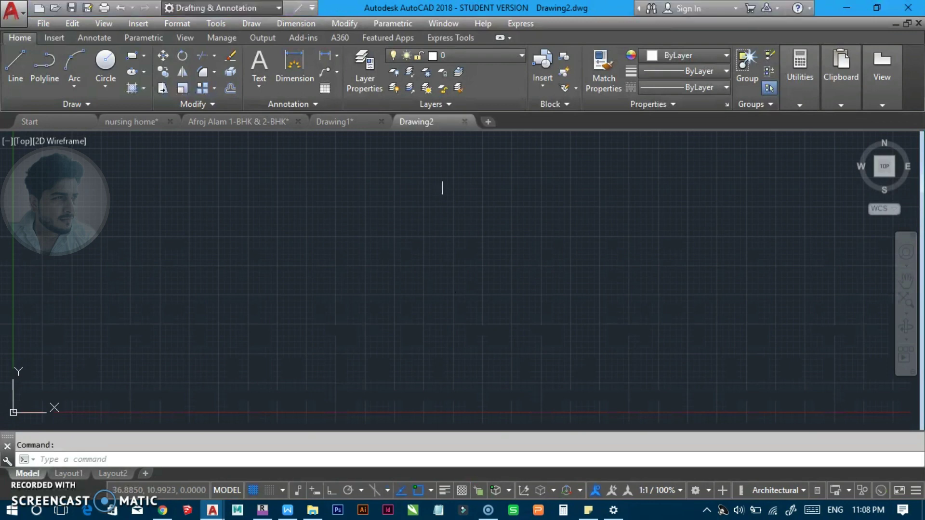
click(489, 56)
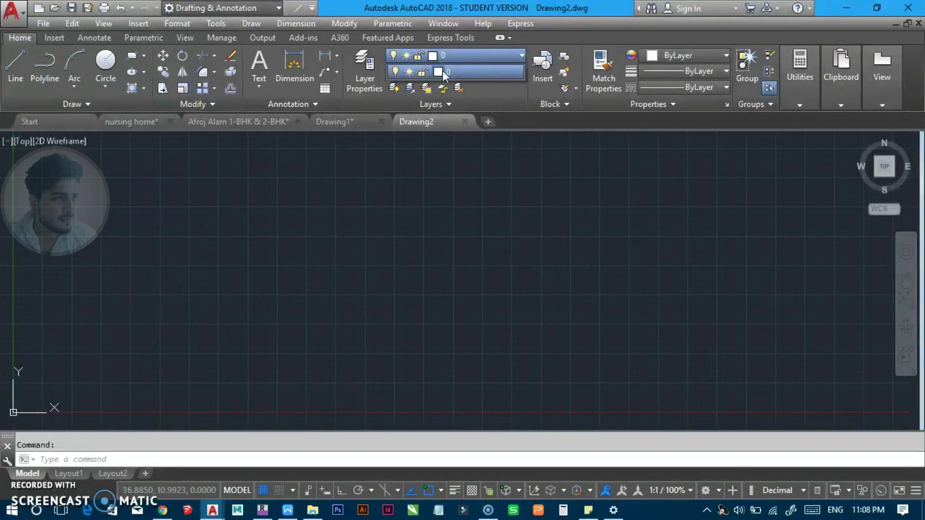
click(481, 57)
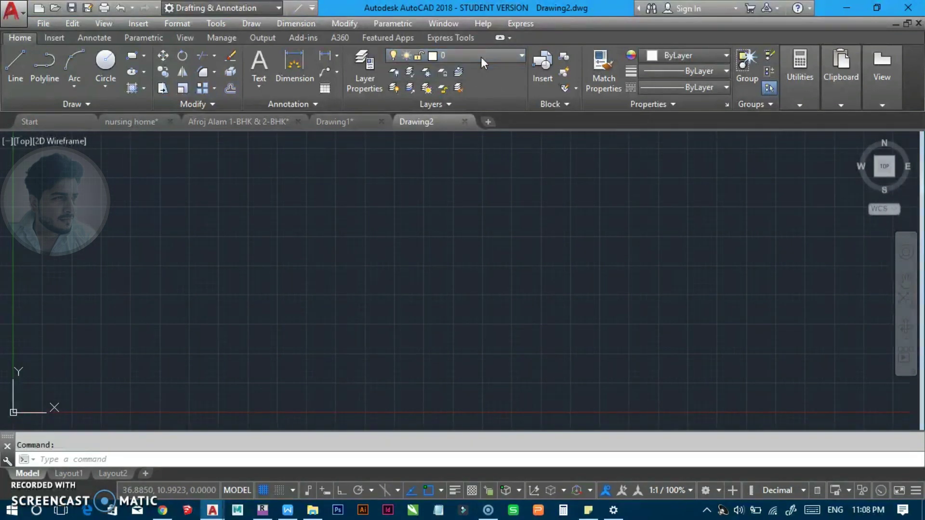
click(374, 78)
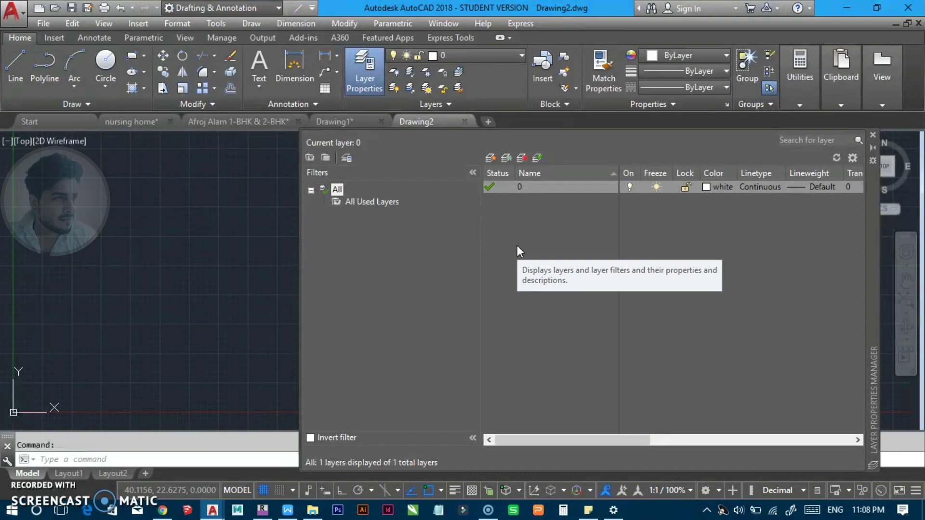
Import a.las (Layer states *.las) into Drawing2 and restore state a, bringing in all 18 layers.
click(347, 158)
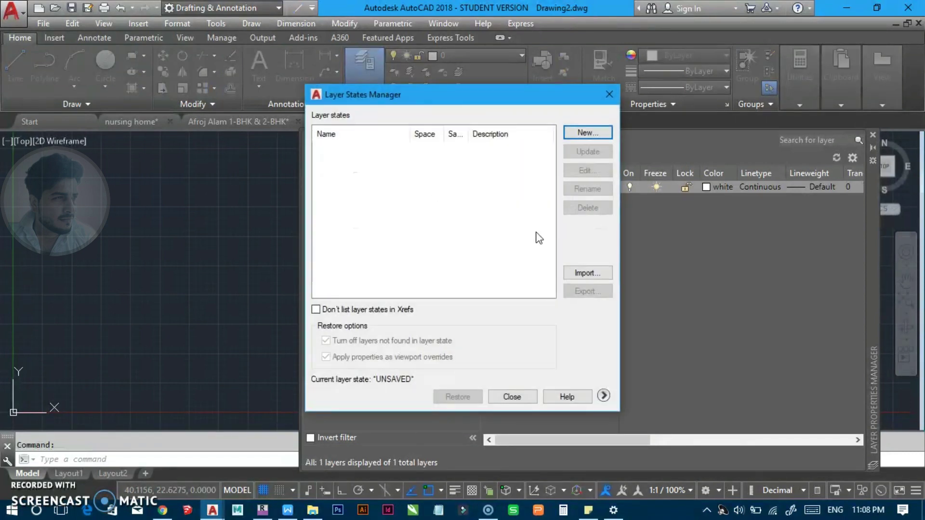
click(586, 272)
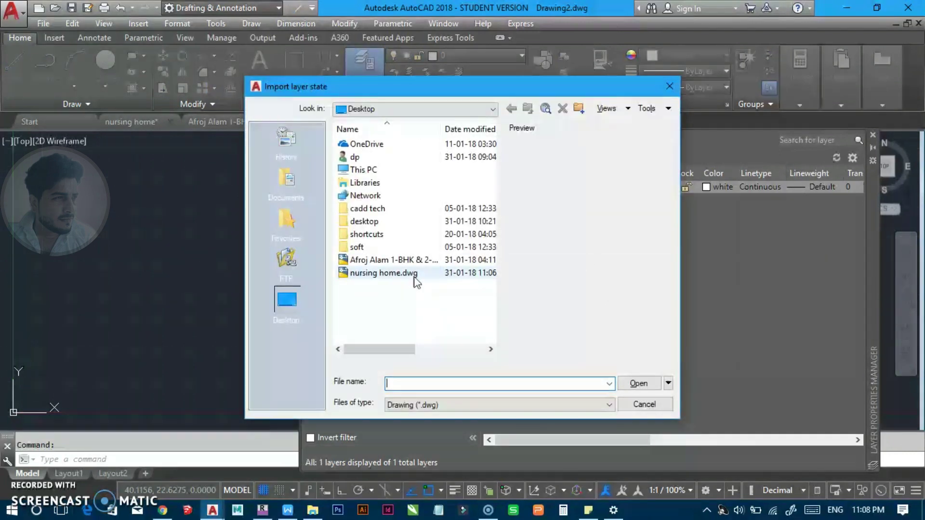
click(280, 310)
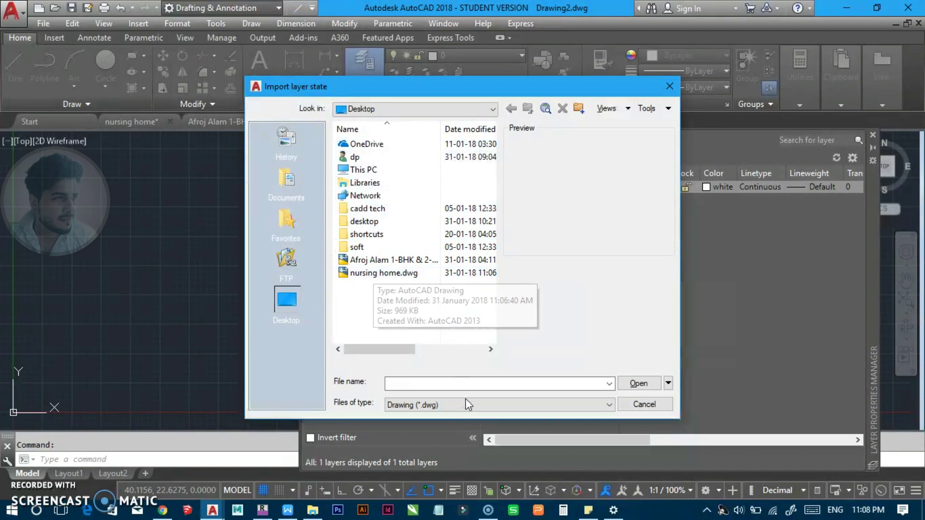
click(432, 405)
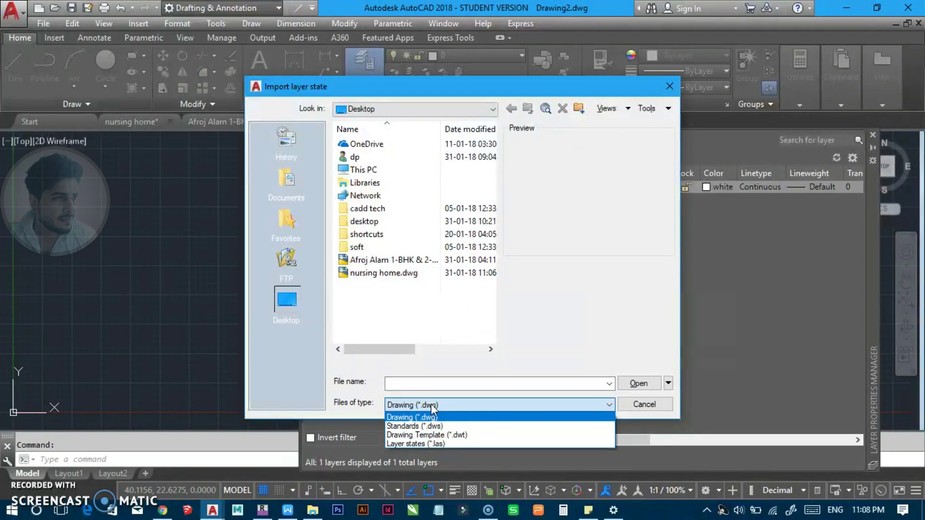
click(413, 444)
click(374, 259)
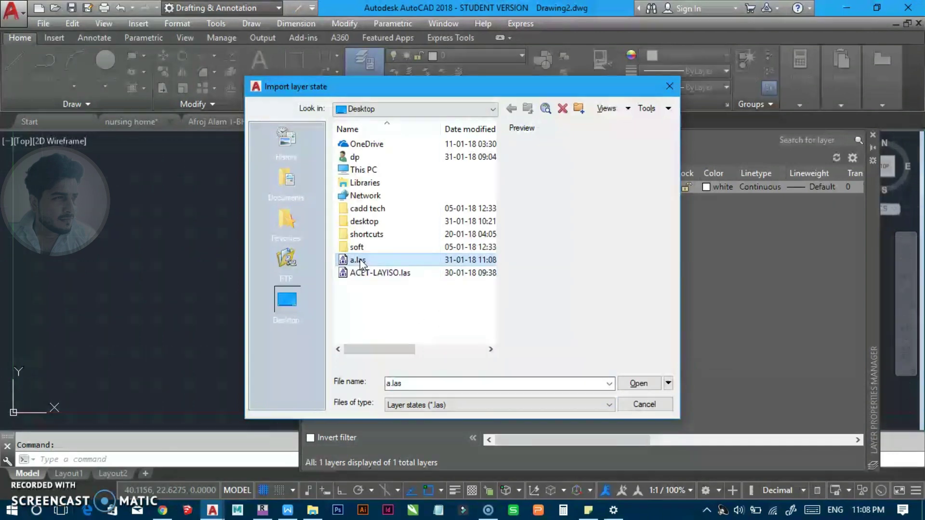
click(634, 383)
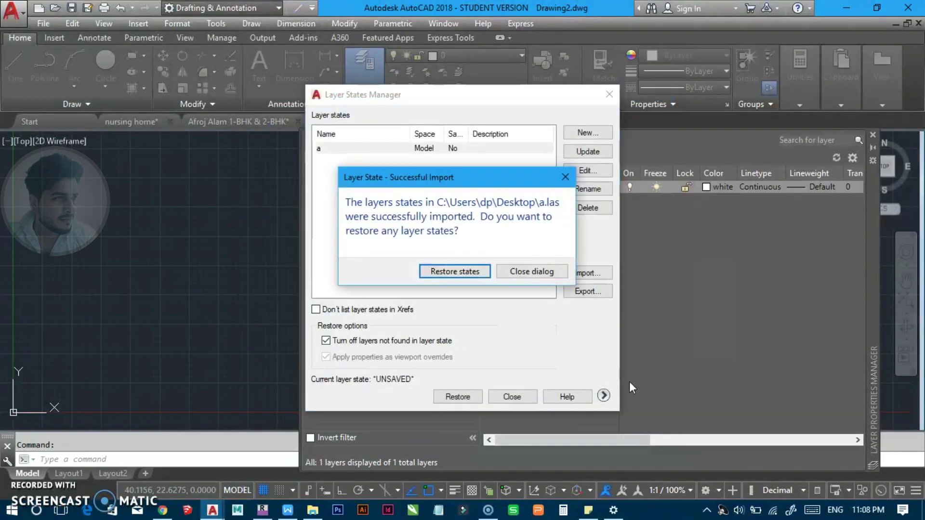
click(458, 272)
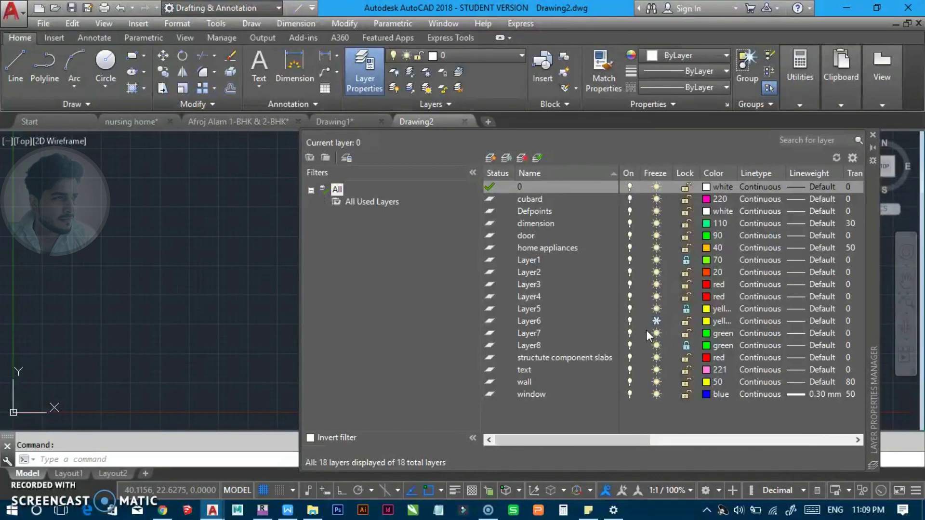
click(872, 135)
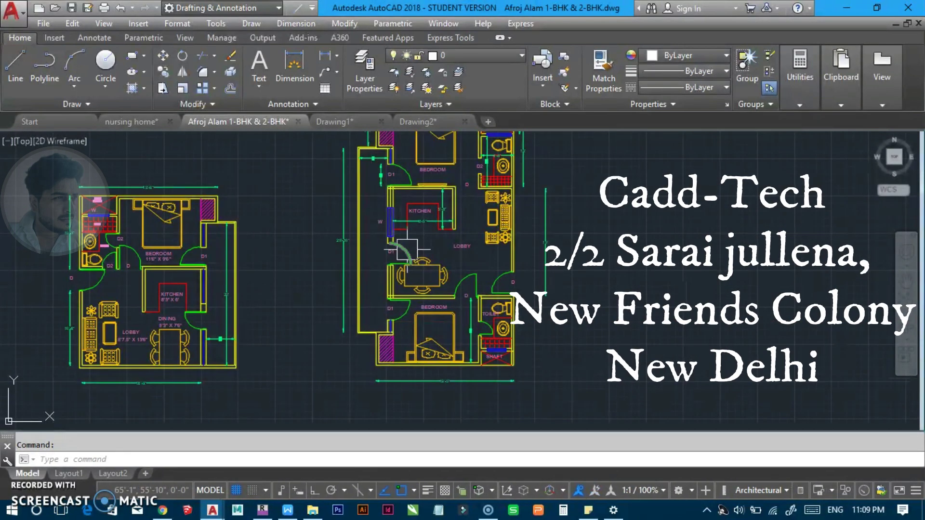
Pan and zoom so the 1BHK and 2BHK floor plans fill the view.
middle_drag(398, 290, 394, 277)
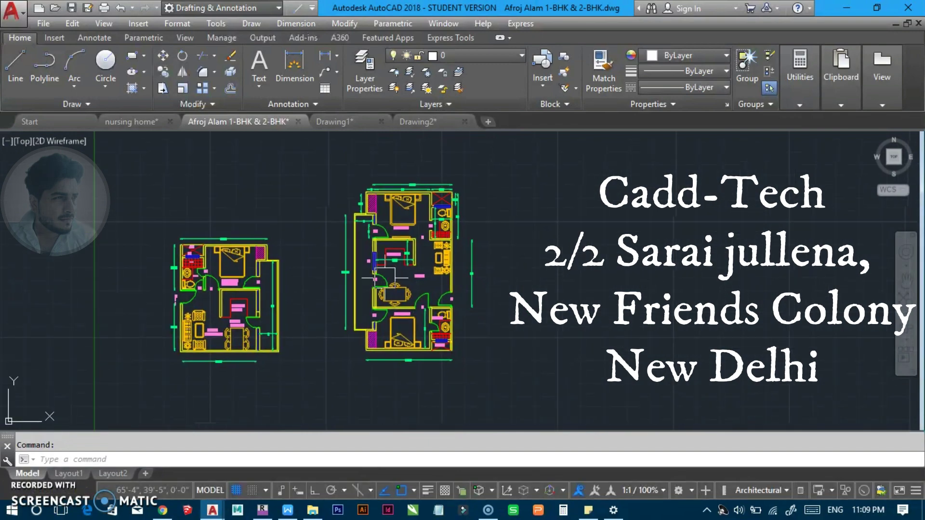
scroll(393, 278, up, 2)
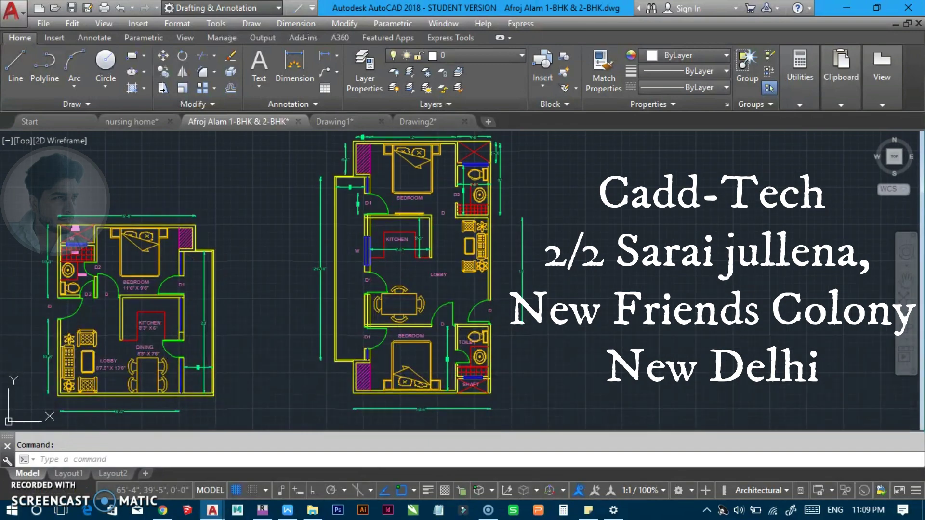
middle_drag(384, 284, 382, 291)
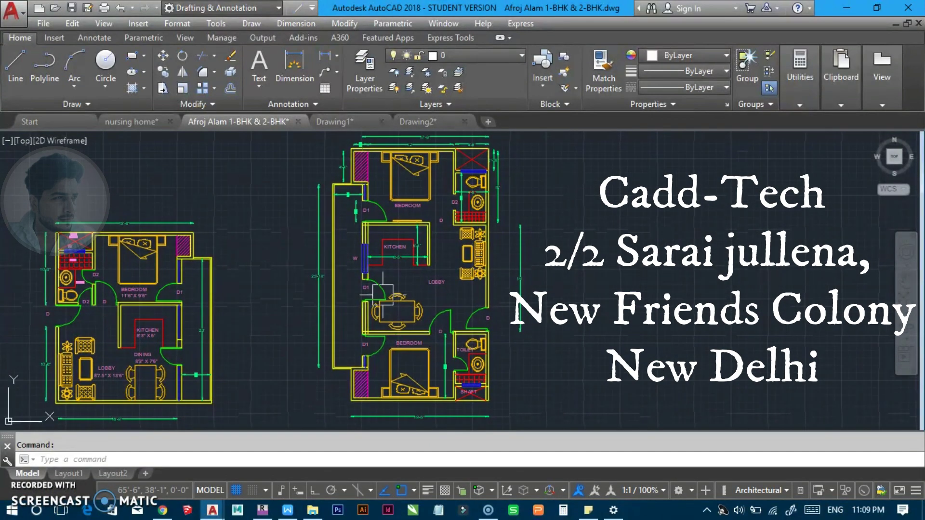